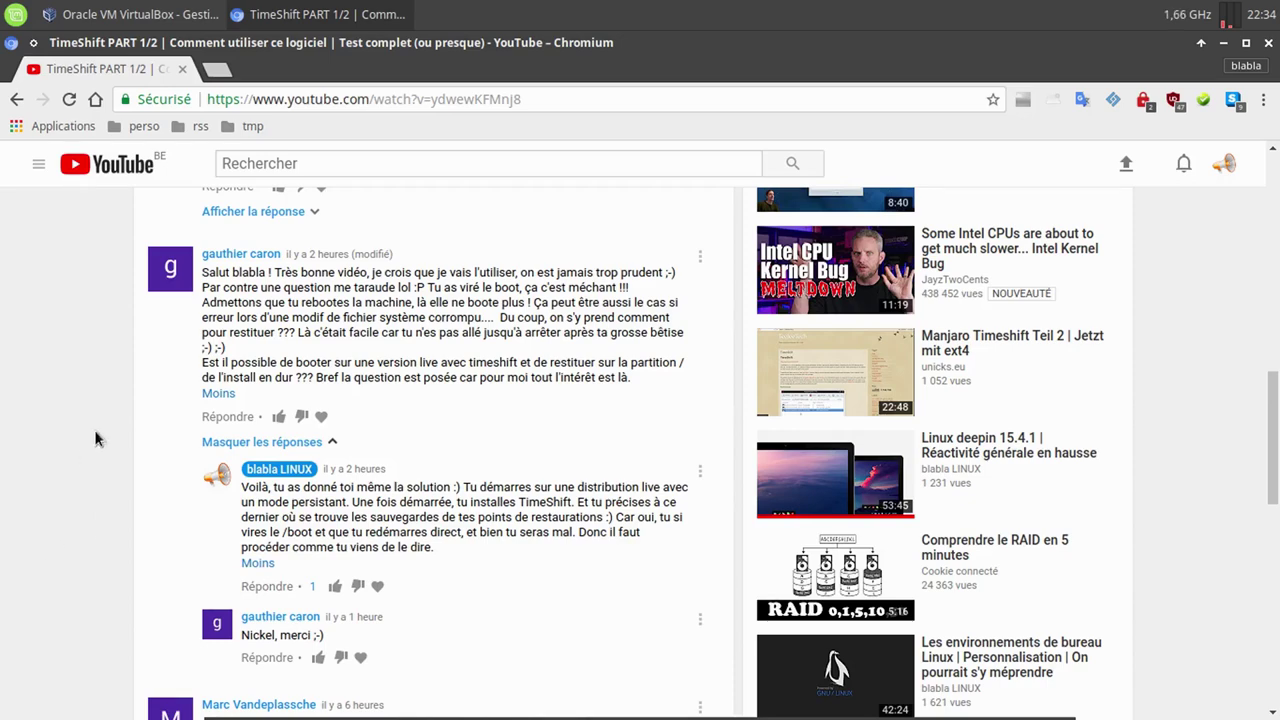
- Switch to VirtualBox, start the Clone de linuxmint-18.3-xfce-64bit machine, boot Linux Mint and log in with the account password
{"action": "left_click", "coordinate": [1222, 44]}
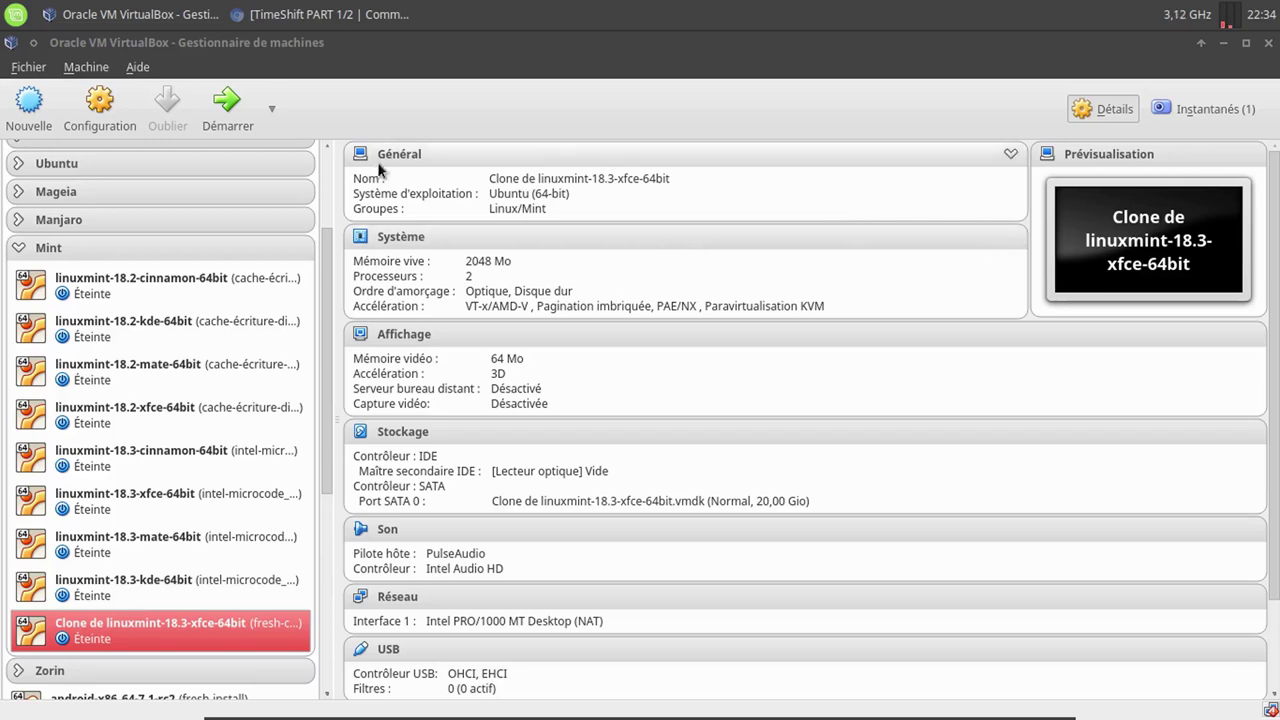
{"action": "left_click", "coordinate": [226, 122]}
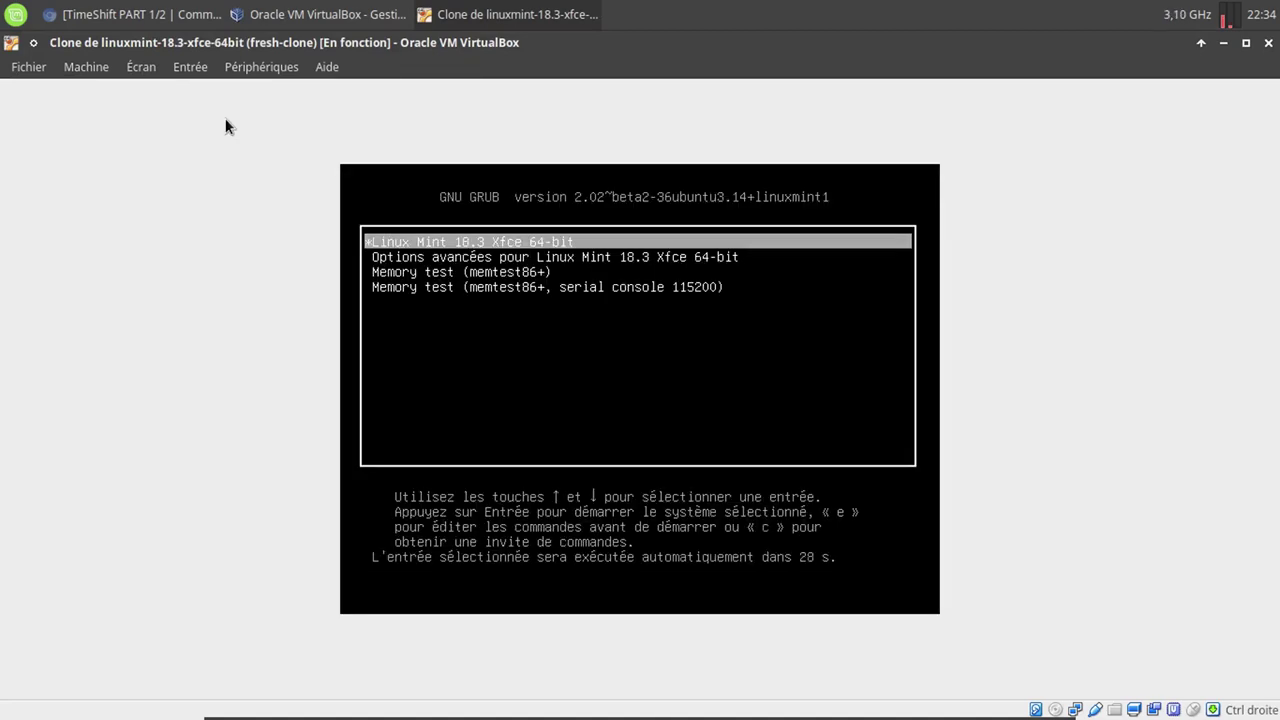
{"action": "key", "text": "Return"}
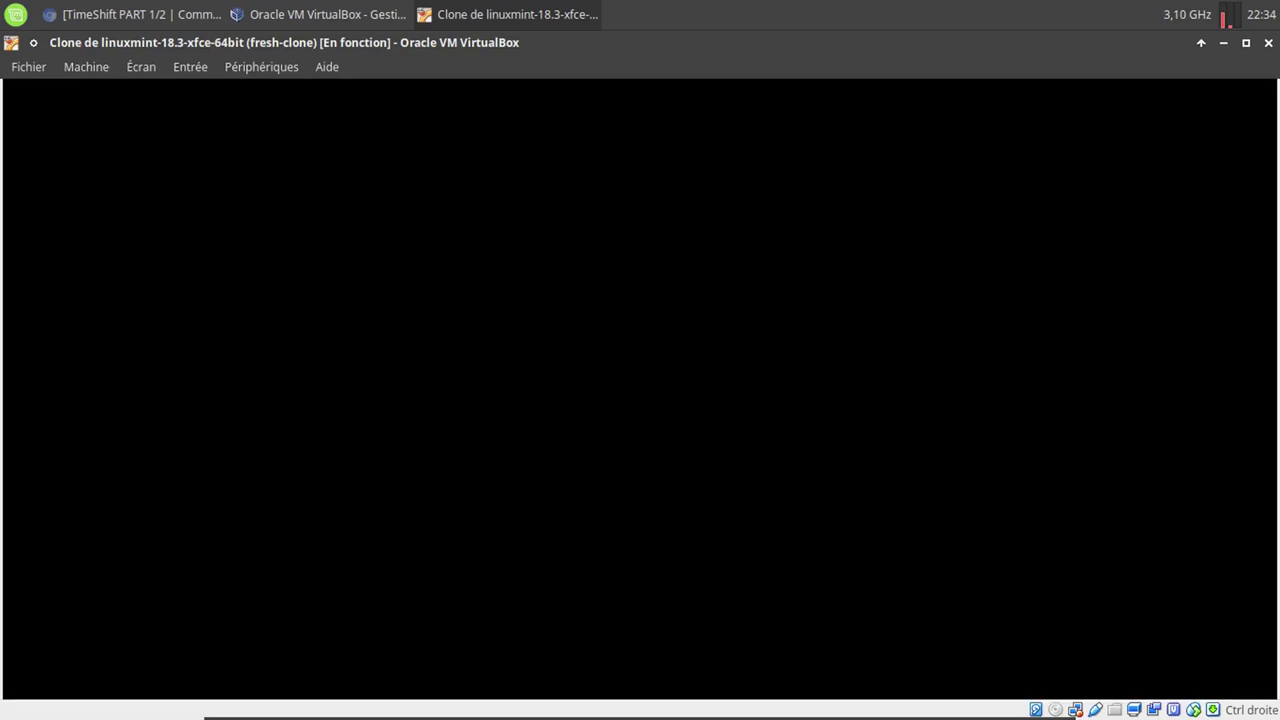
{"action": "type", "text": "••••••"}
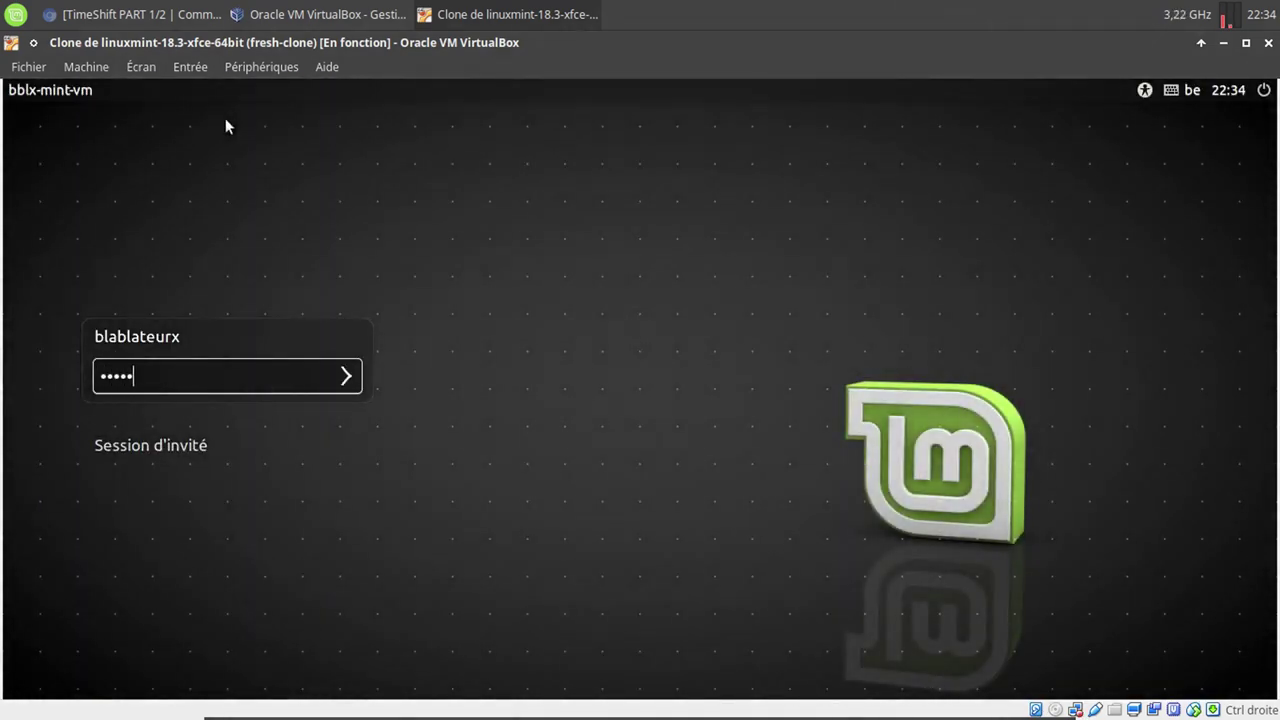
{"action": "key", "text": "Return"}
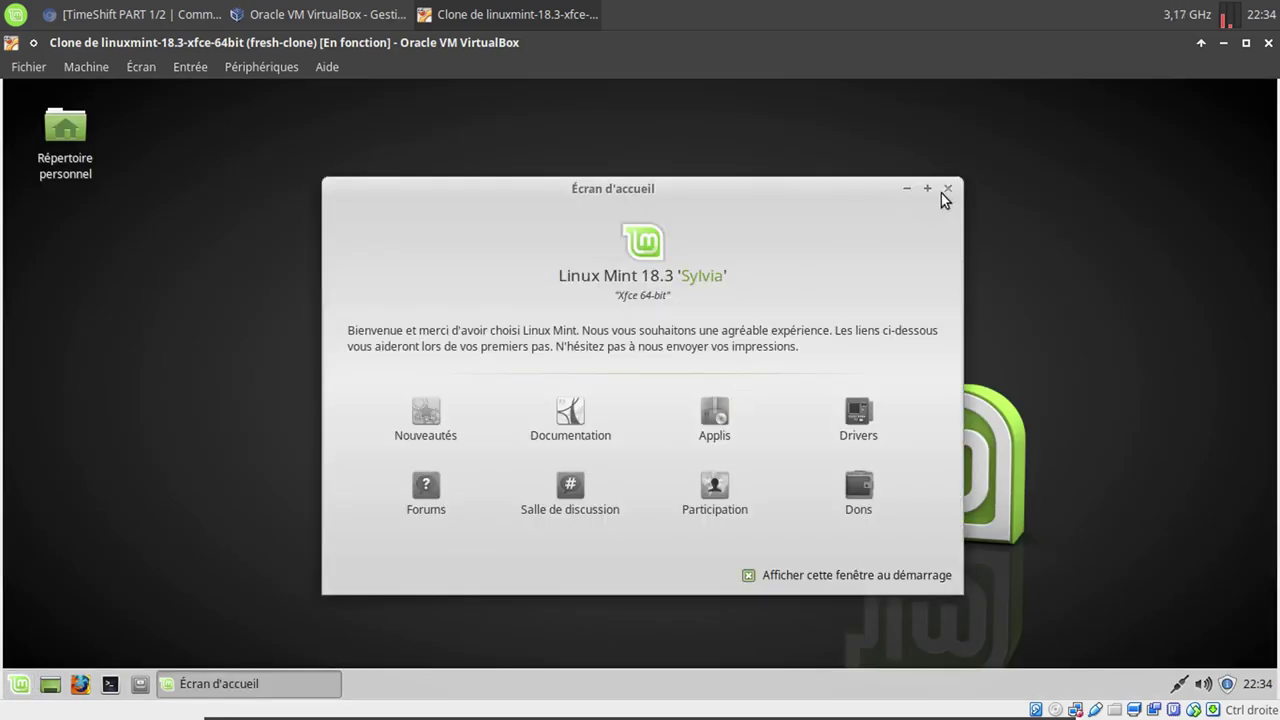
- Close the Linux Mint welcome screen and shut down the virtual machine
{"action": "left_click", "coordinate": [946, 189]}
{"action": "left_click", "coordinate": [18, 684]}
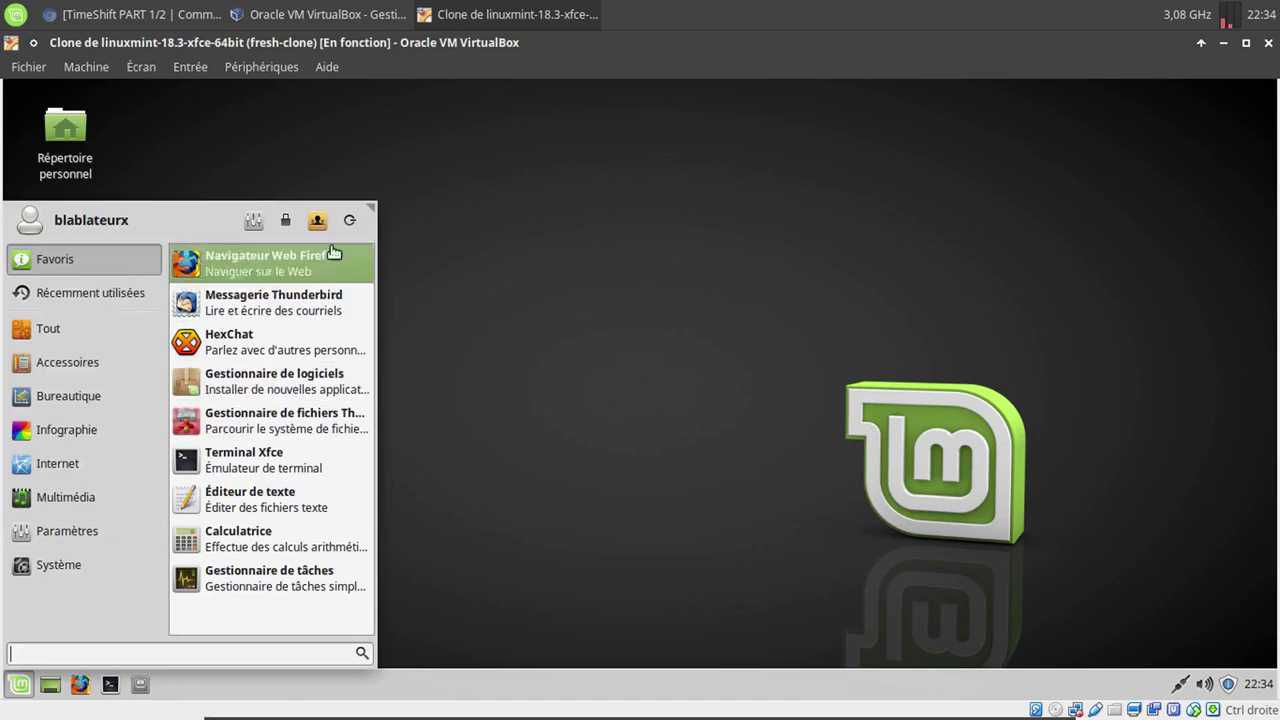
{"action": "left_click", "coordinate": [346, 221]}
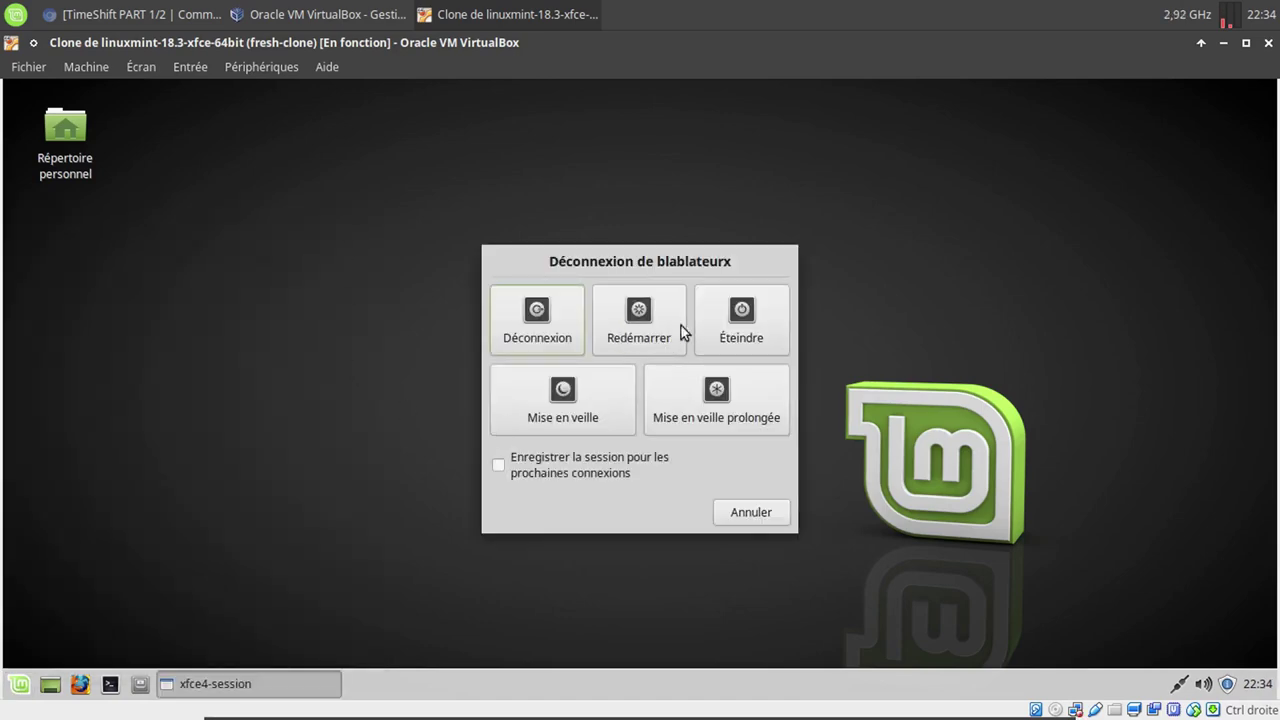
{"action": "left_click", "coordinate": [727, 331]}
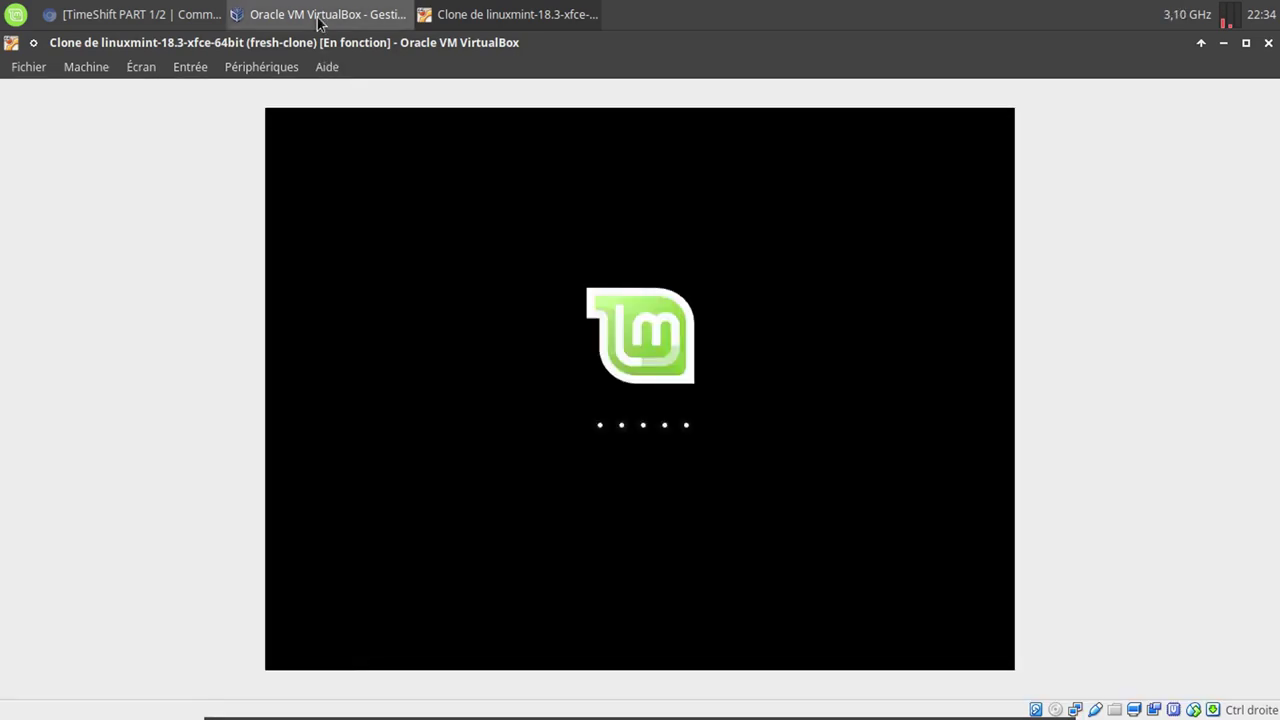
- In the VirtualBox manager, begin a new dynamically allocated VMDK hard disk on the clone's SATA controller
{"action": "left_click", "coordinate": [318, 20]}
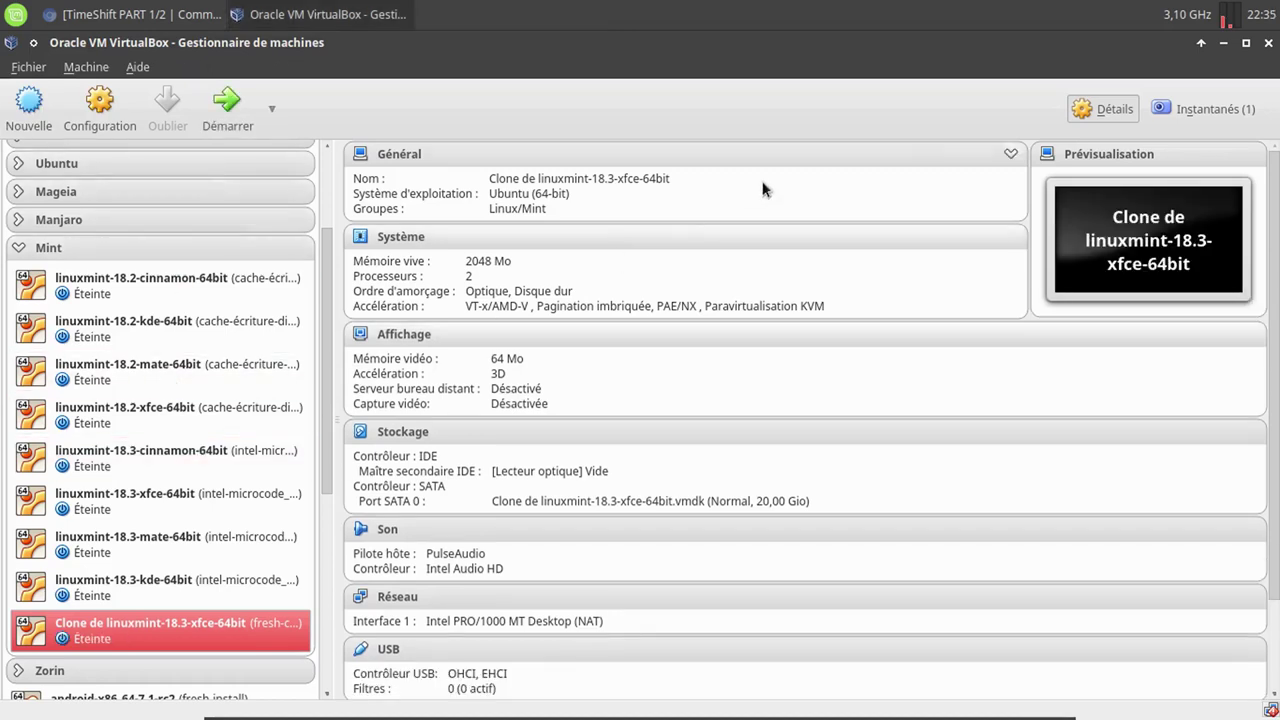
{"action": "left_click", "coordinate": [402, 432]}
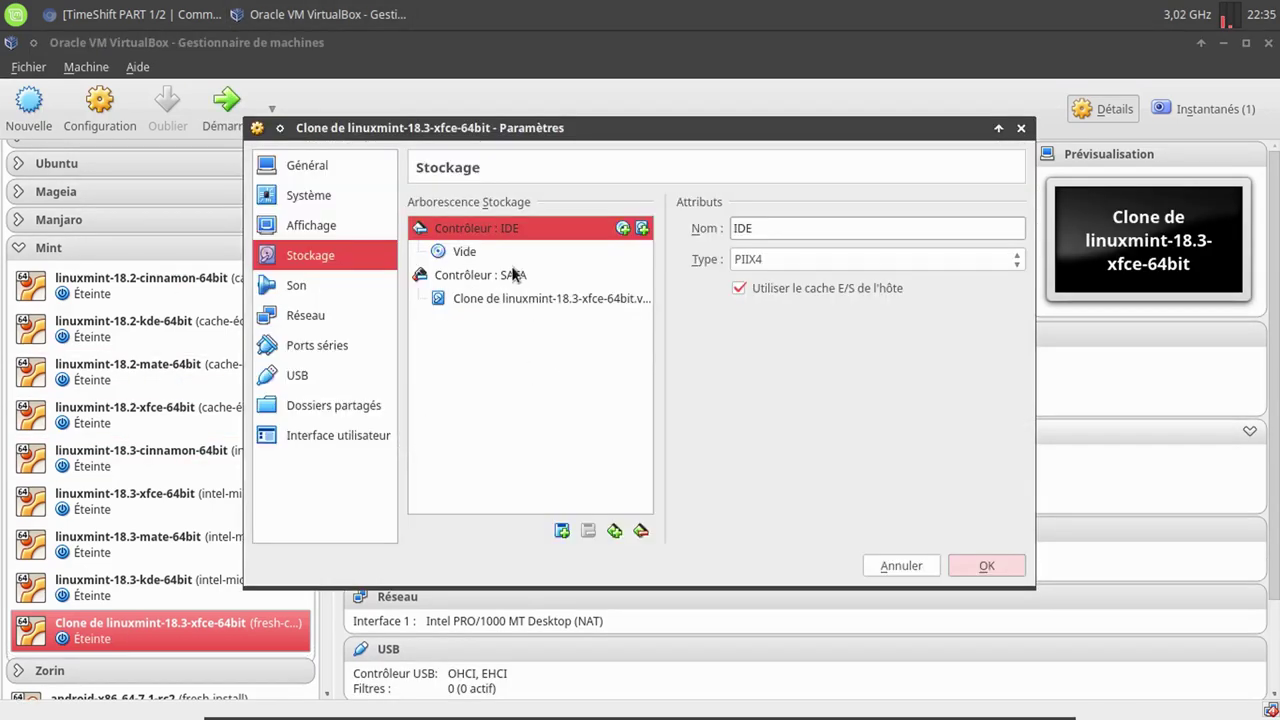
{"action": "left_click", "coordinate": [515, 276]}
{"action": "left_click", "coordinate": [642, 276]}
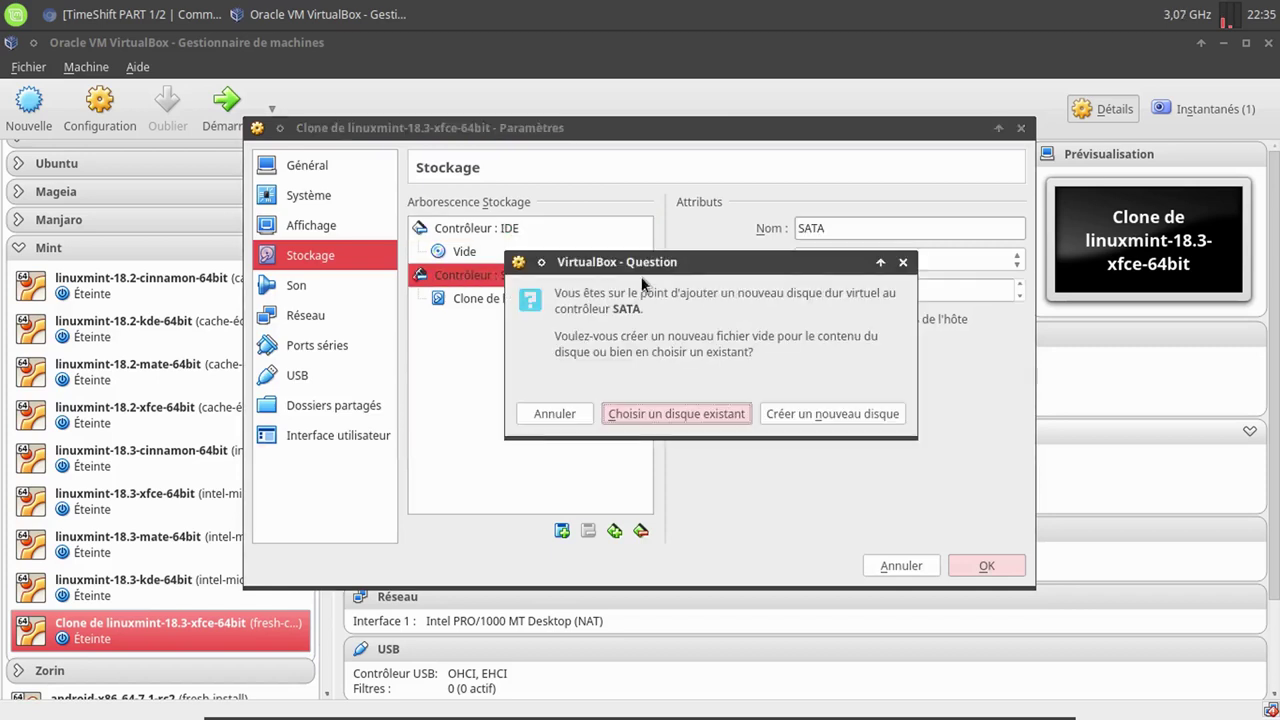
{"action": "left_click", "coordinate": [798, 422]}
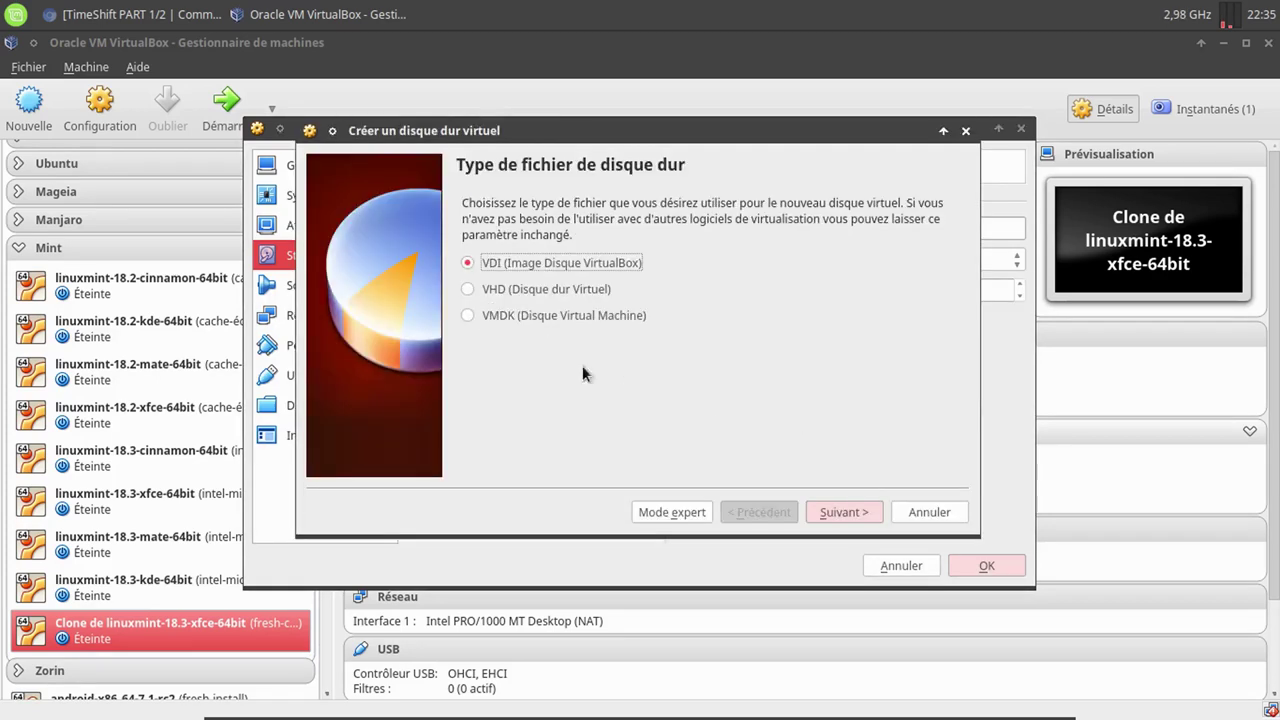
{"action": "left_click", "coordinate": [560, 315]}
{"action": "left_click", "coordinate": [830, 512]}
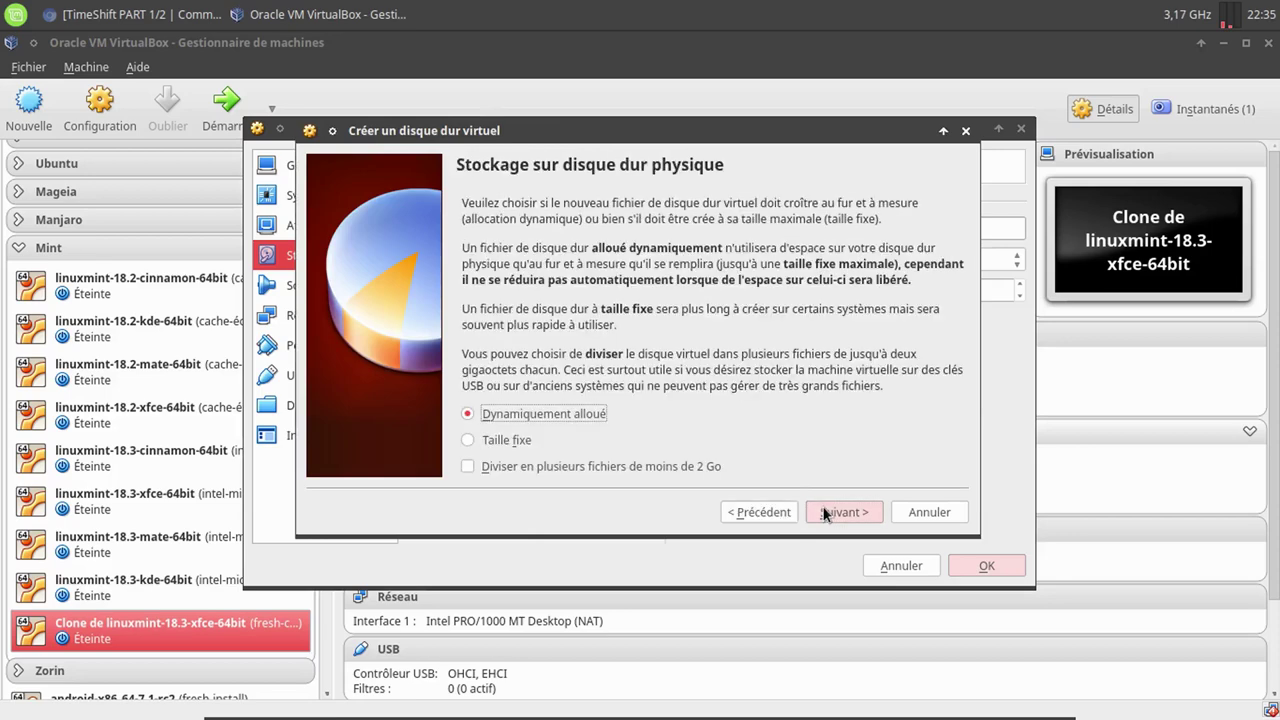
{"action": "left_click", "coordinate": [854, 514]}
- Set the new virtual disk's size to 500,00 Gio, name it BACKUP and create it
{"action": "left_click", "coordinate": [901, 331]}
{"action": "key", "text": "Delete"}
{"action": "key", "text": "Delete"}
{"action": "type", "text": "500,00 Gio"}
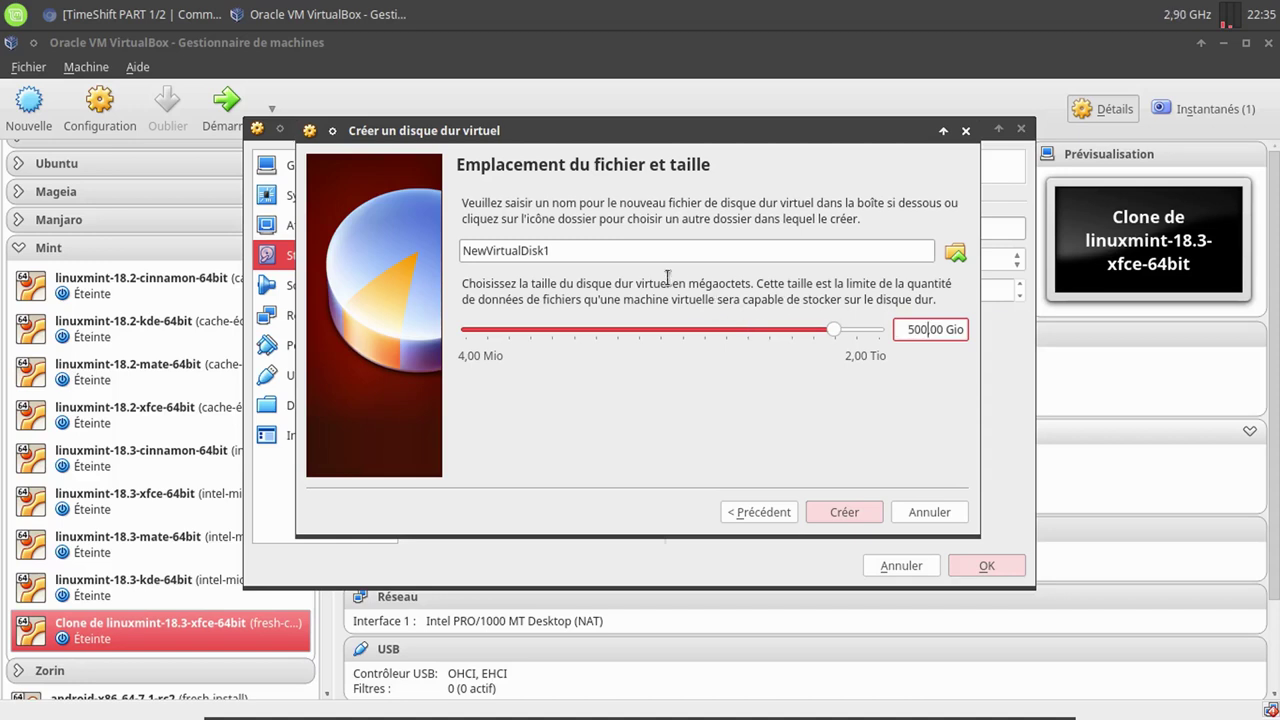
{"action": "left_click_drag", "start_coordinate": [599, 250], "coordinate": [427, 247]}
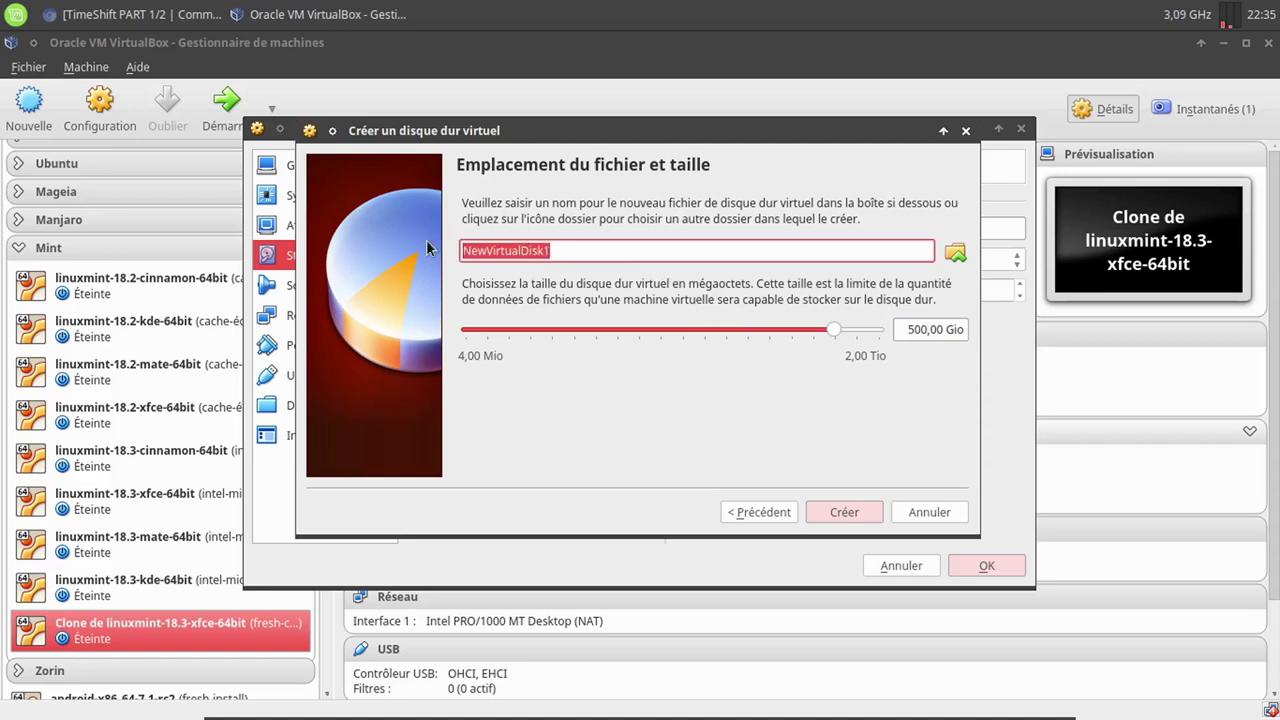
{"action": "type", "text": "BACKUP"}
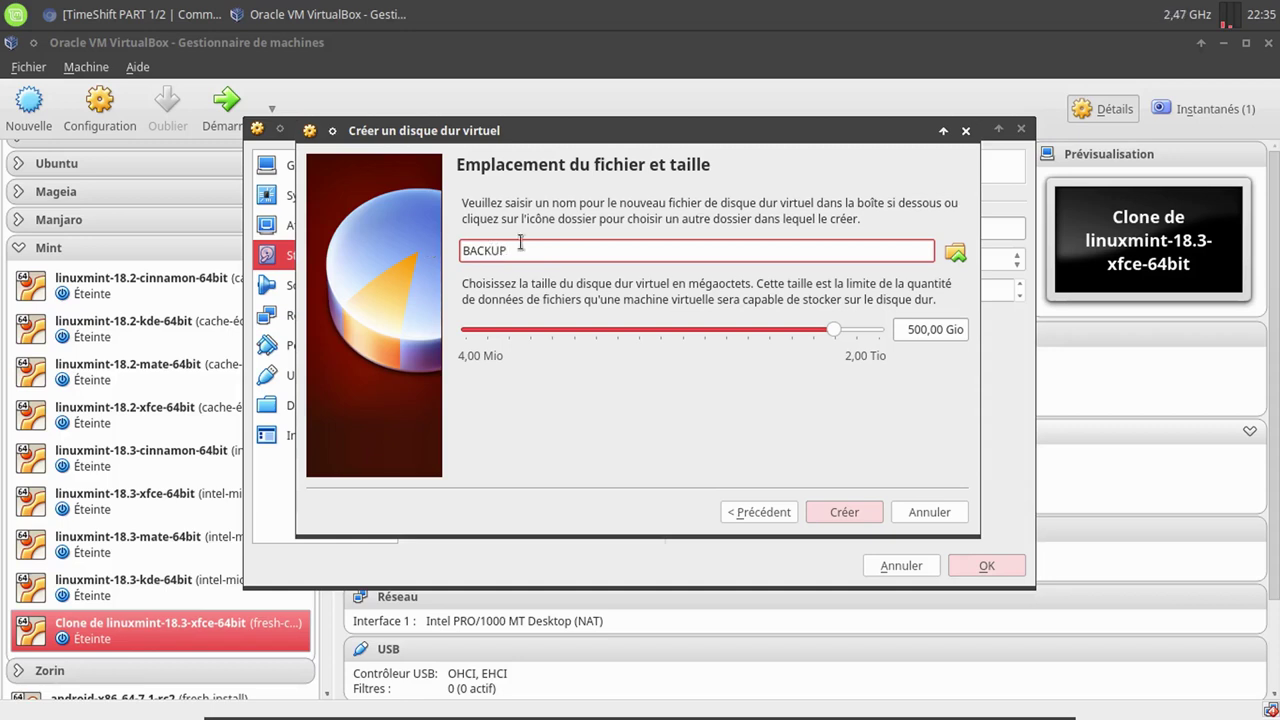
{"action": "left_click", "coordinate": [845, 511]}
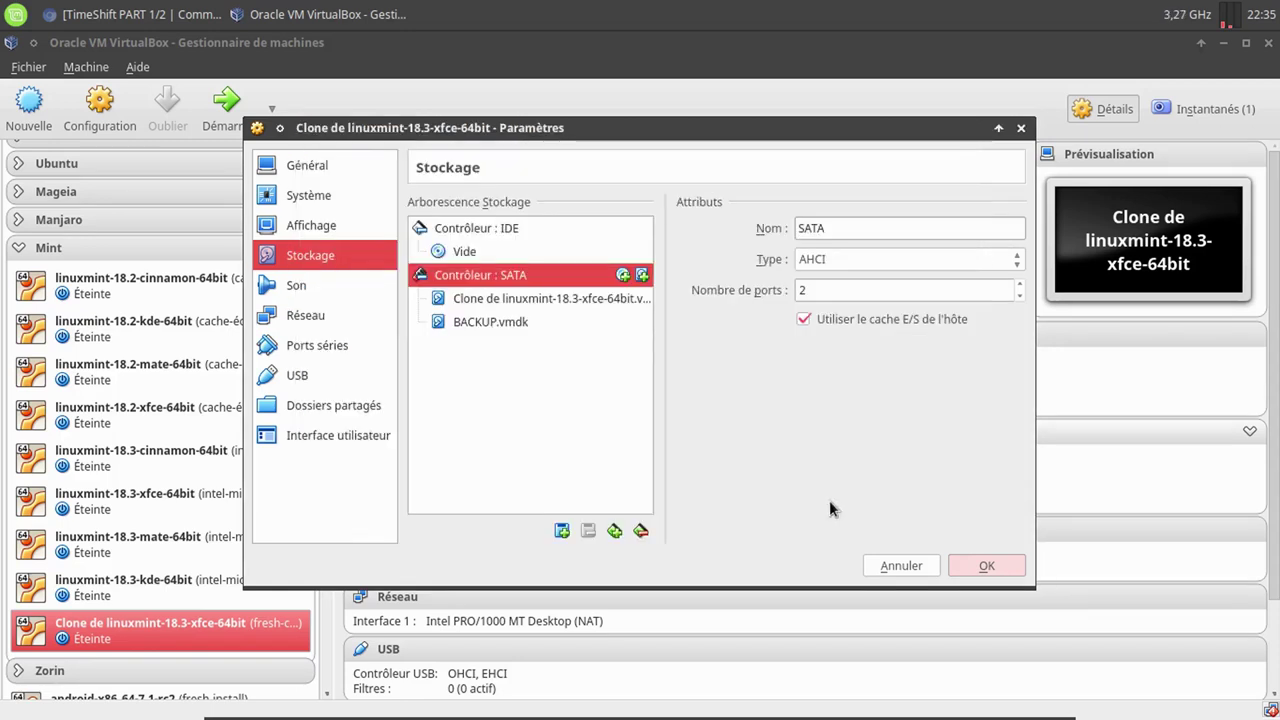
- Mark both the clone's system disk and BACKUP.vmdk as solid-state drives and save the machine's settings
{"action": "left_click", "coordinate": [542, 306]}
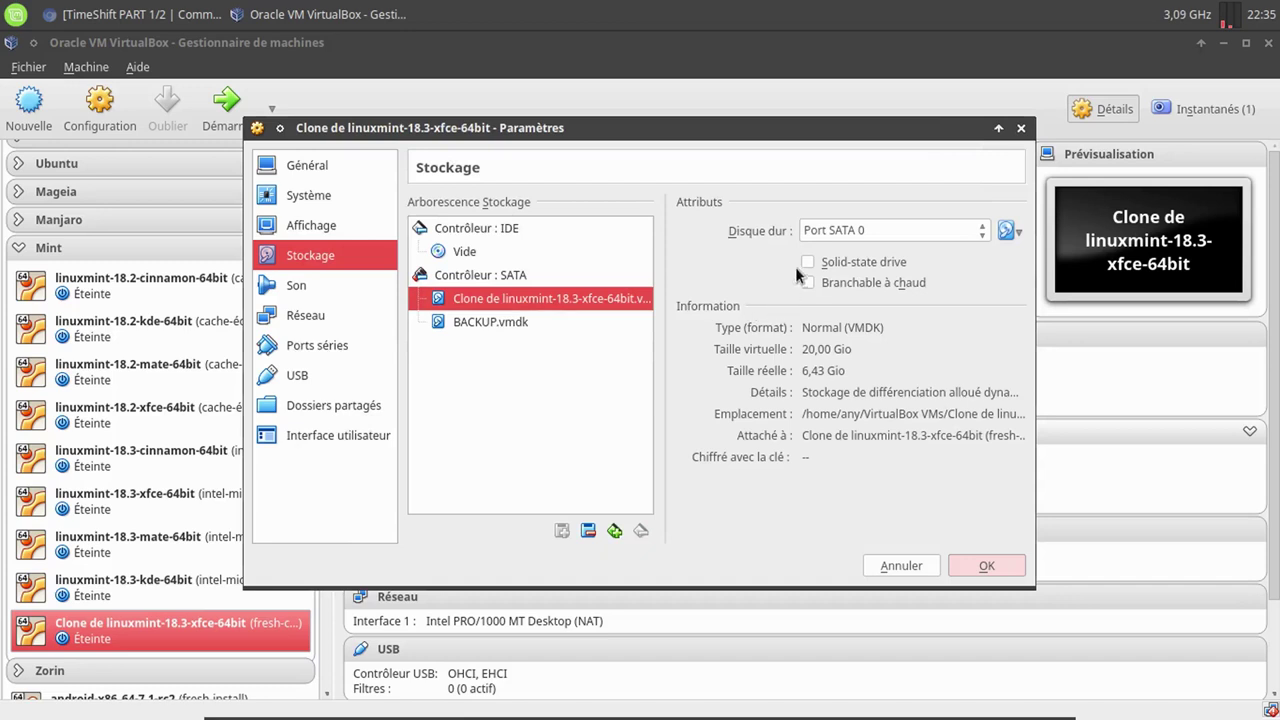
{"action": "left_click", "coordinate": [807, 264]}
{"action": "left_click", "coordinate": [532, 322]}
{"action": "left_click", "coordinate": [811, 264]}
{"action": "left_click", "coordinate": [498, 276]}
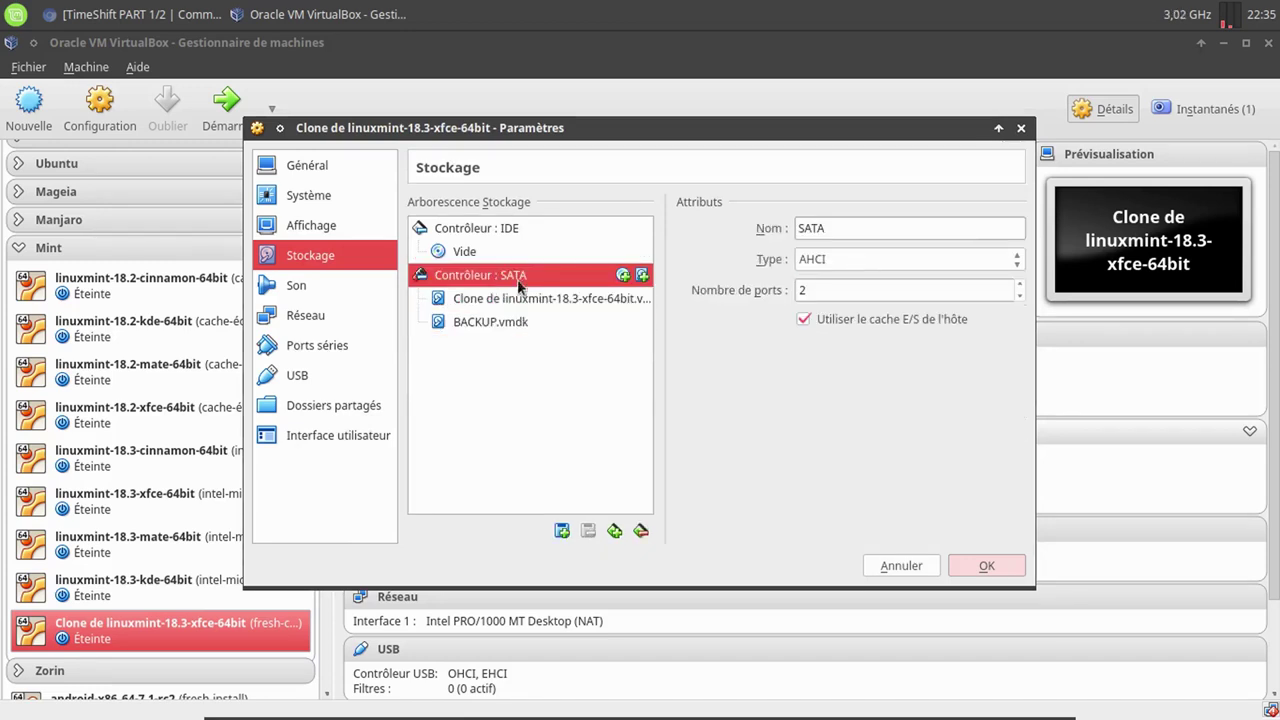
{"action": "left_click", "coordinate": [990, 558]}
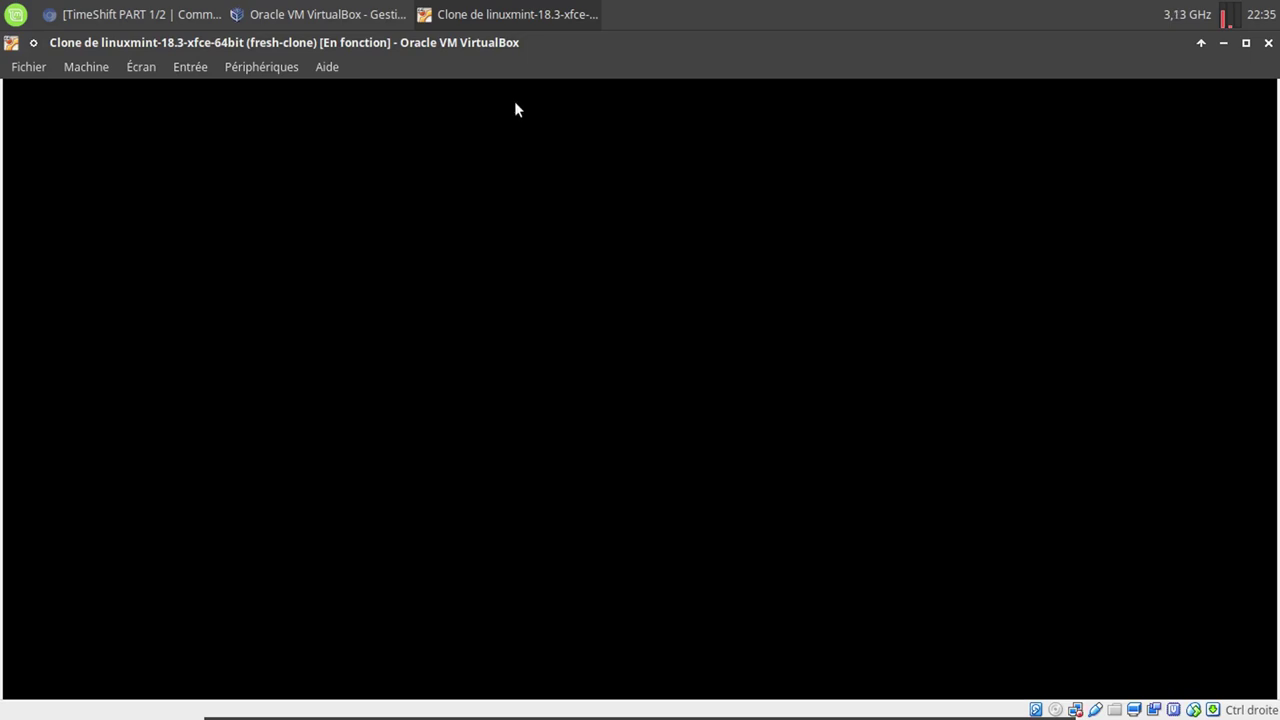
- Log in to the started clone with the account password, open a terminal and dismiss the welcome screen
{"action": "type", "text": "••••••"}
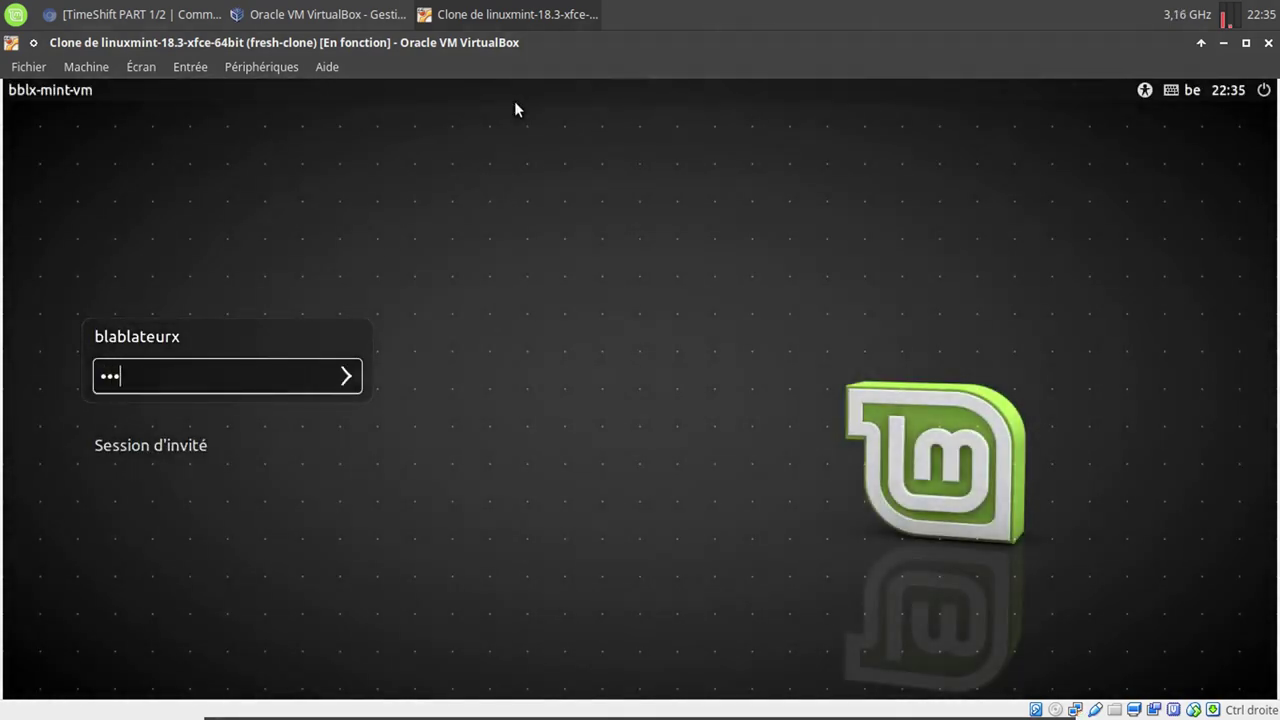
{"action": "key", "text": "Return"}
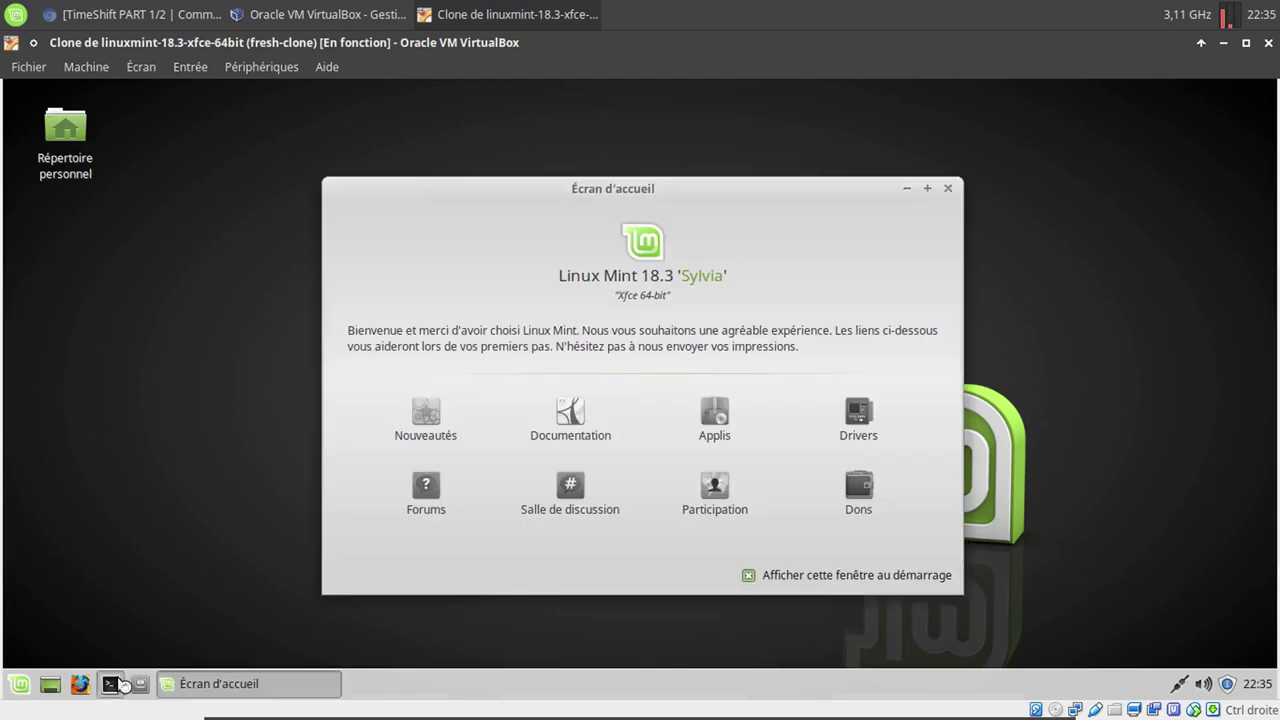
{"action": "left_click", "coordinate": [110, 684]}
{"action": "left_click", "coordinate": [940, 188]}
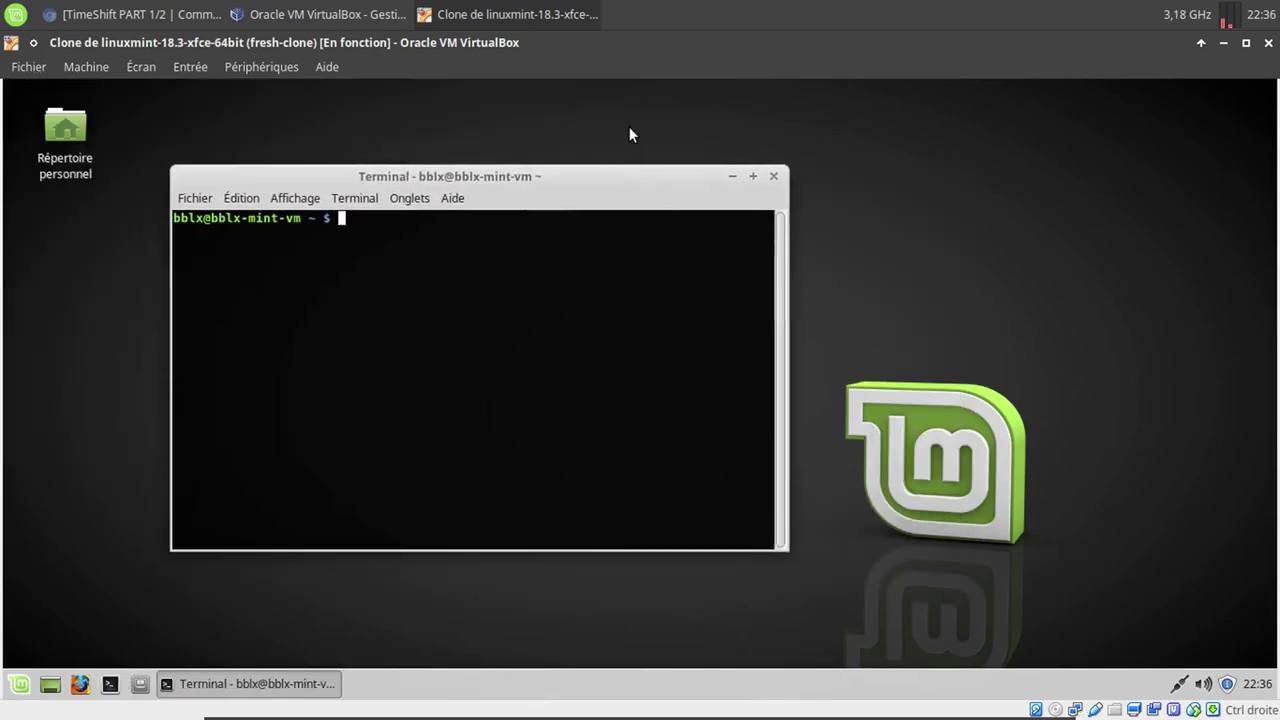
- Install GParted with "sudo apt install gparted", supplying the sudo password and accepting the installation, and close the terminal
{"action": "type", "text": "sudo apt install gparted"}
{"action": "key", "text": "Return"}
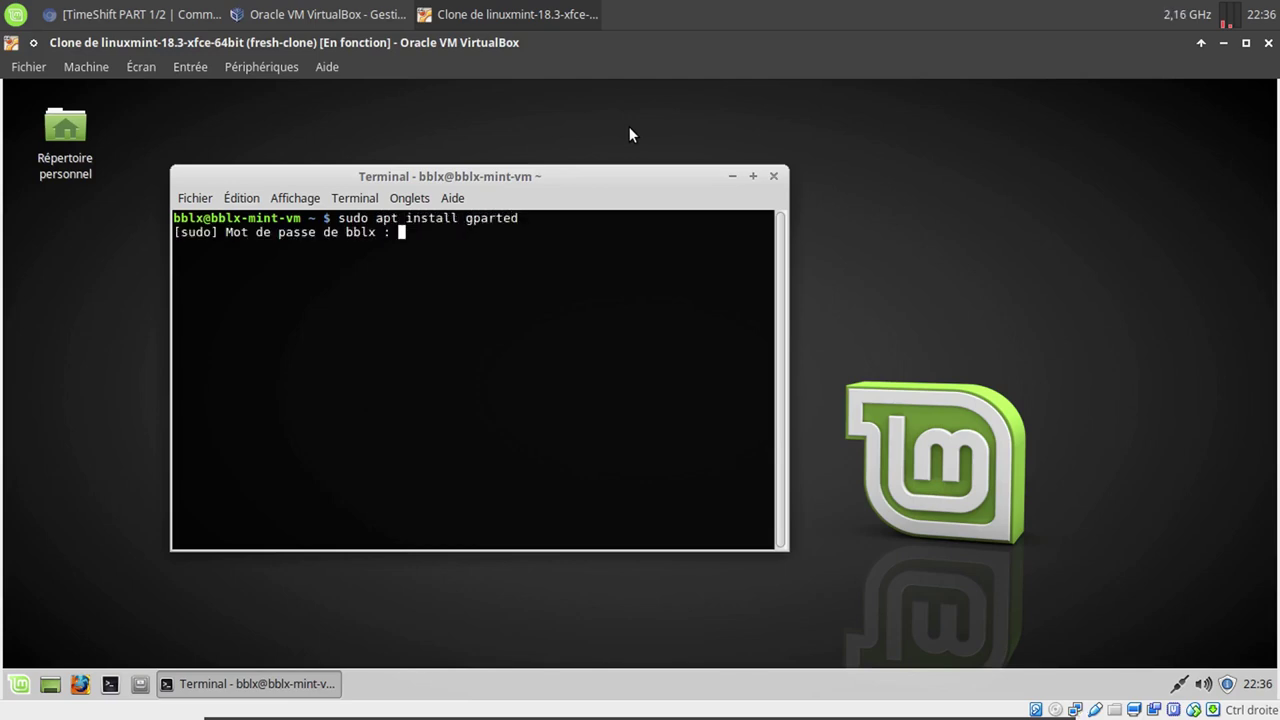
{"action": "key", "text": "Return"}
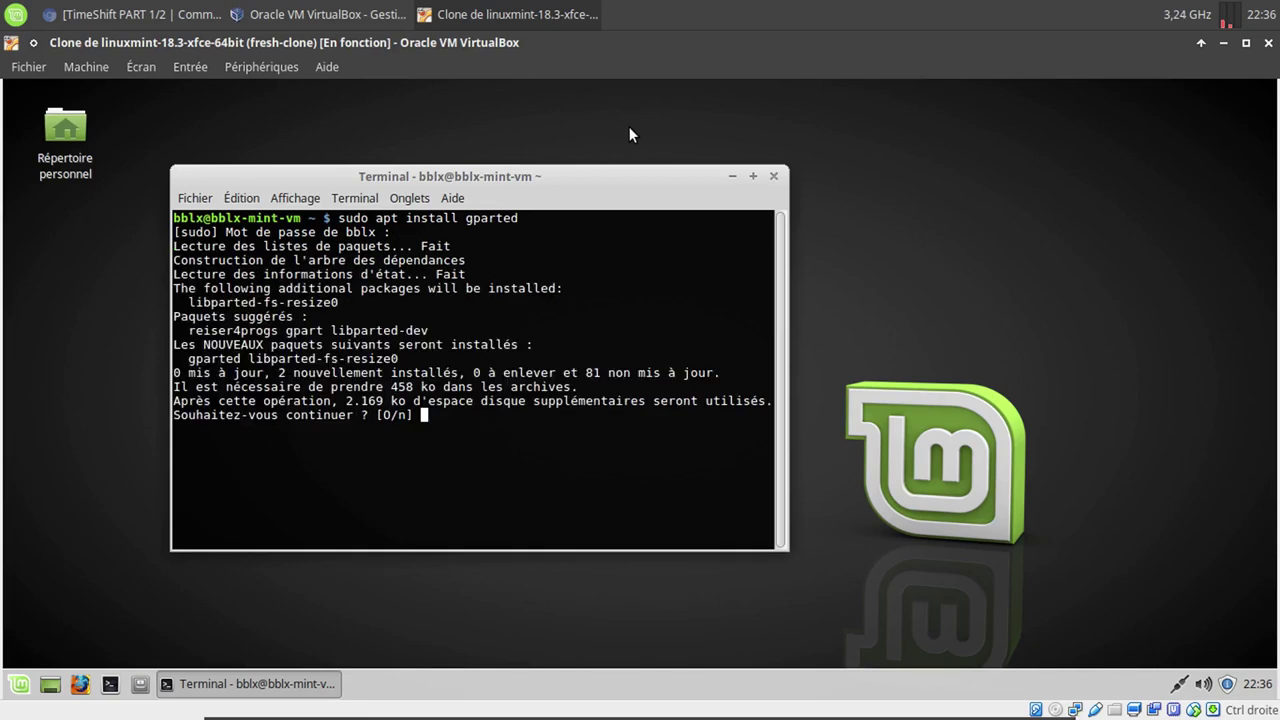
{"action": "type", "text": "o"}
{"action": "key", "text": "Return"}
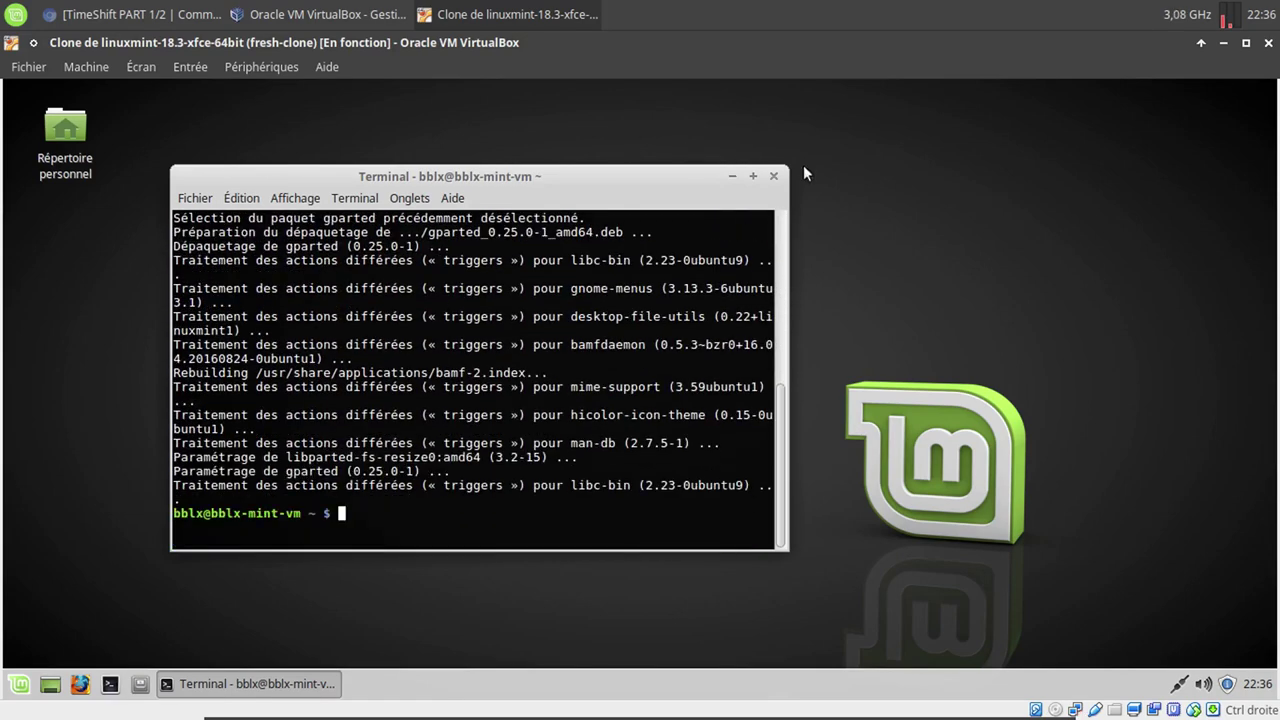
{"action": "left_click", "coordinate": [773, 176]}
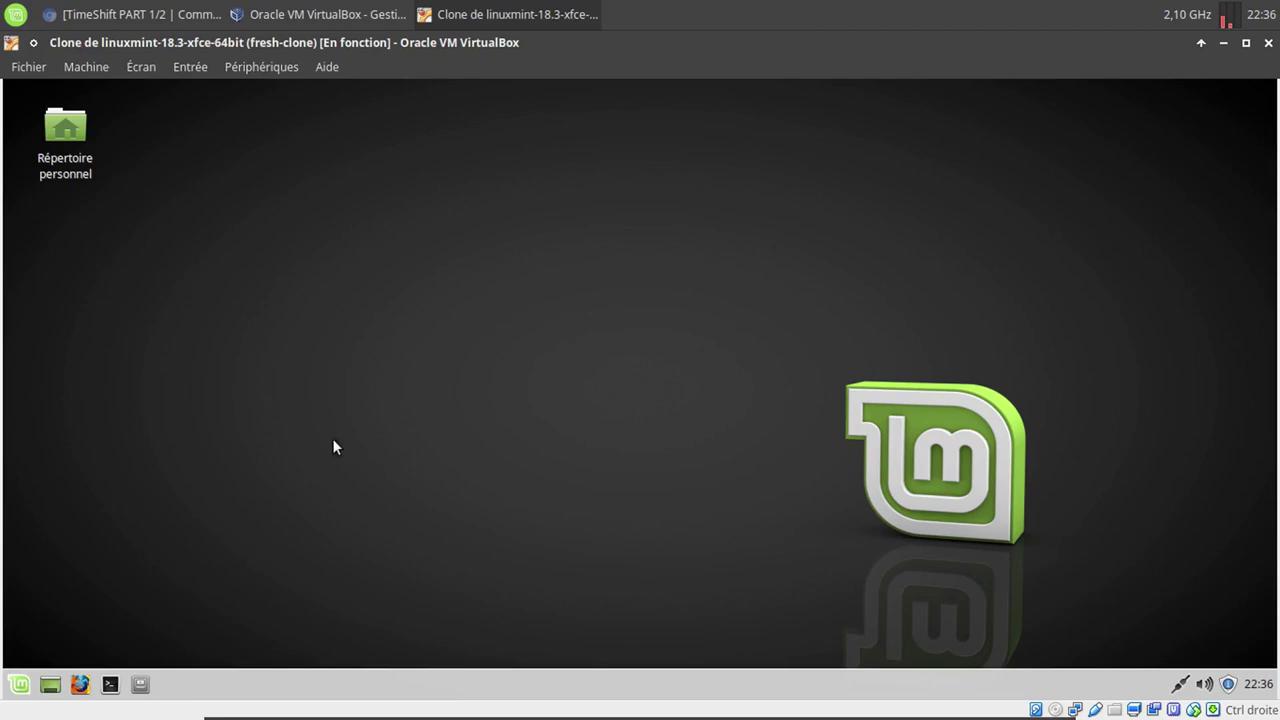
- Find GParted among the applications and launch it, authenticating with the account password
{"action": "left_click", "coordinate": [20, 684]}
{"action": "type", "text": "gp"}
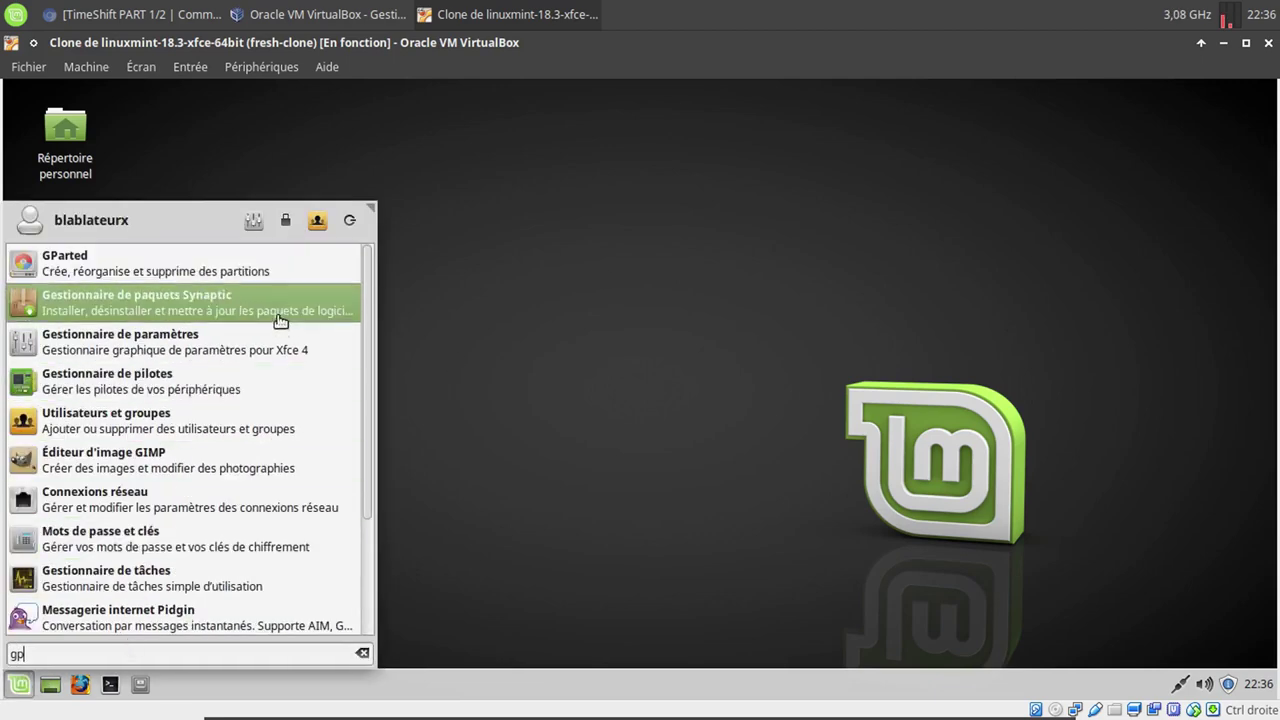
{"action": "left_click", "coordinate": [280, 272]}
{"action": "type", "text": "•••••••"}
{"action": "key", "text": "Return"}
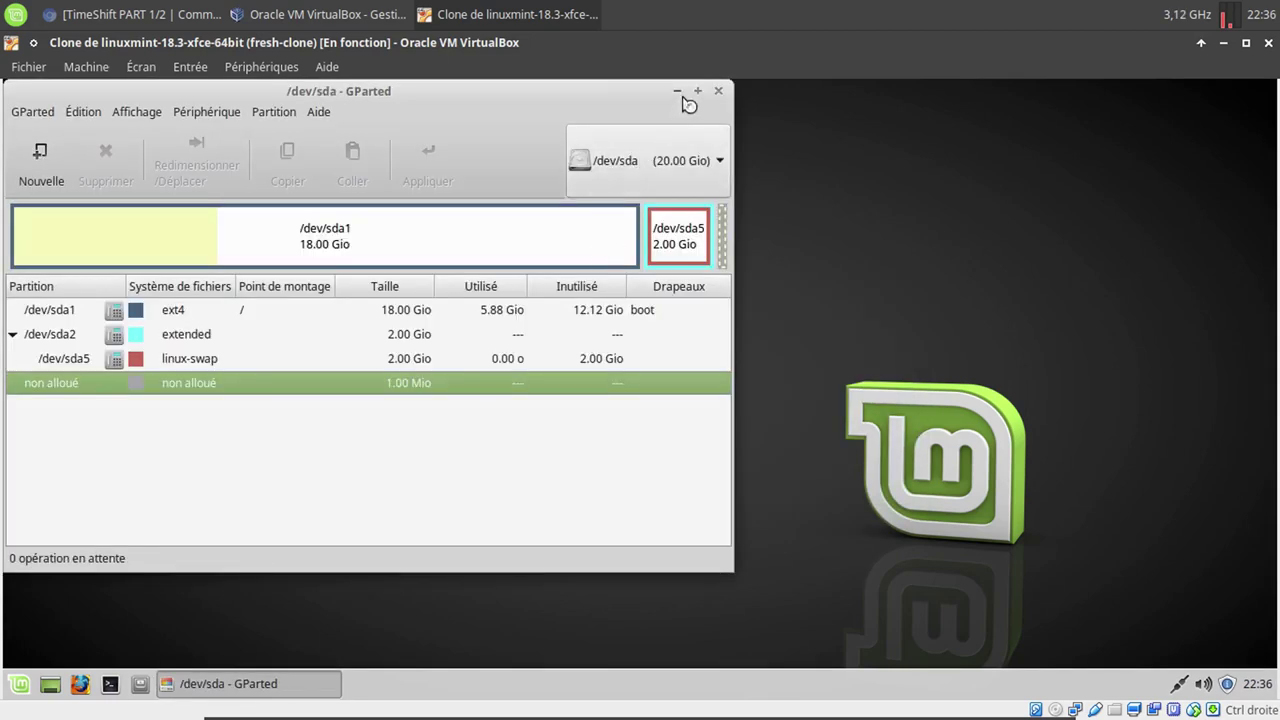
- Maximize GParted, select the 500 GiB disk /dev/sdb and create an msdos partition table on it
{"action": "left_click", "coordinate": [698, 91]}
{"action": "left_click", "coordinate": [1165, 180]}
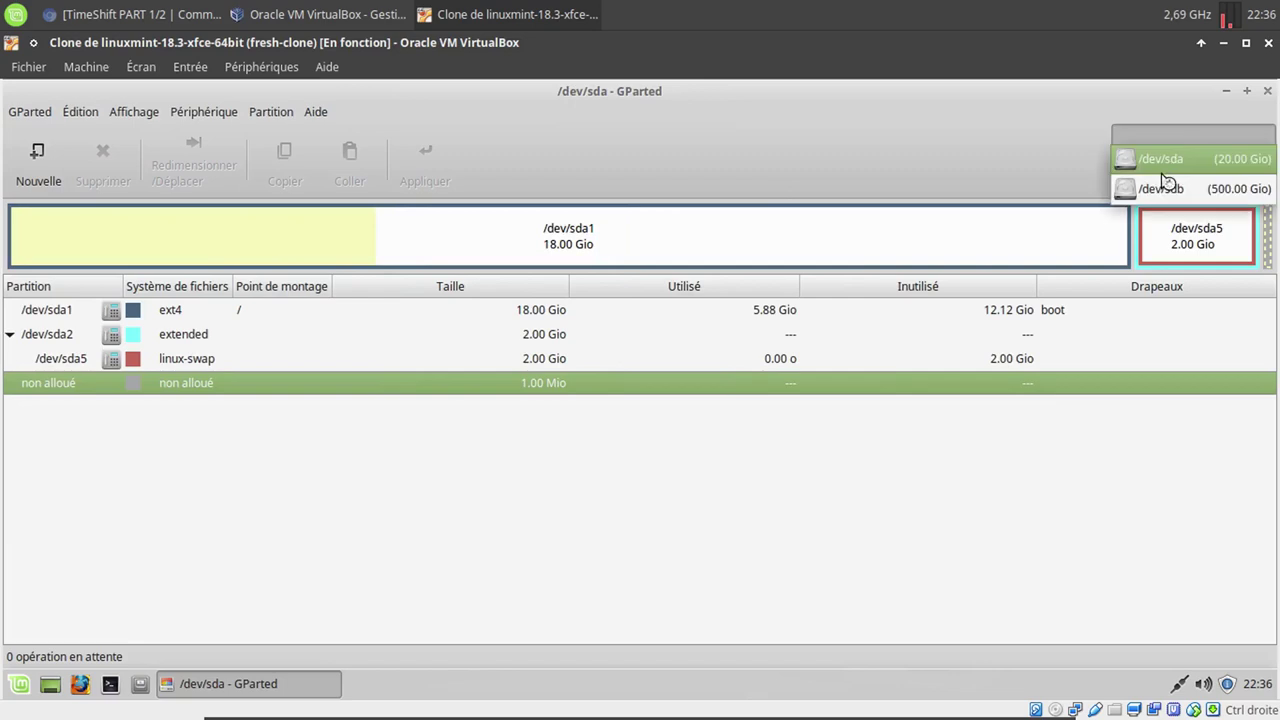
{"action": "left_click", "coordinate": [1171, 190]}
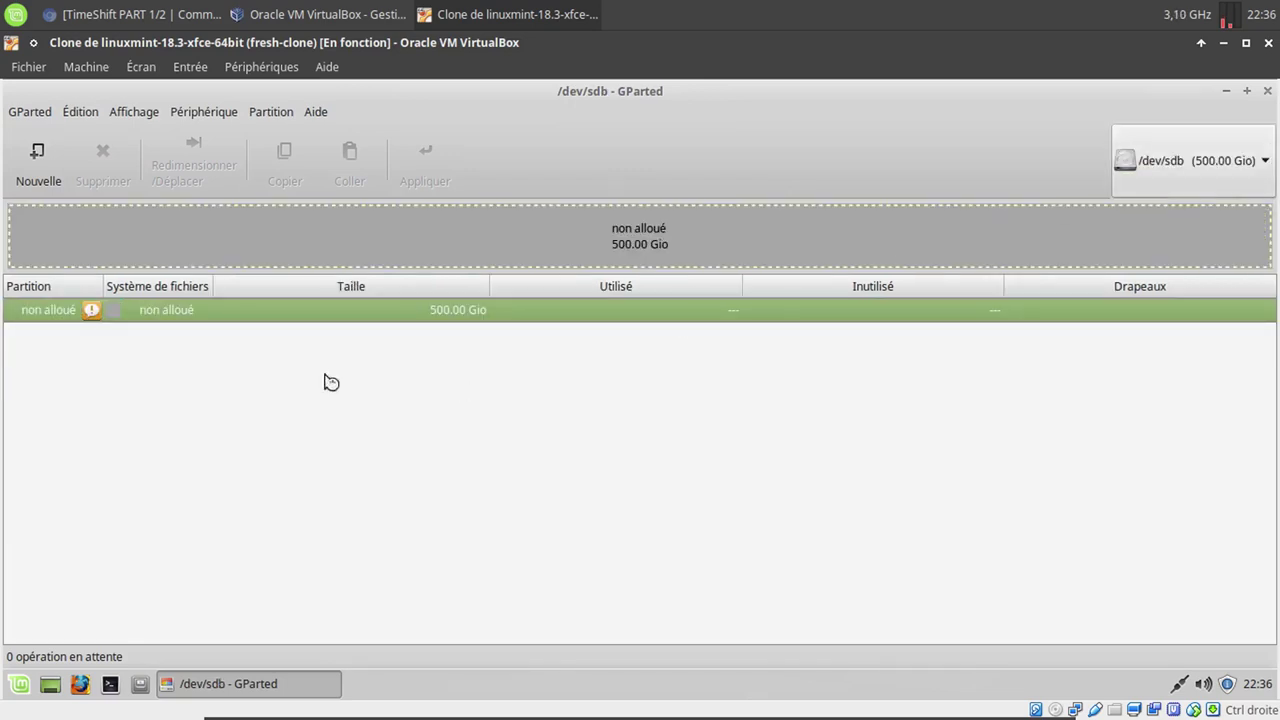
{"action": "left_click", "coordinate": [190, 115]}
{"action": "left_click", "coordinate": [225, 137]}
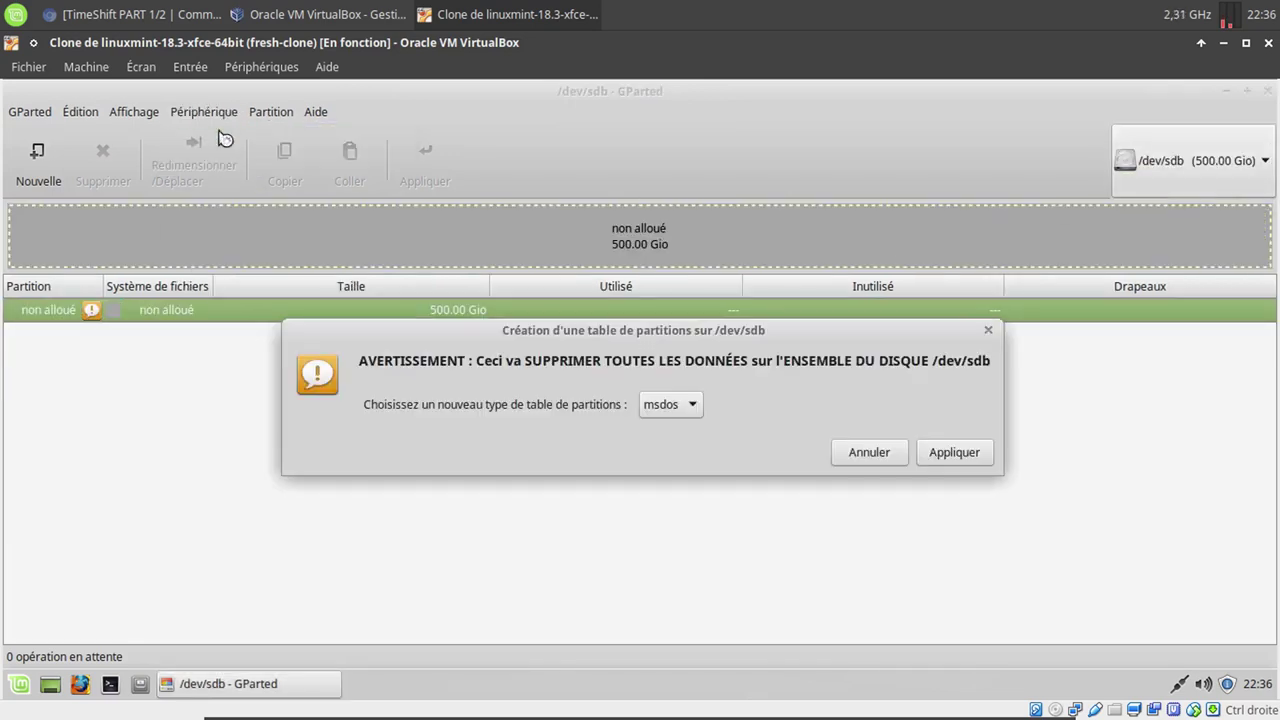
{"action": "left_click", "coordinate": [944, 452]}
- Create a primary ext4 partition filling the whole 500 GiB disk /dev/sdb, apply the pending operation and close GParted
{"action": "left_click", "coordinate": [270, 112]}
{"action": "left_click", "coordinate": [297, 139]}
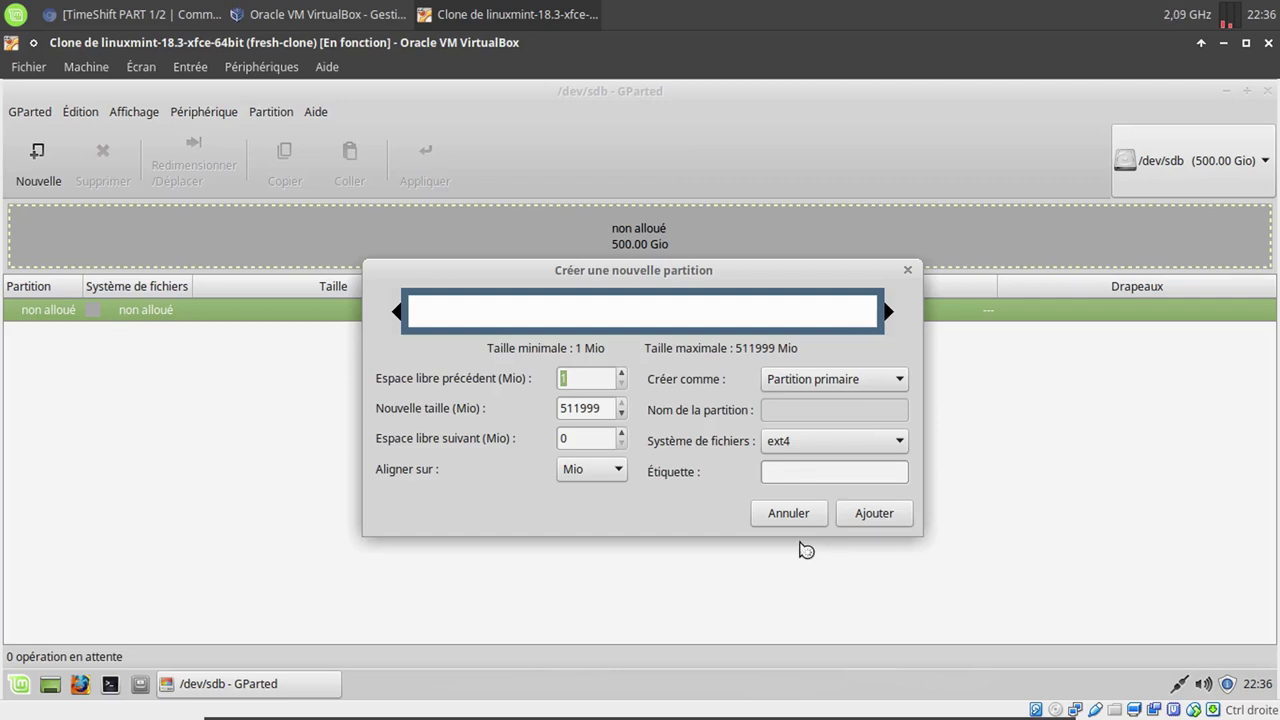
{"action": "left_click", "coordinate": [862, 513]}
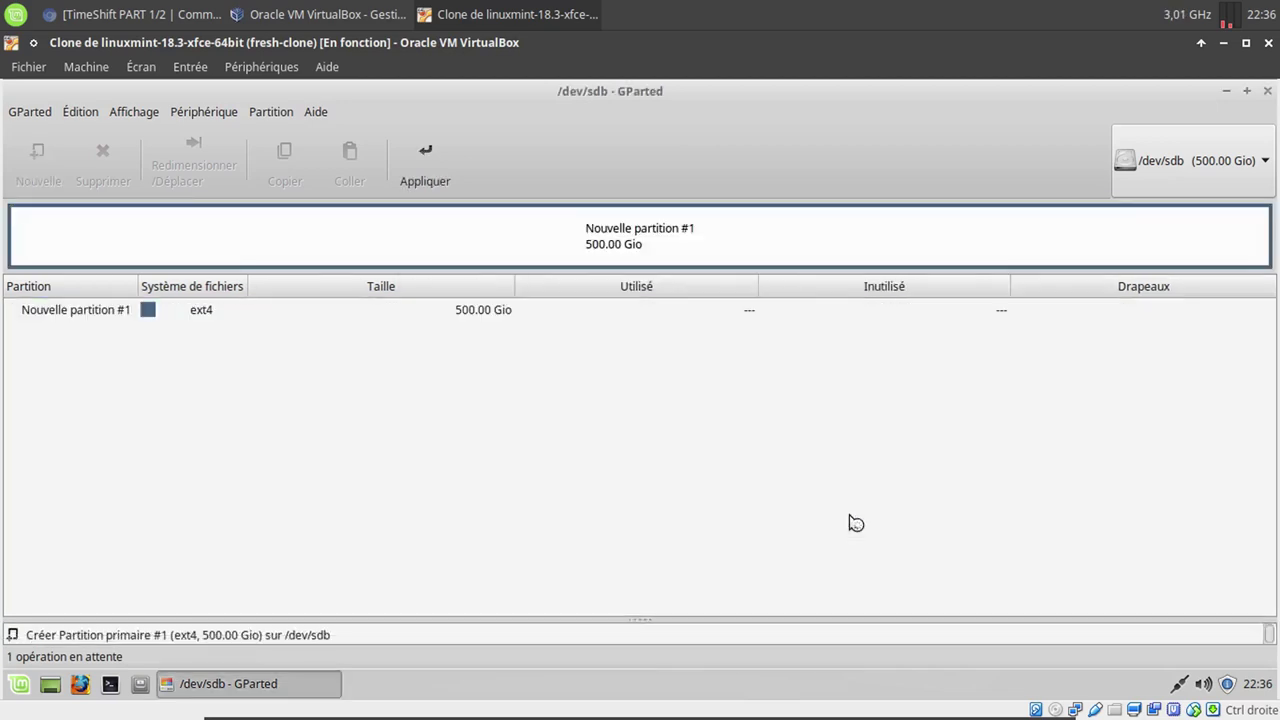
{"action": "left_click", "coordinate": [435, 178]}
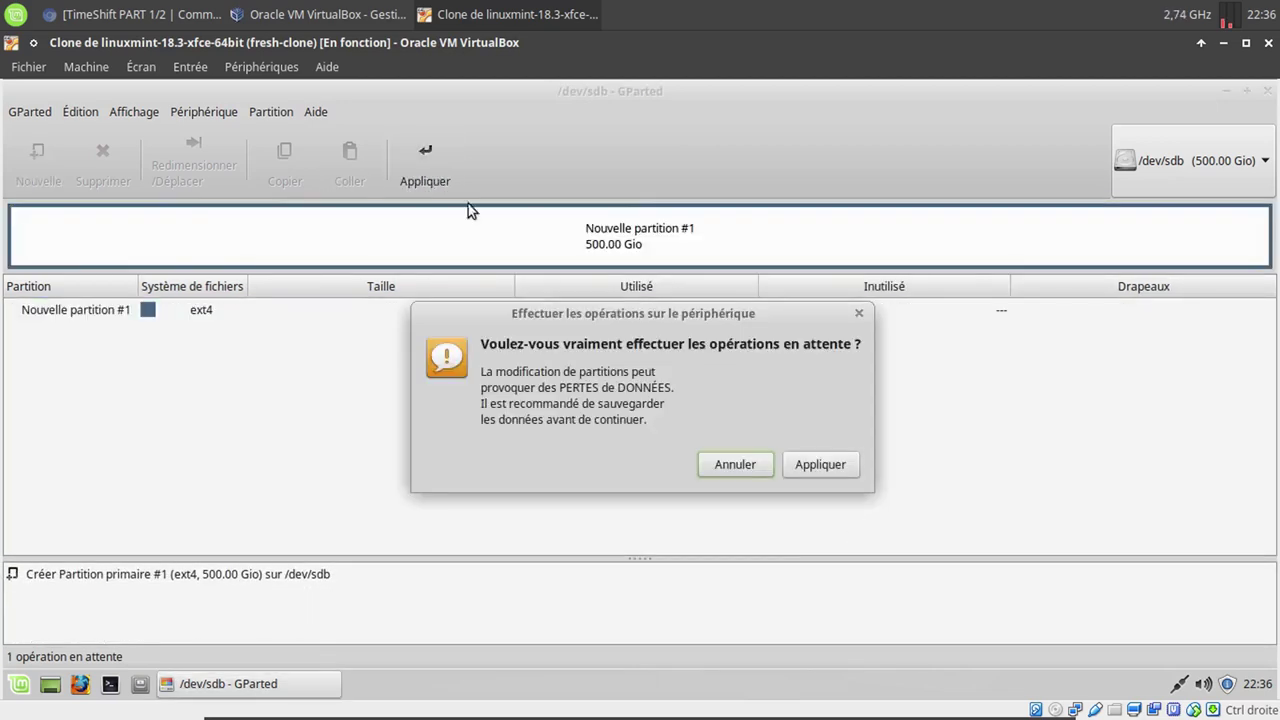
{"action": "left_click", "coordinate": [804, 467]}
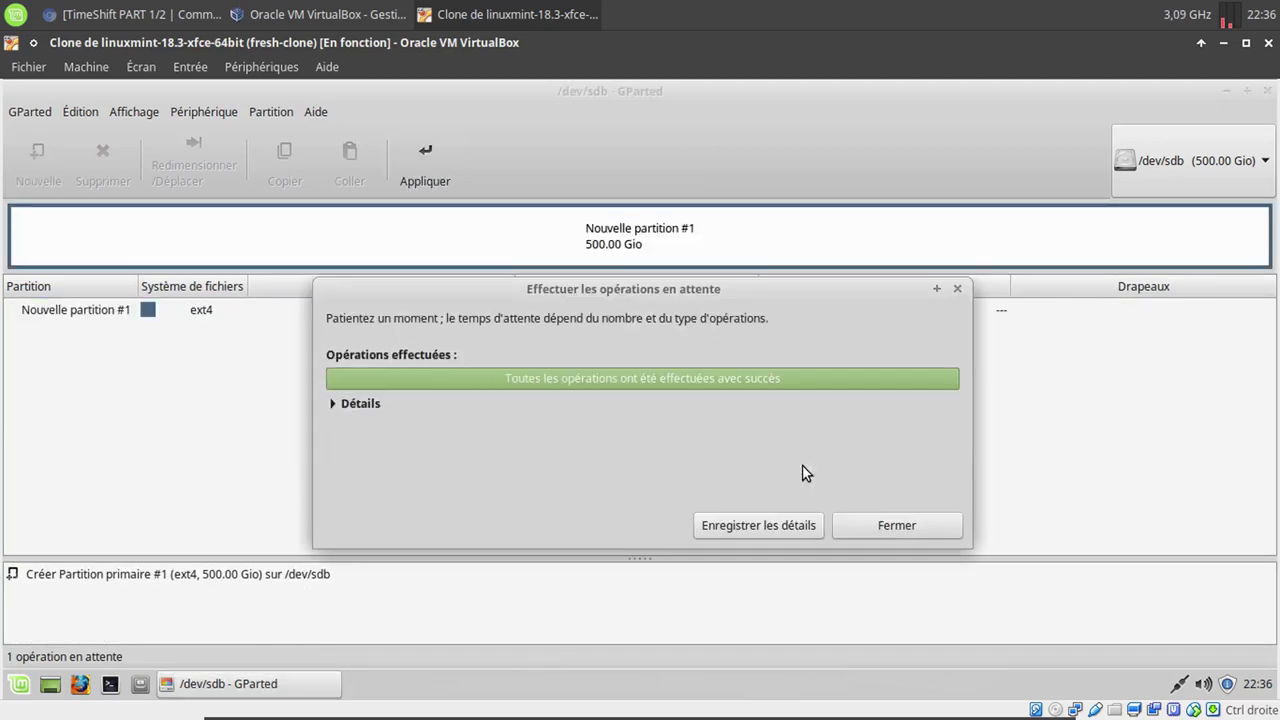
{"action": "left_click", "coordinate": [893, 525]}
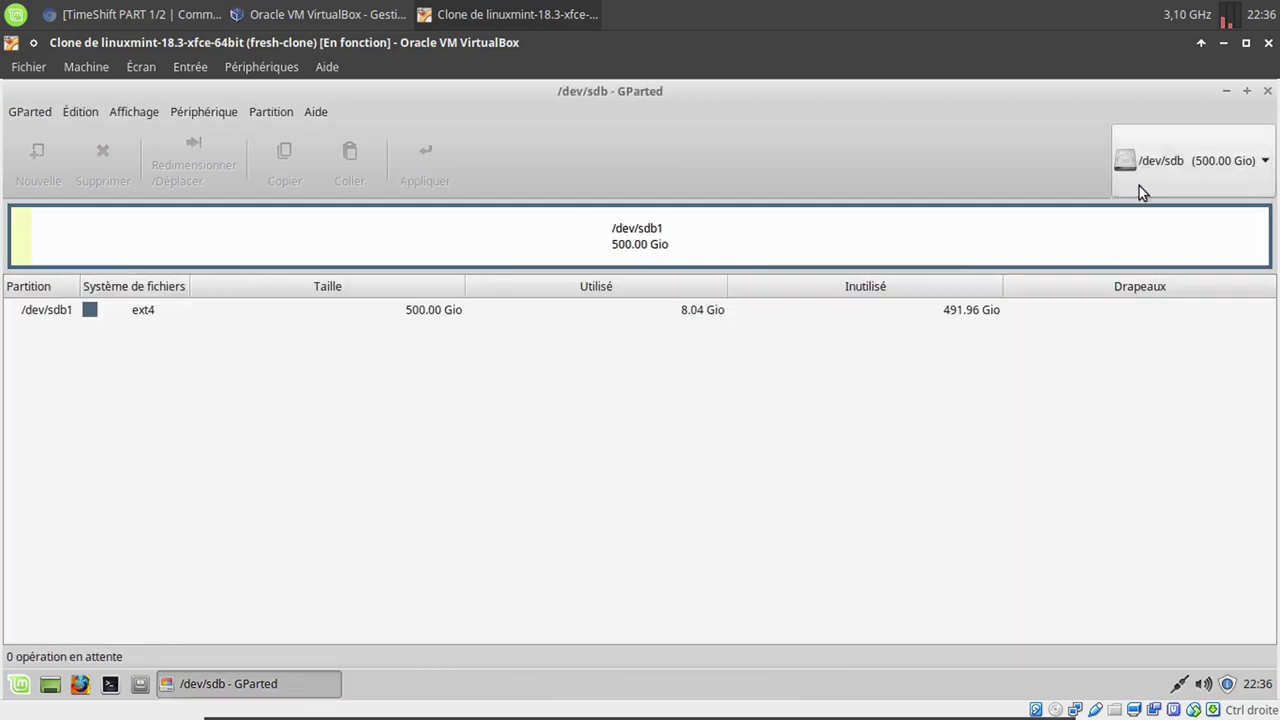
{"action": "left_click", "coordinate": [1268, 92]}
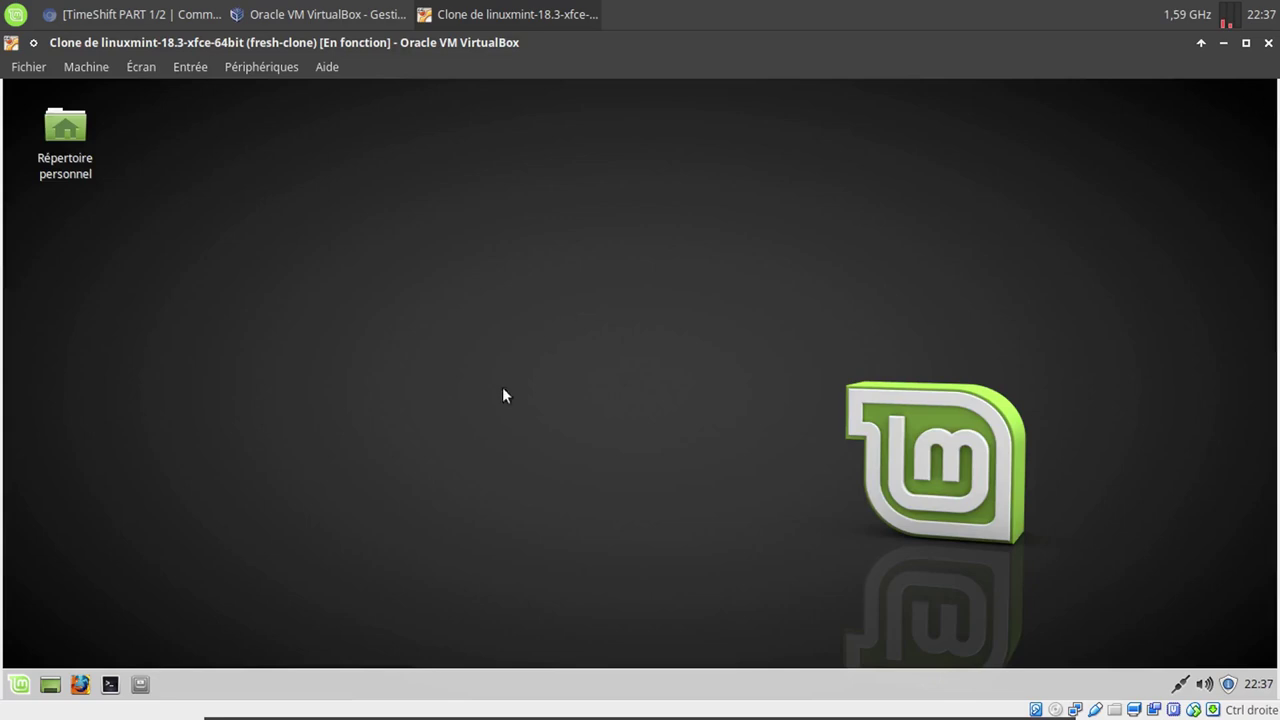
- Check the contents of the mounted 537 GB volume in the file manager and close the file windows
{"action": "left_click", "coordinate": [142, 686]}
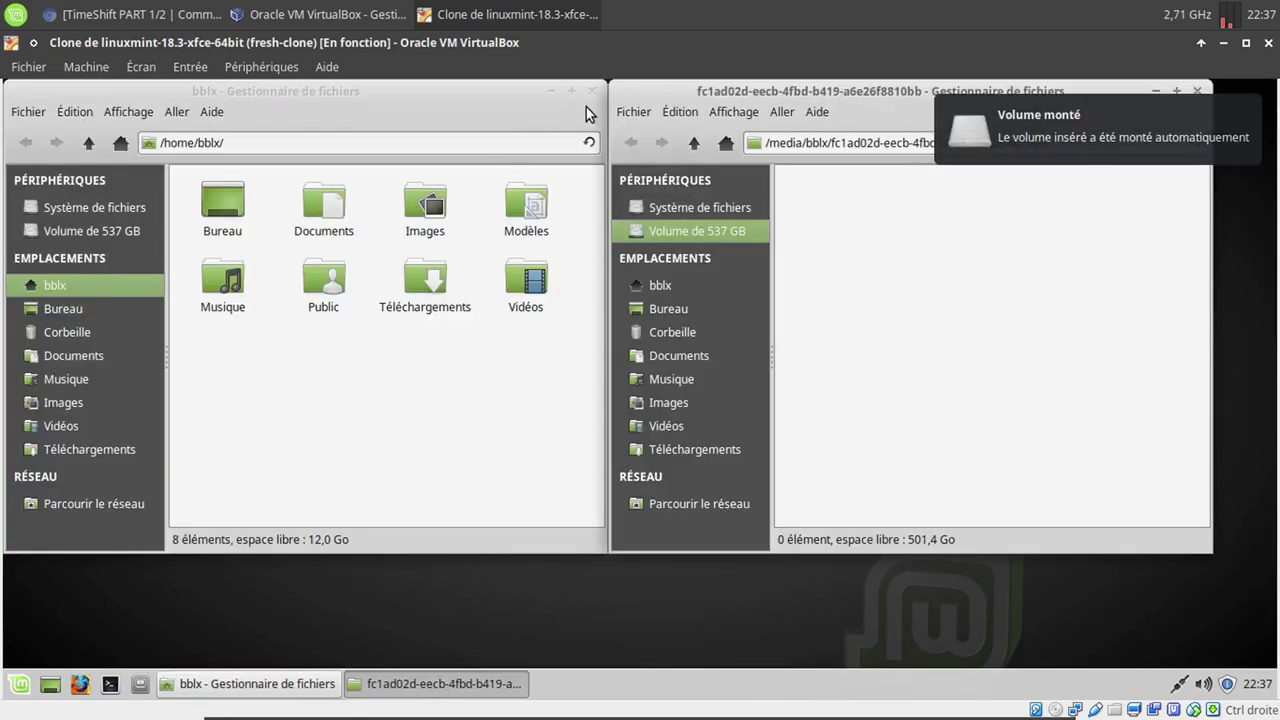
{"action": "left_click", "coordinate": [592, 91]}
{"action": "left_click_drag", "start_coordinate": [717, 103], "coordinate": [322, 154]}
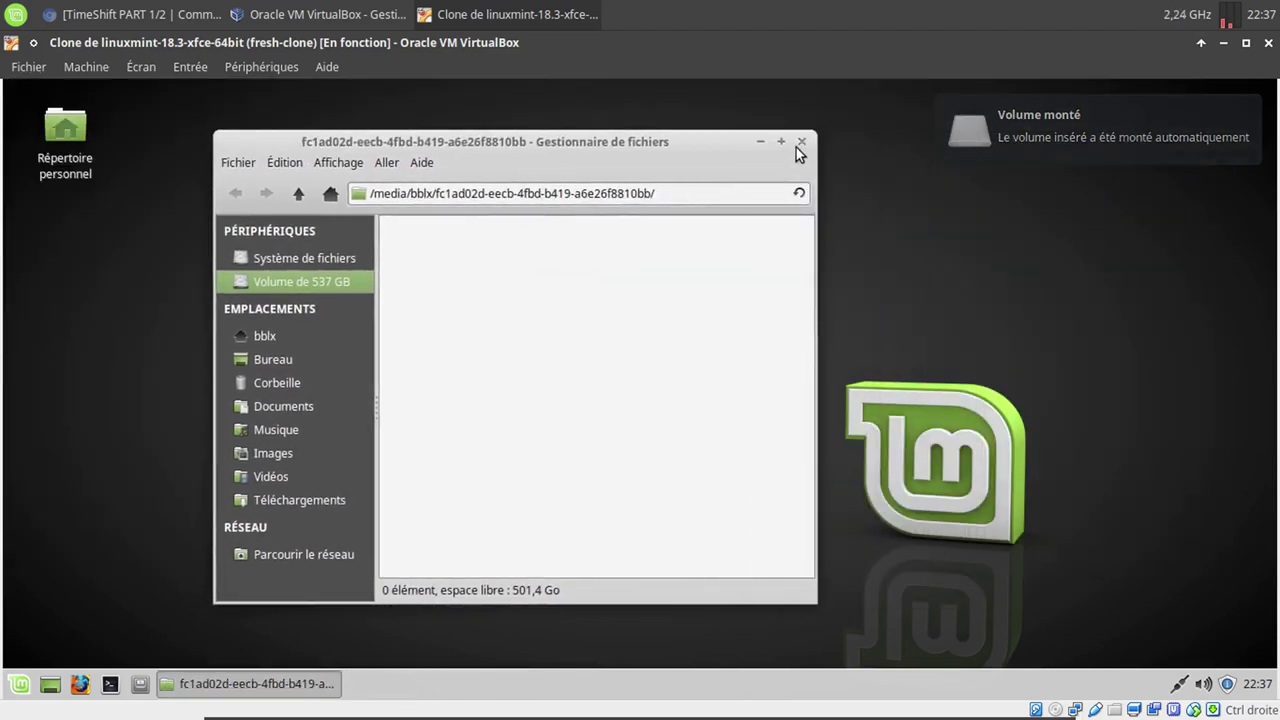
{"action": "left_click", "coordinate": [801, 142]}
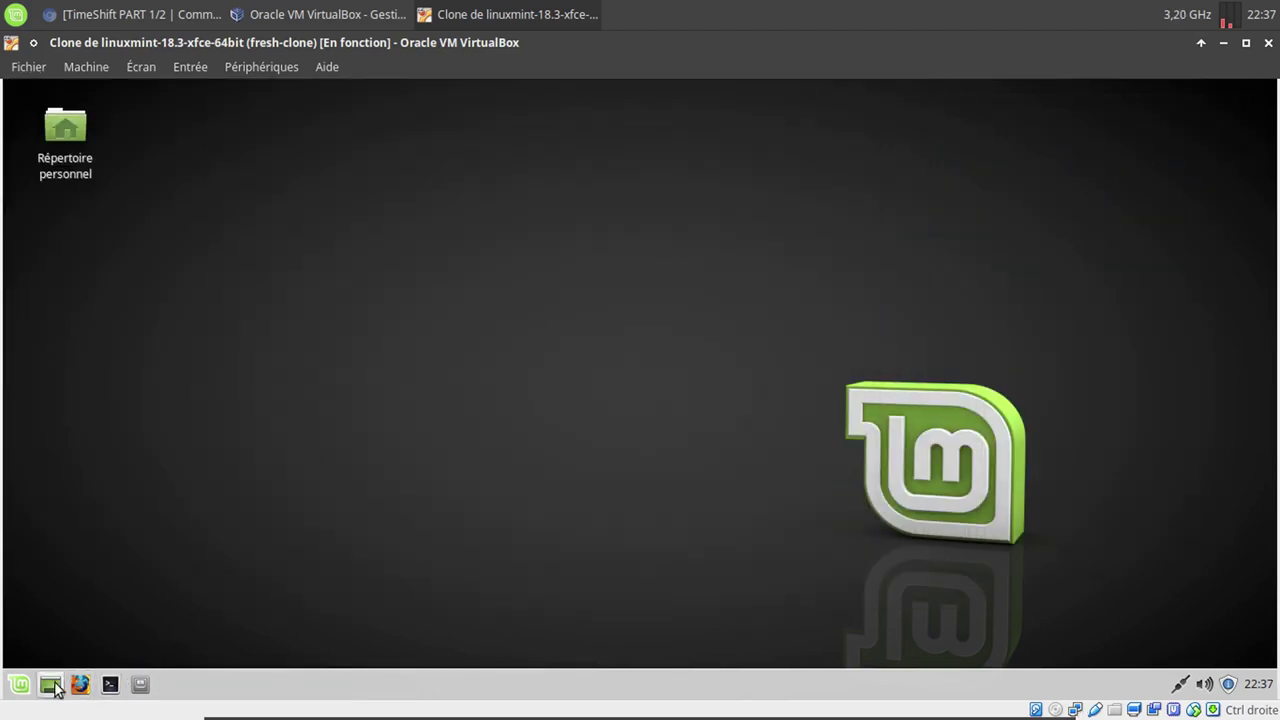
- Find the Disks utility (Disques) among the applications, launch it and select the 537 GB disk /dev/sdb
{"action": "left_click", "coordinate": [18, 686]}
{"action": "type", "text": "d"}
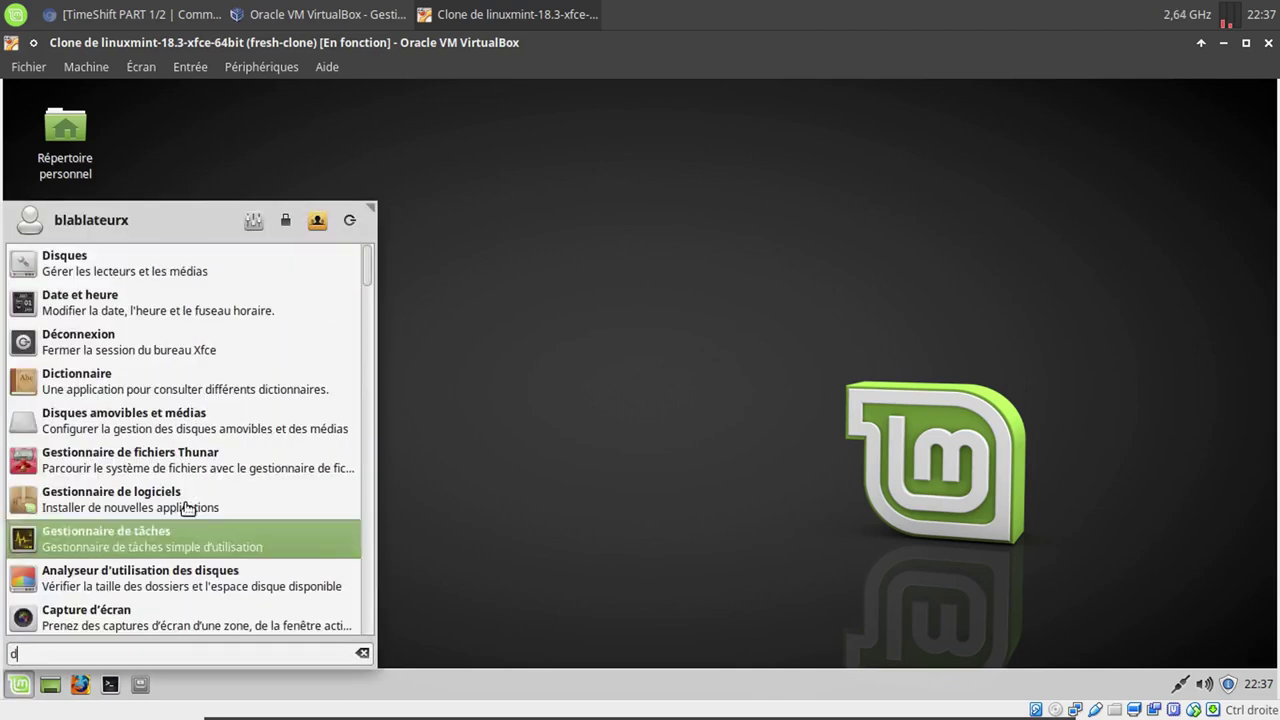
{"action": "left_click", "coordinate": [279, 275]}
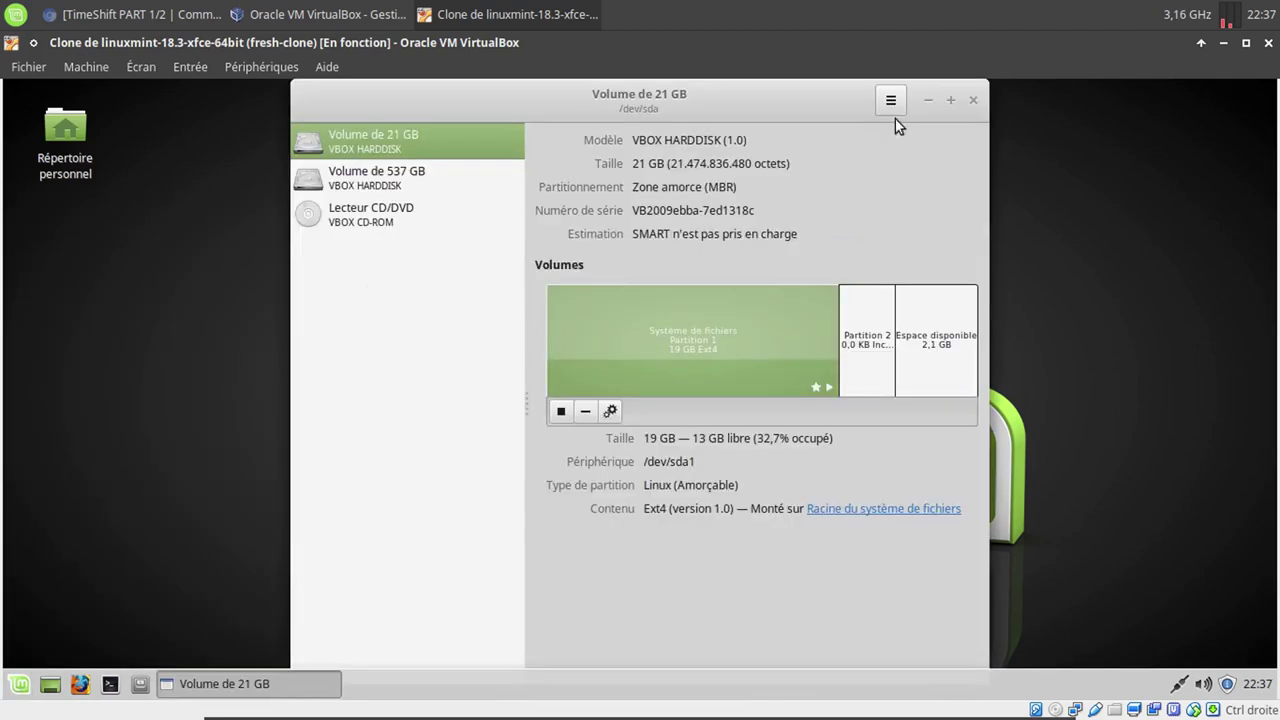
{"action": "left_click", "coordinate": [440, 187]}
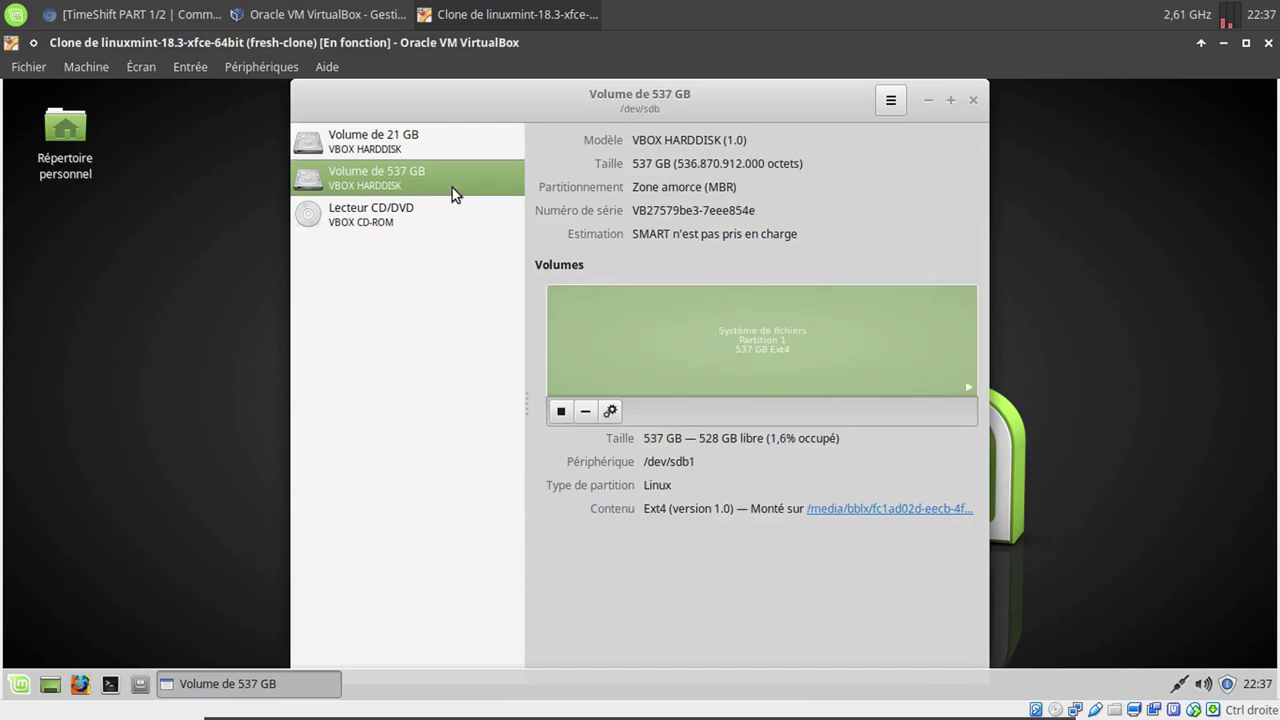
- Apply the write-cache settings to the 537 GB disk with write caching enabled, authenticating with the account password
{"action": "left_click", "coordinate": [891, 101]}
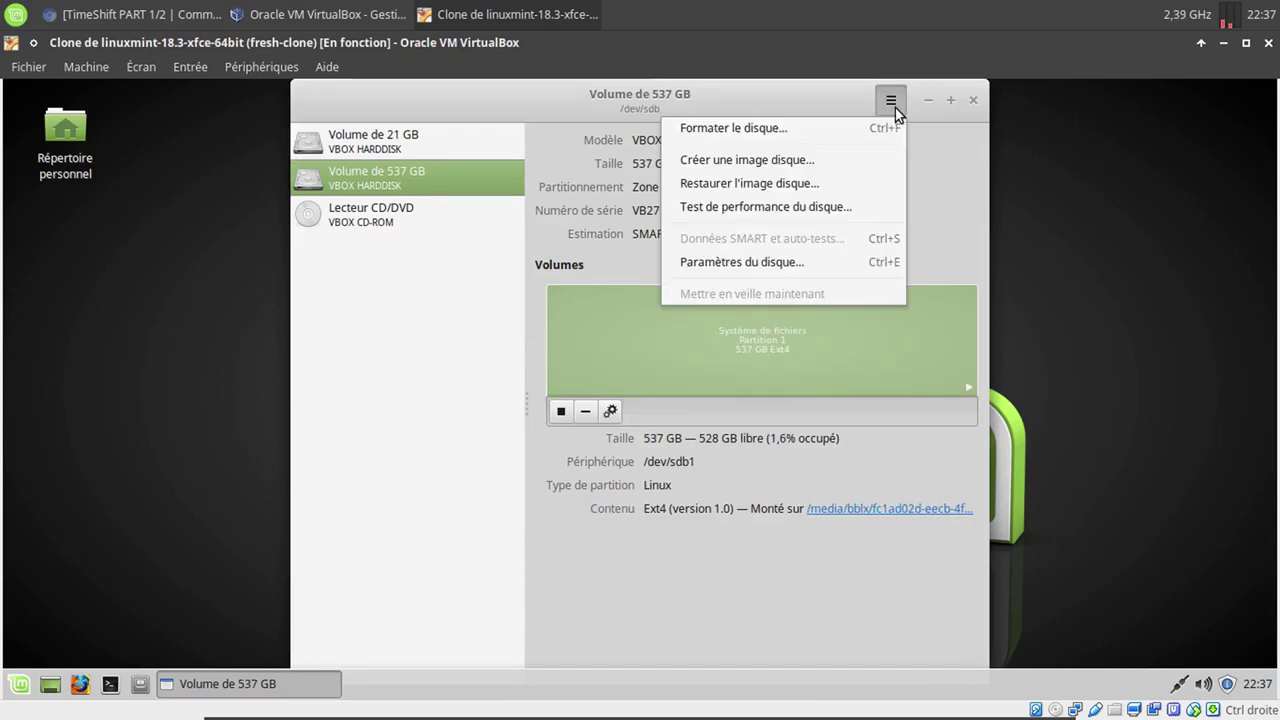
{"action": "left_click", "coordinate": [763, 265]}
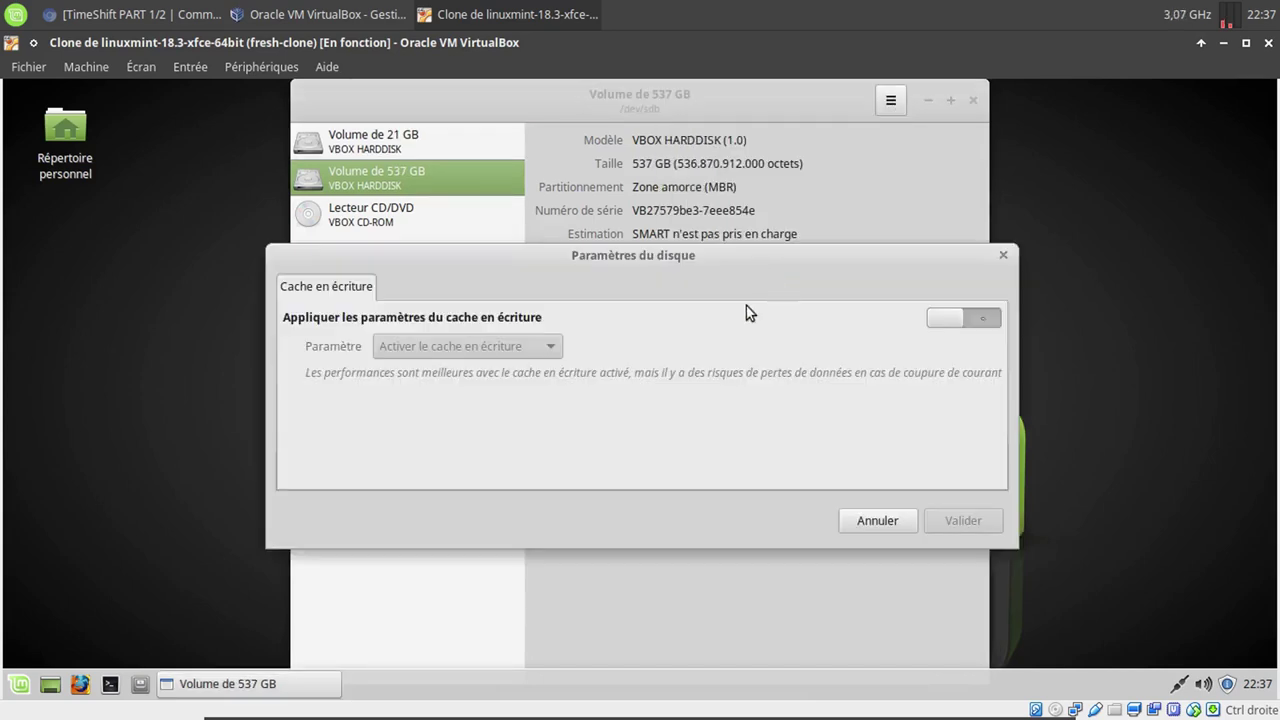
{"action": "left_click", "coordinate": [950, 320]}
{"action": "left_click", "coordinate": [962, 520]}
{"action": "type", "text": "•"}
{"action": "key", "text": "Return"}
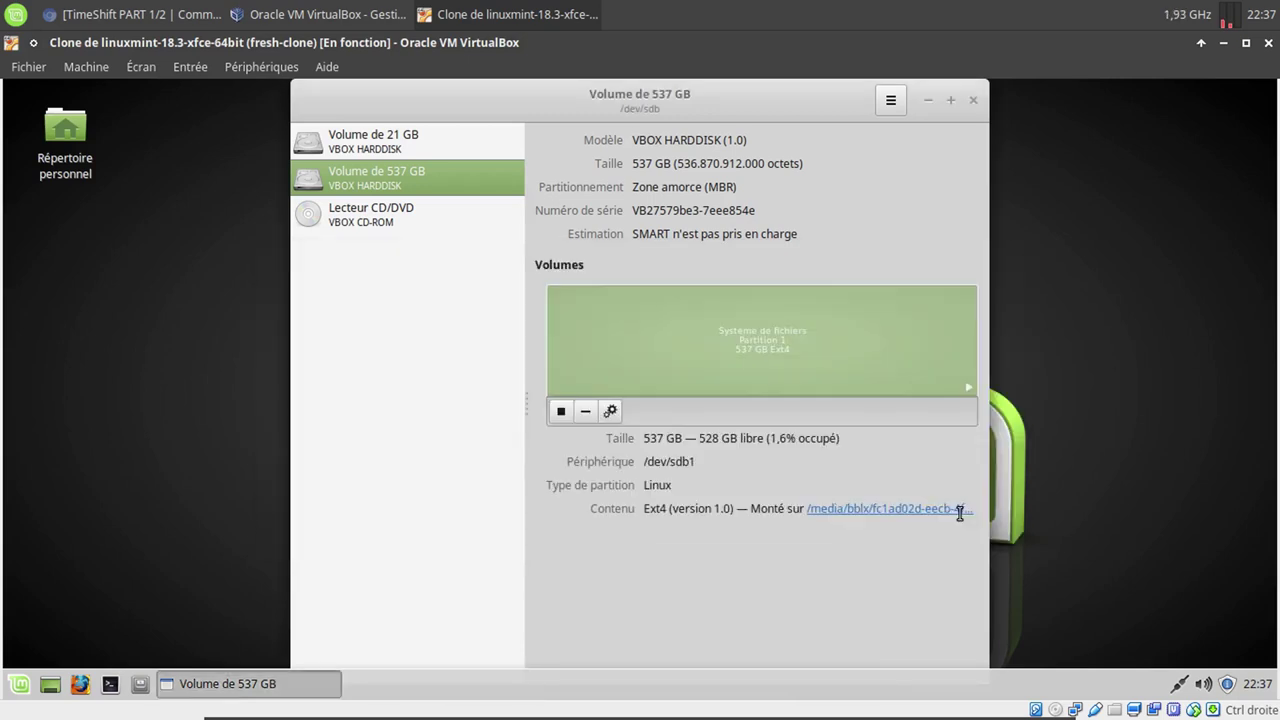
- Turn off the partition's automatic mount options, set its mount point to /home/bblx/backup, authenticate with the account password and close Disks
{"action": "left_click", "coordinate": [612, 411]}
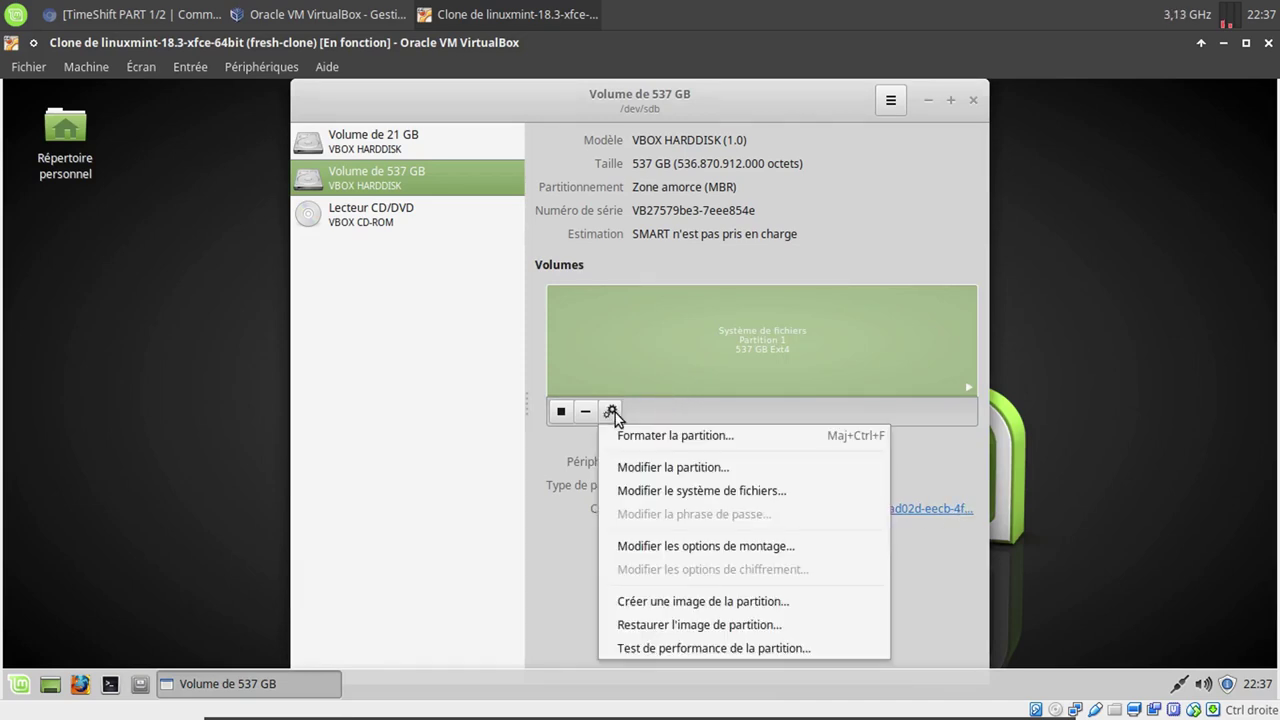
{"action": "left_click", "coordinate": [688, 546]}
{"action": "left_click", "coordinate": [622, 211]}
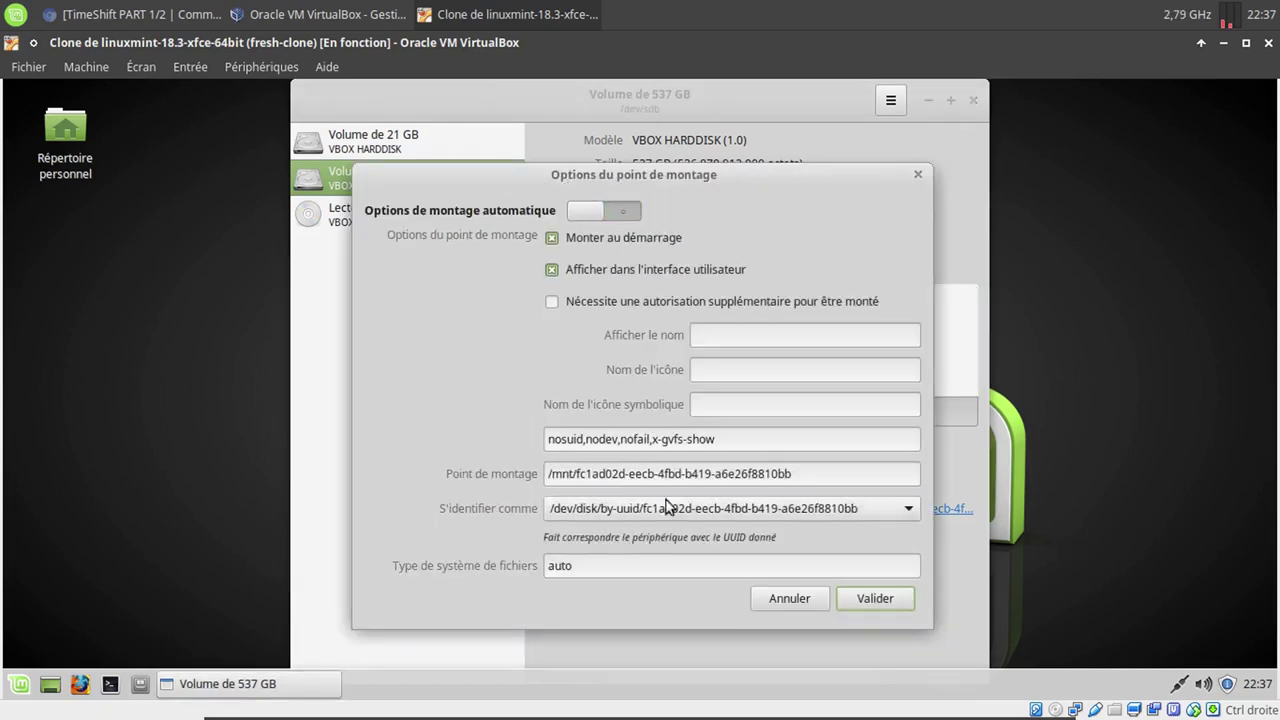
{"action": "left_click_drag", "start_coordinate": [784, 470], "coordinate": [472, 444]}
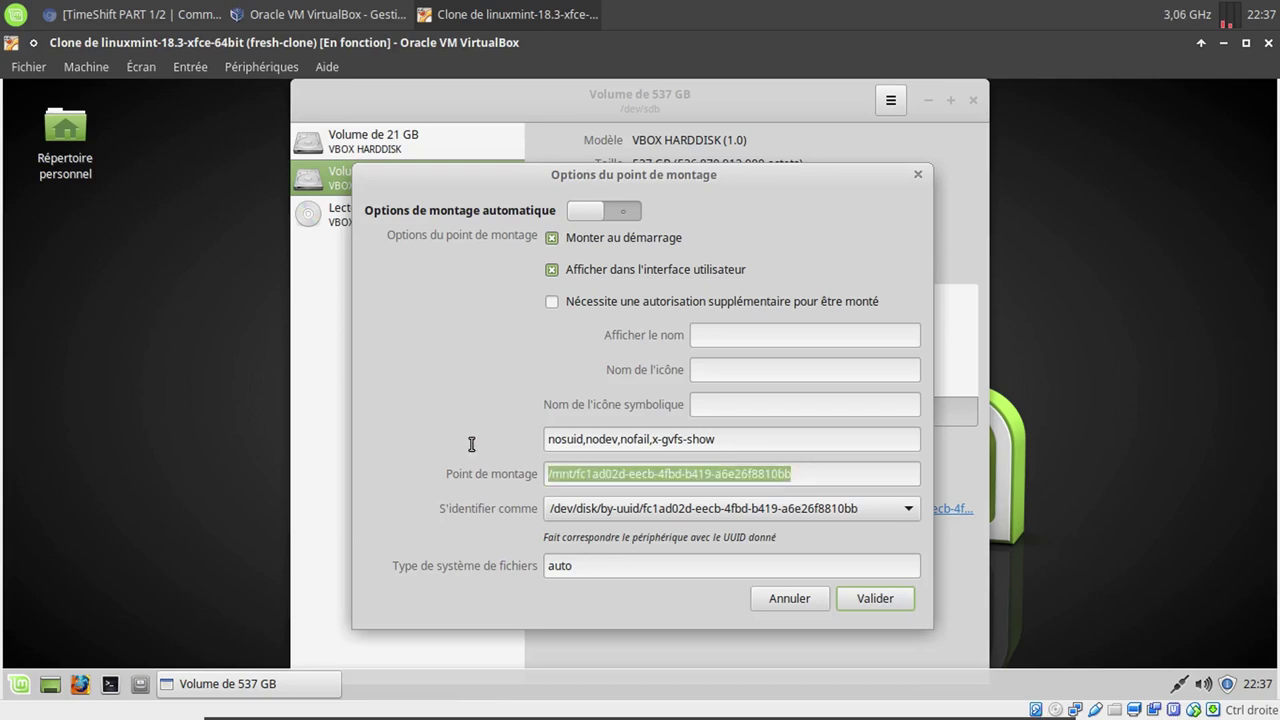
{"action": "type", "text": "/home"}
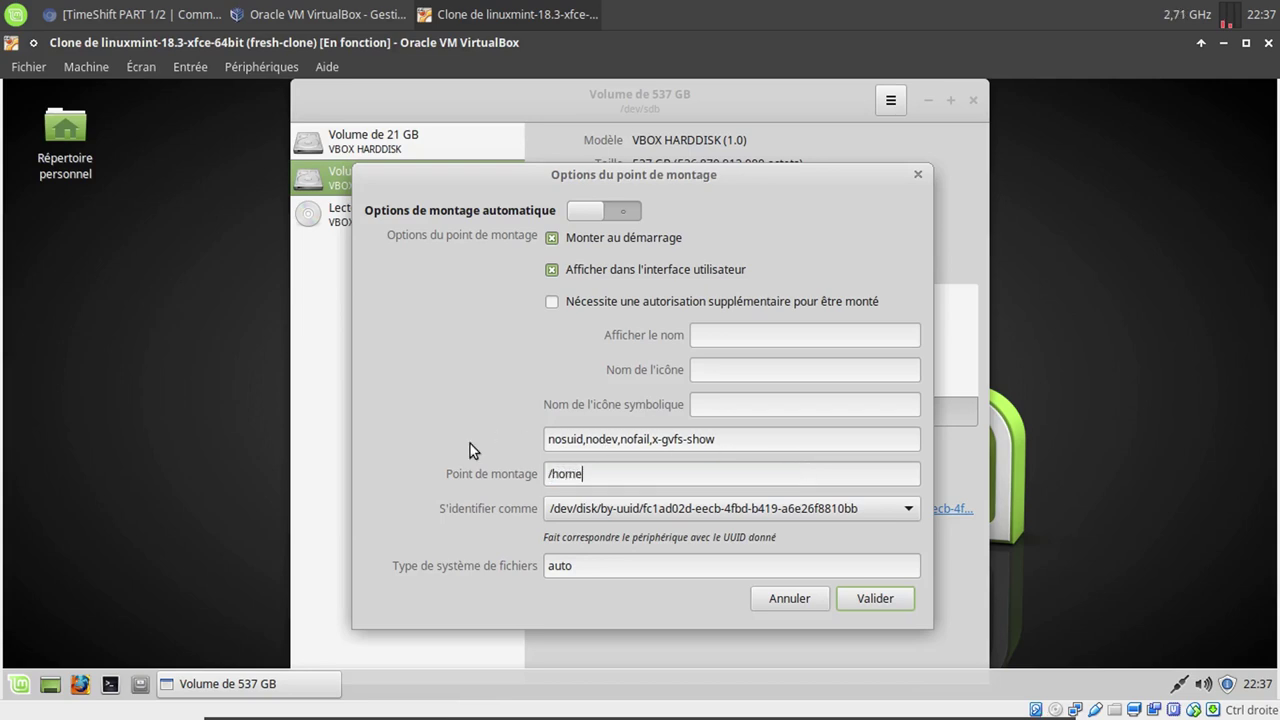
{"action": "type", "text": "/bblx/backup"}
{"action": "left_click", "coordinate": [870, 601]}
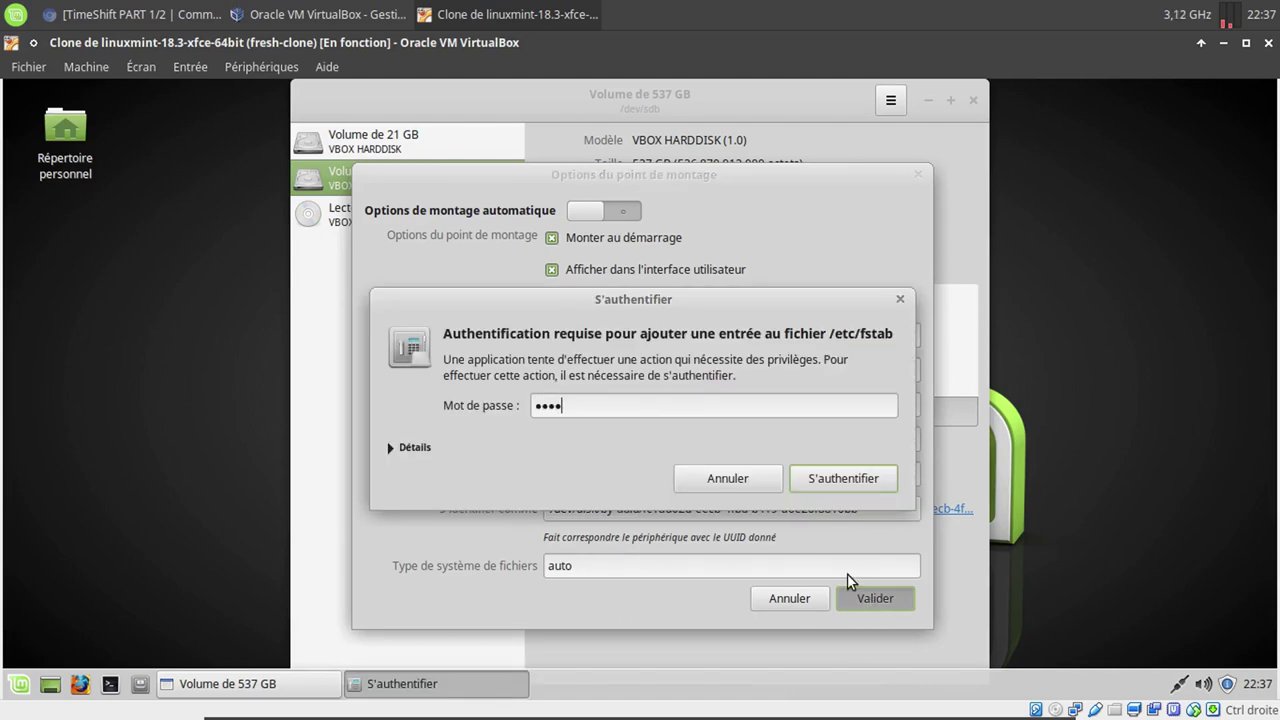
{"action": "key", "text": "Return"}
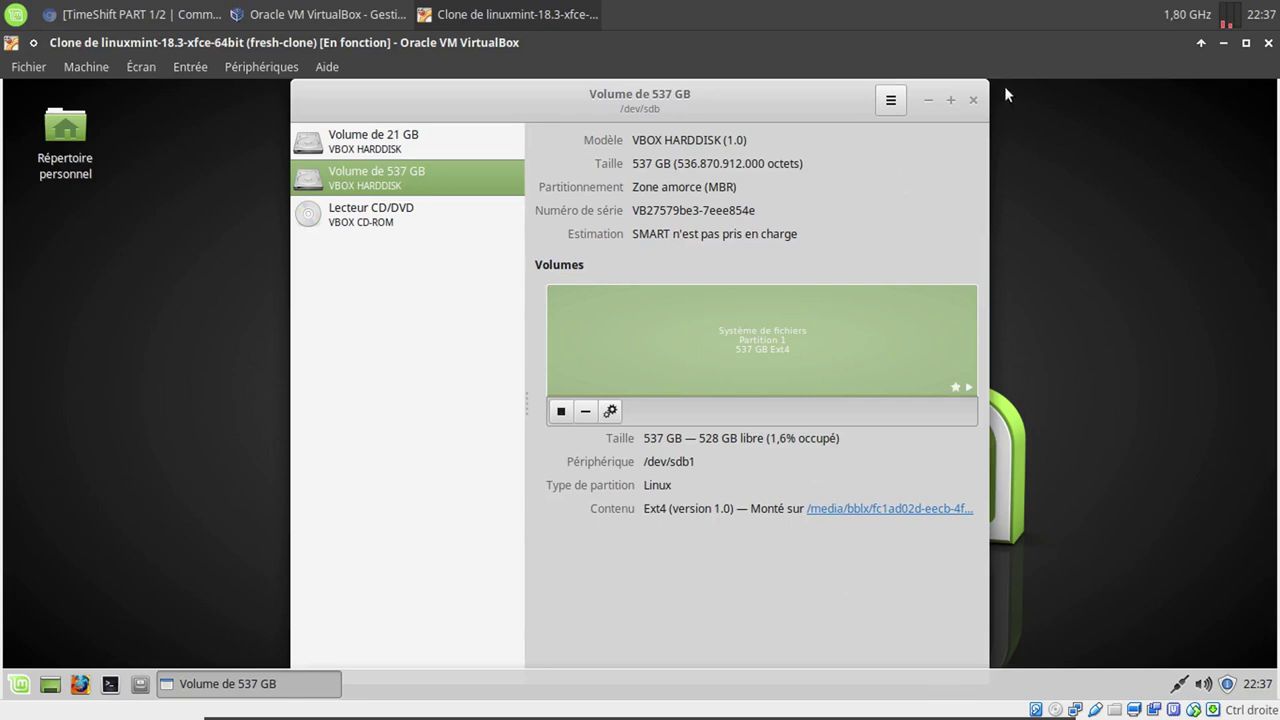
{"action": "left_click", "coordinate": [974, 100]}
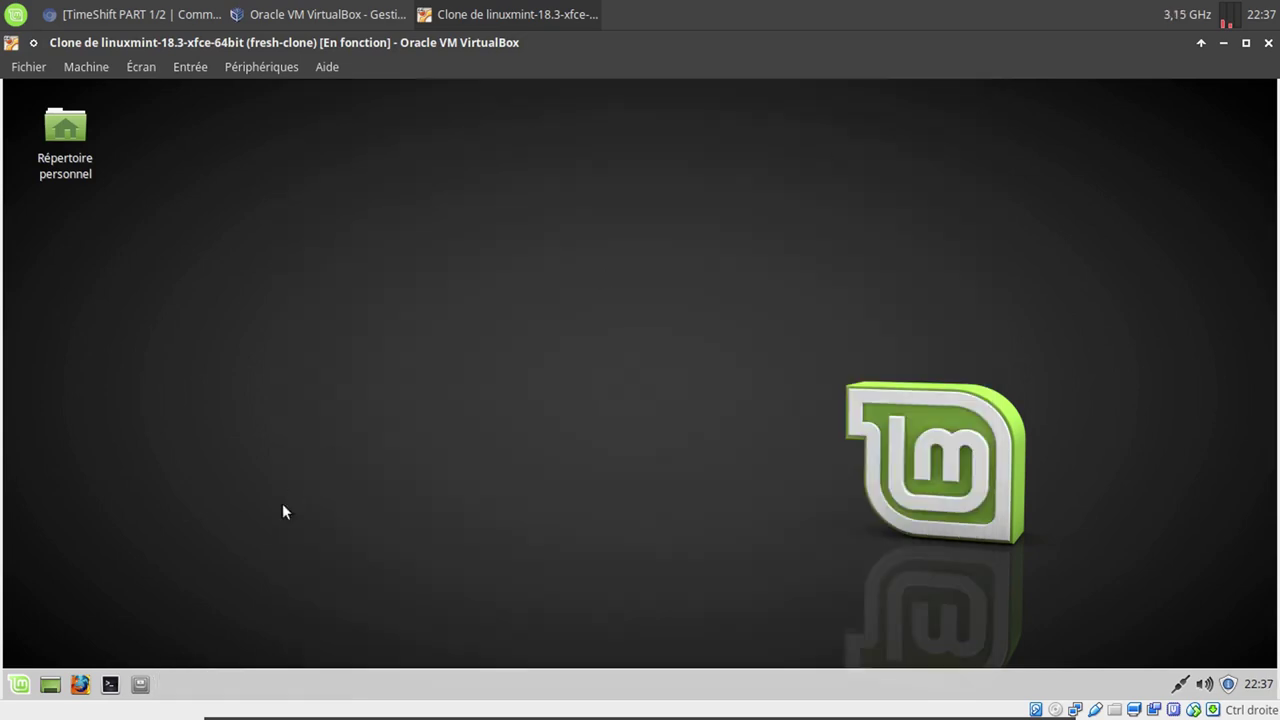
- Restart the virtual machine's Linux Mint system and log back in with the account password
{"action": "left_click", "coordinate": [17, 684]}
{"action": "left_click", "coordinate": [347, 215]}
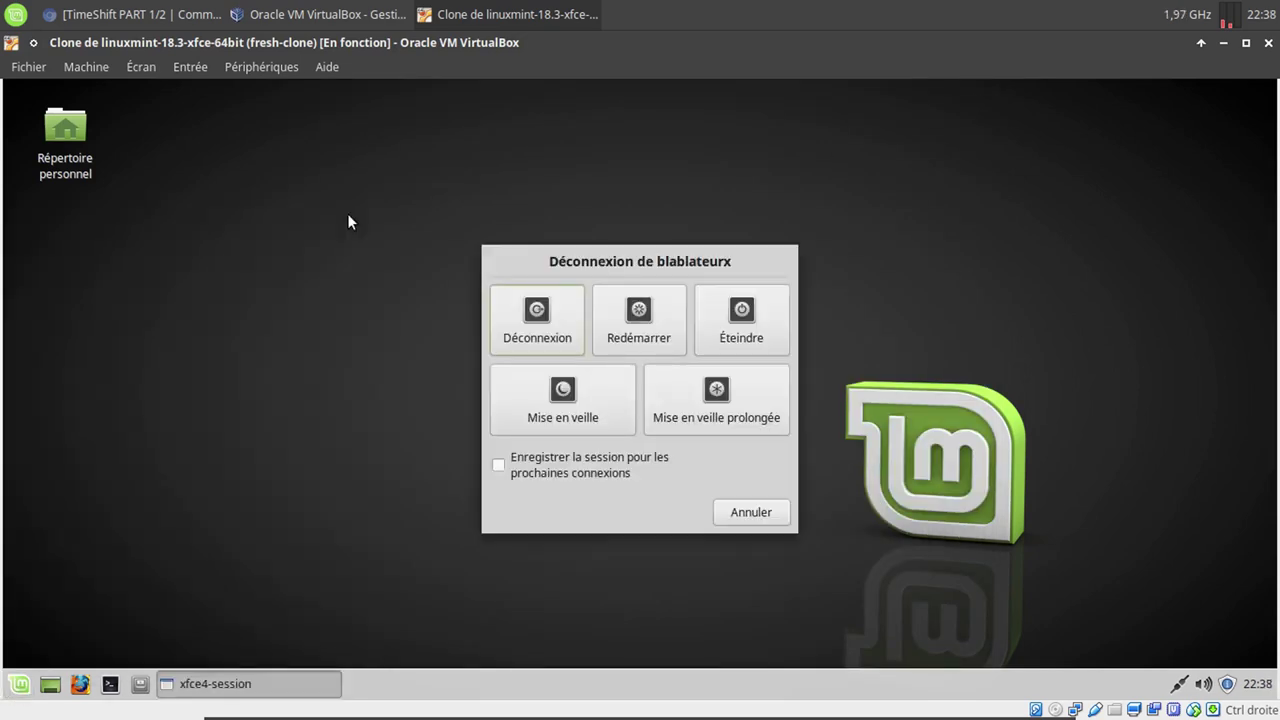
{"action": "left_click", "coordinate": [651, 316]}
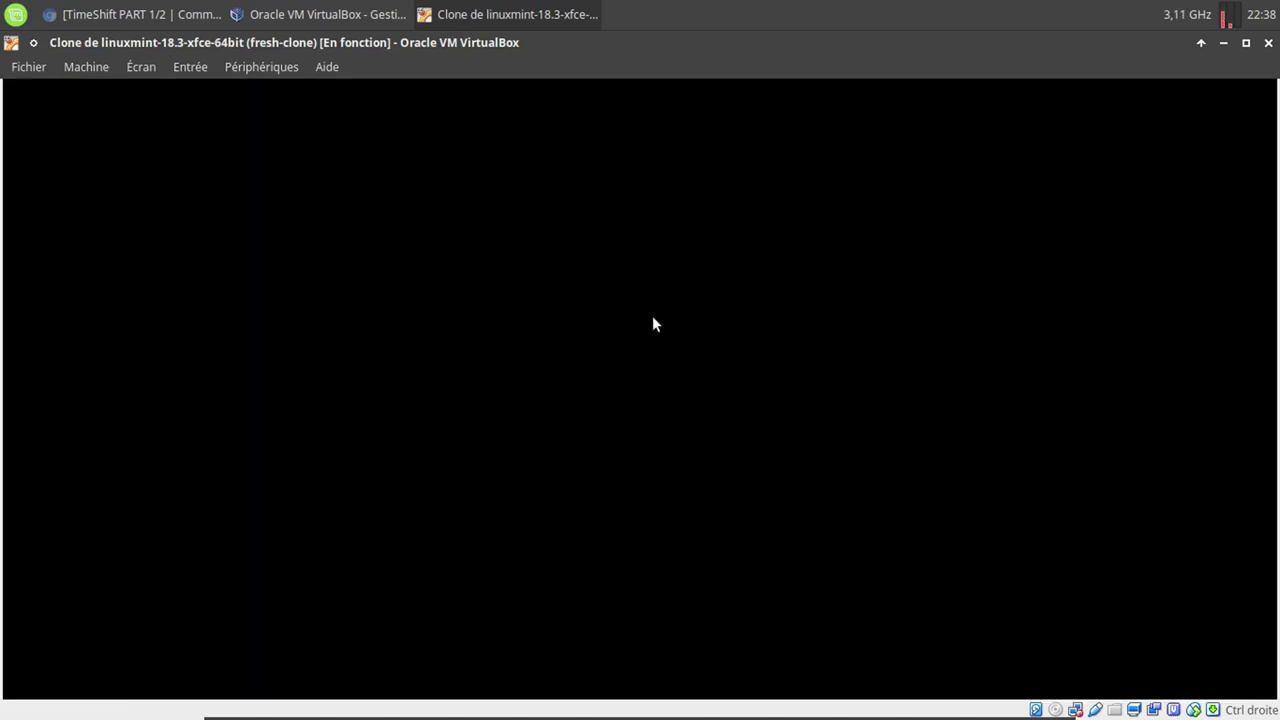
{"action": "type", "text": "•••••••"}
{"action": "key", "text": "Return"}
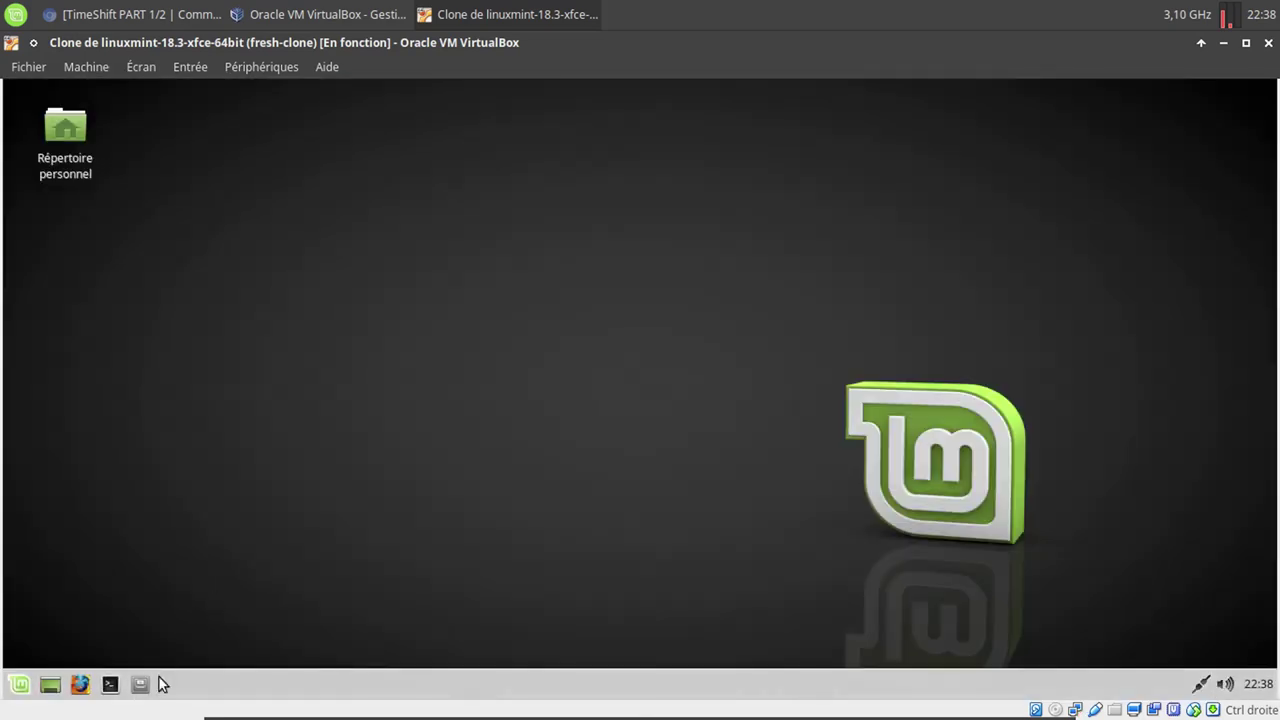
- Open the home folder in the file manager, dismiss the welcome screen and check inside the backup folder before going back
{"action": "left_click", "coordinate": [139, 684]}
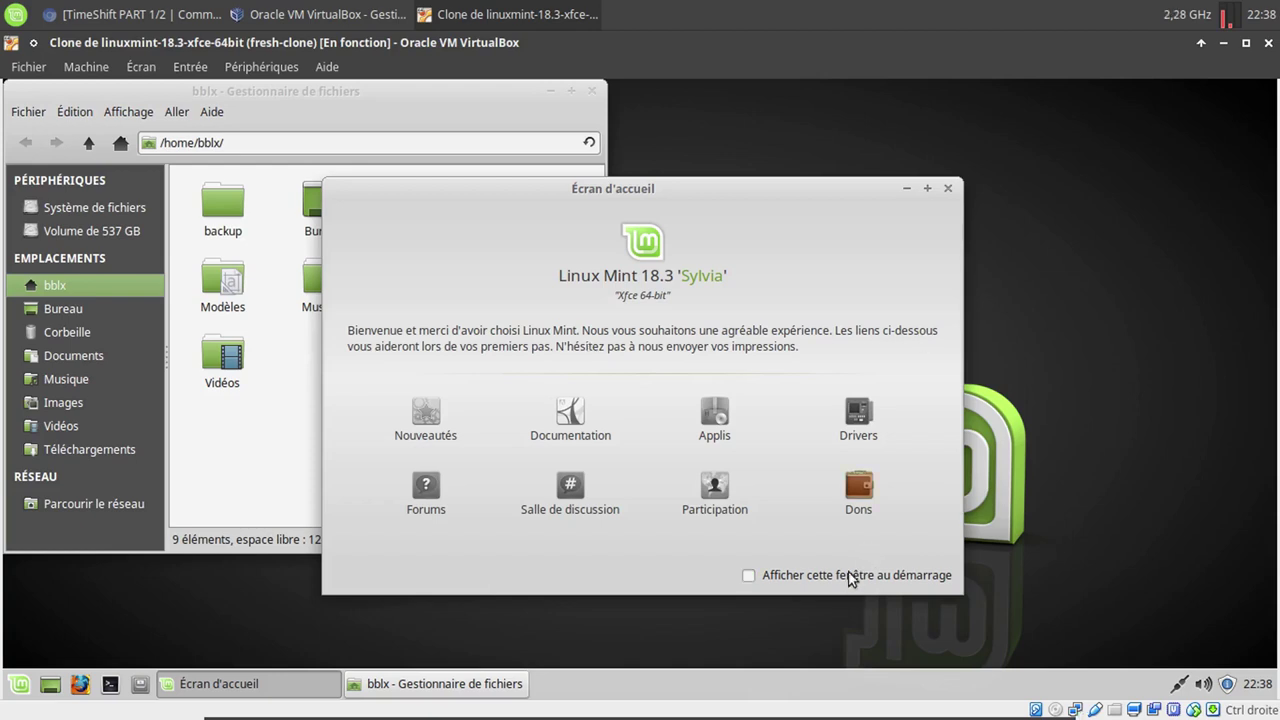
{"action": "left_click", "coordinate": [948, 189]}
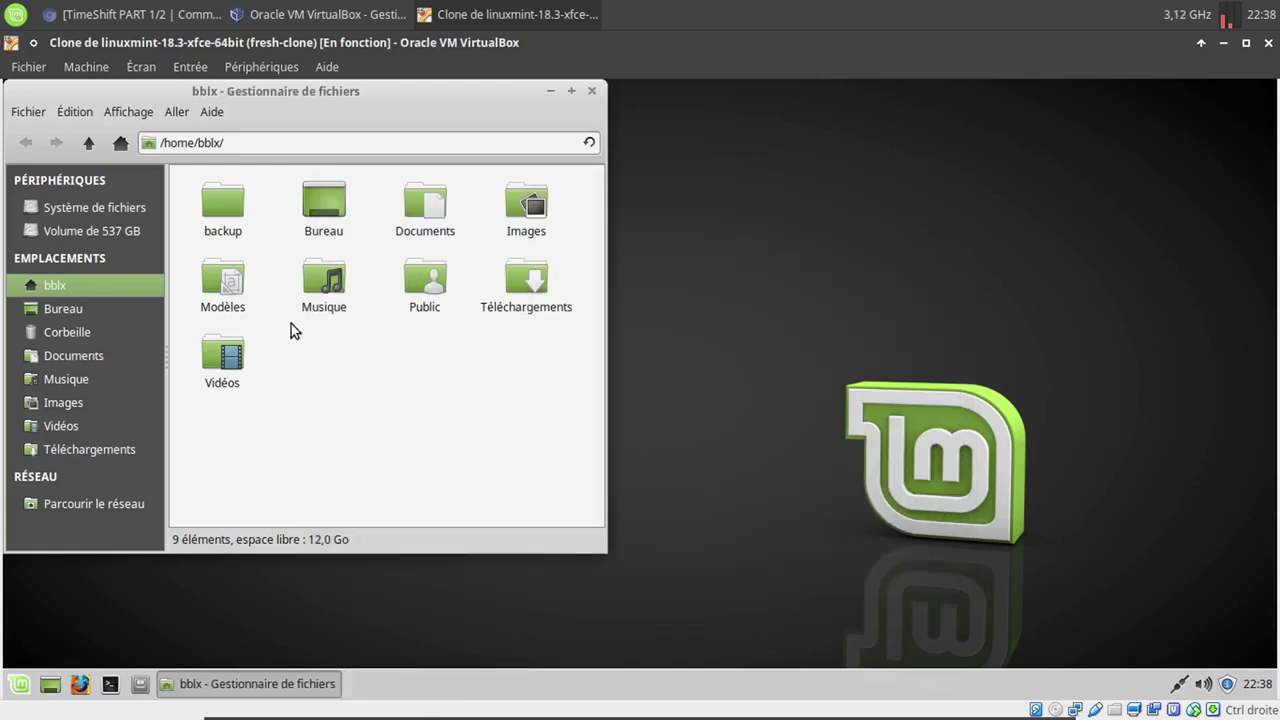
{"action": "double_click", "coordinate": [226, 210]}
{"action": "right_click", "coordinate": [226, 209]}
{"action": "left_click", "coordinate": [134, 203]}
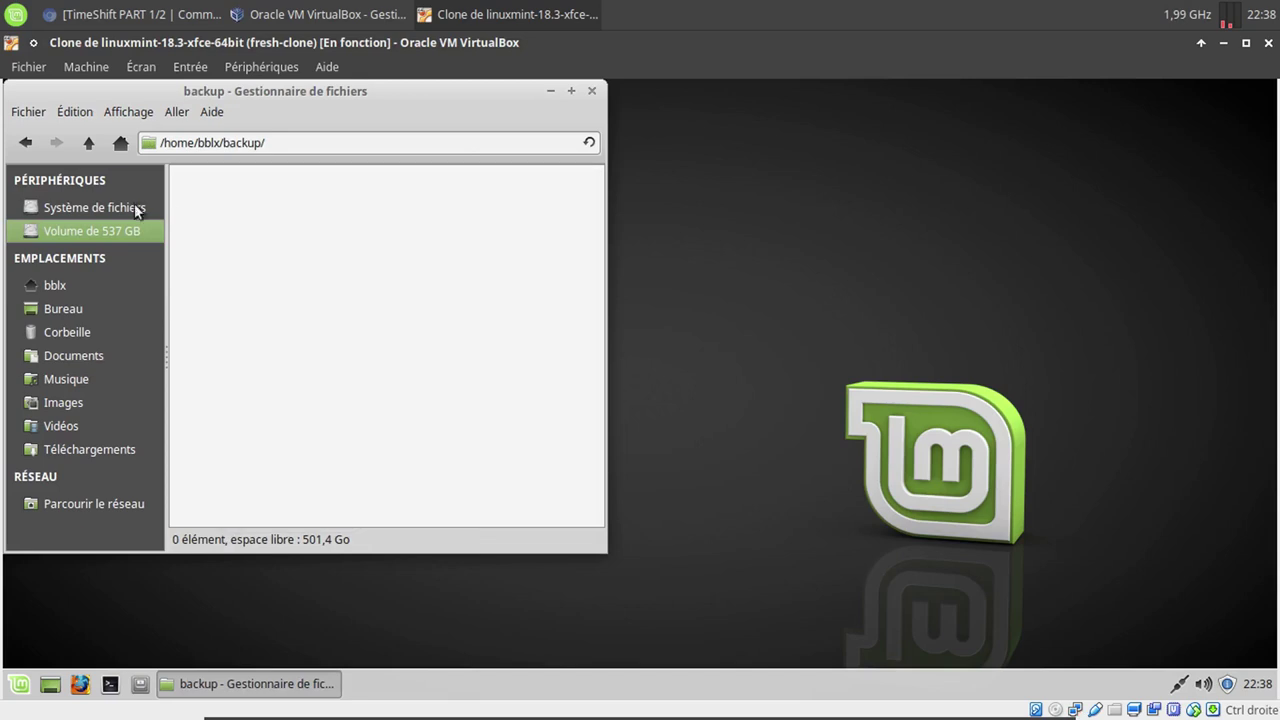
{"action": "left_click", "coordinate": [25, 142]}
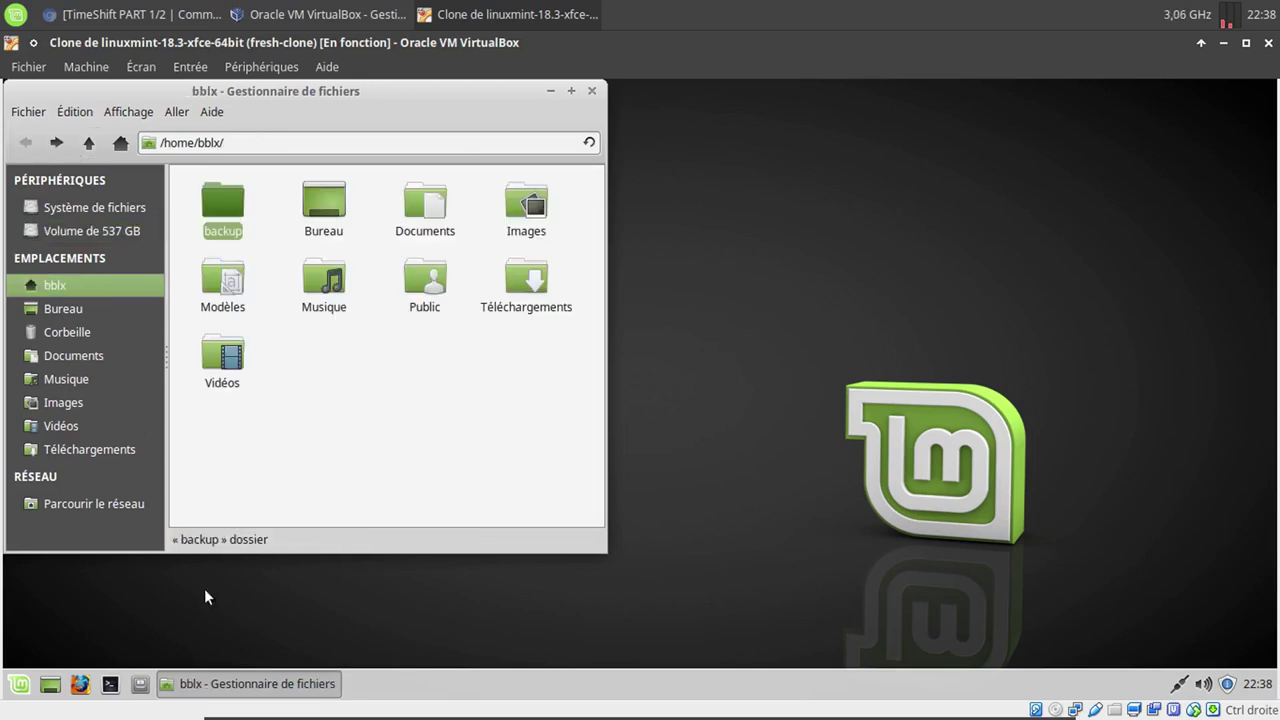
- Open a terminal and start the file manager as root with "sudo thunar", supplying the sudo password
{"action": "left_click", "coordinate": [110, 684]}
{"action": "type", "text": "sudo thun"}
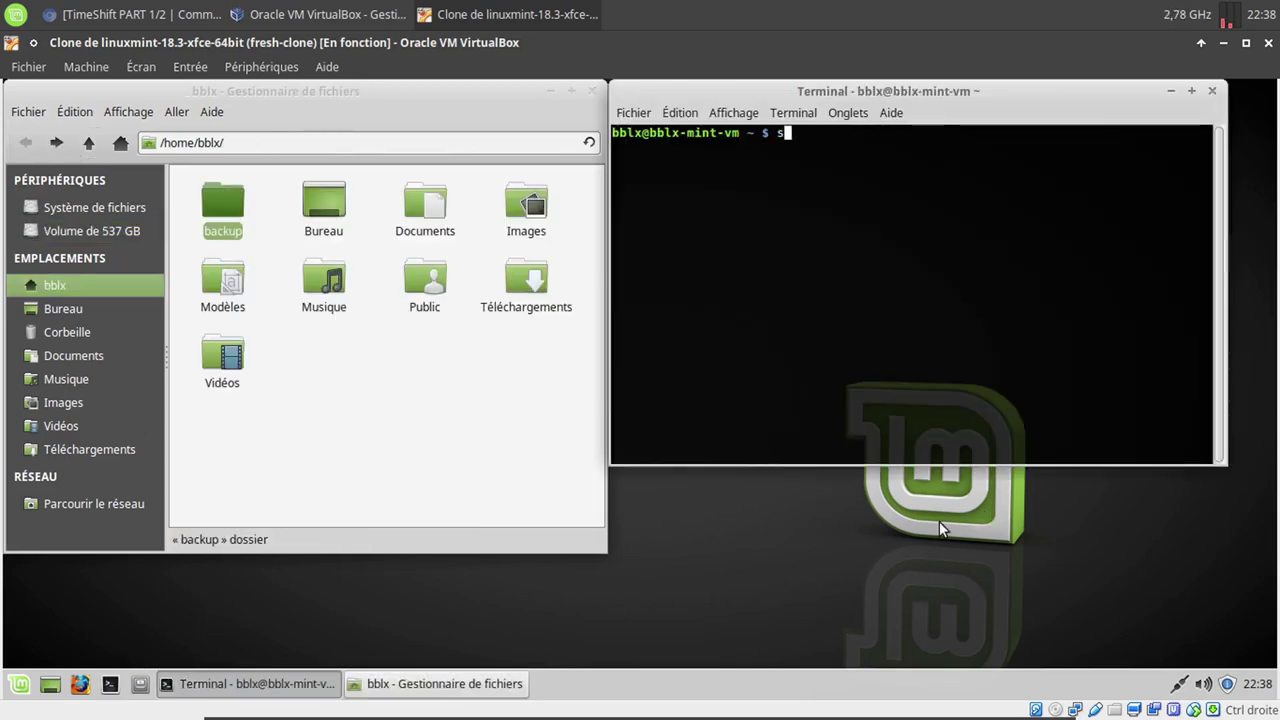
{"action": "type", "text": "ar"}
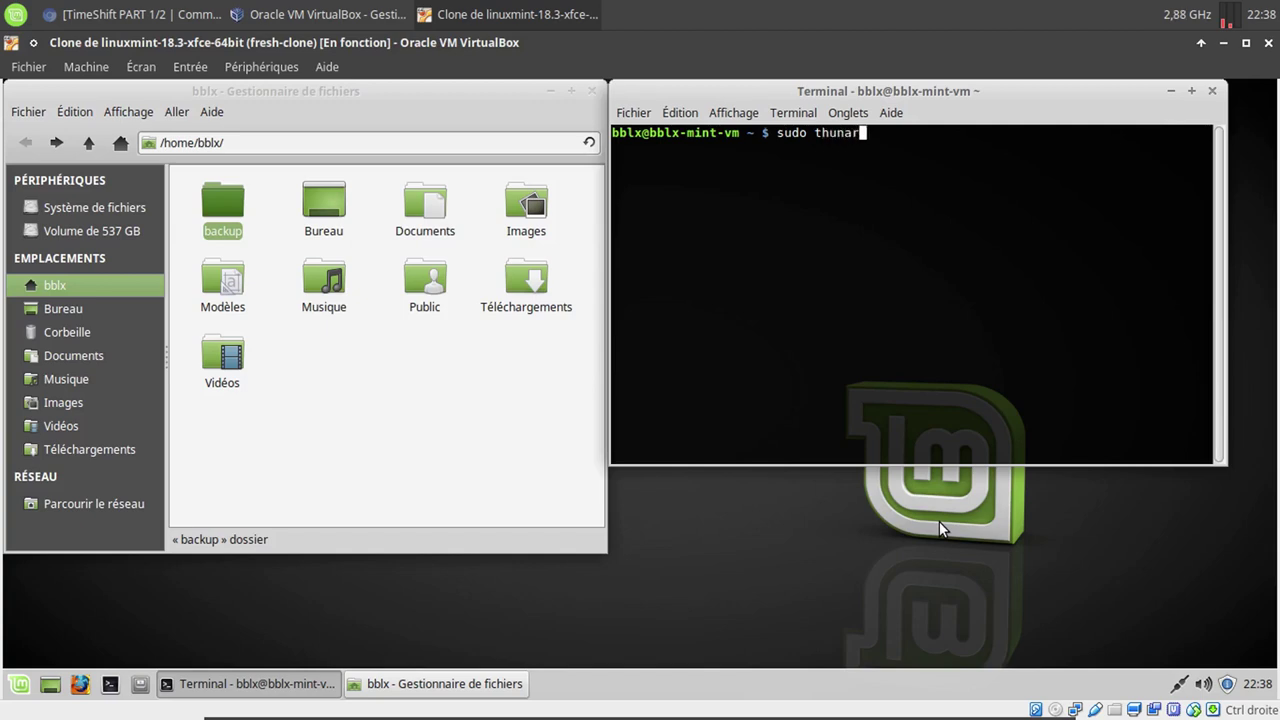
{"action": "key", "text": "Return"}
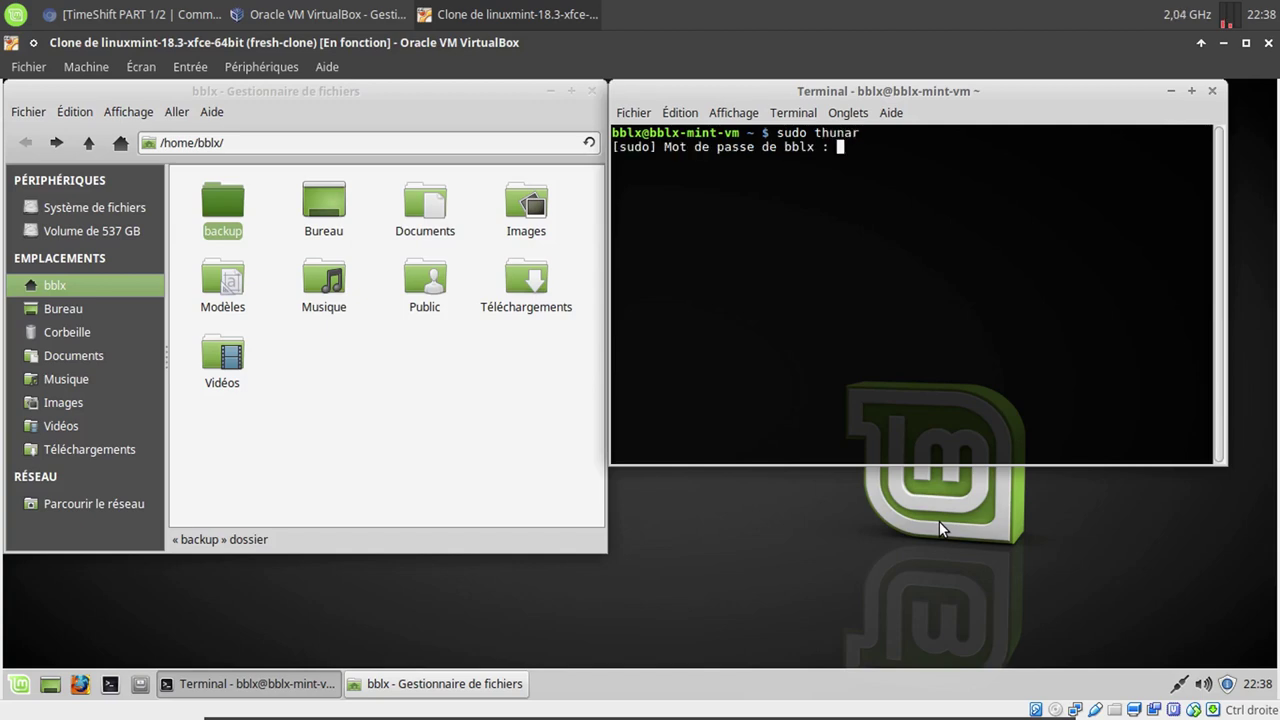
{"action": "key", "text": "Return"}
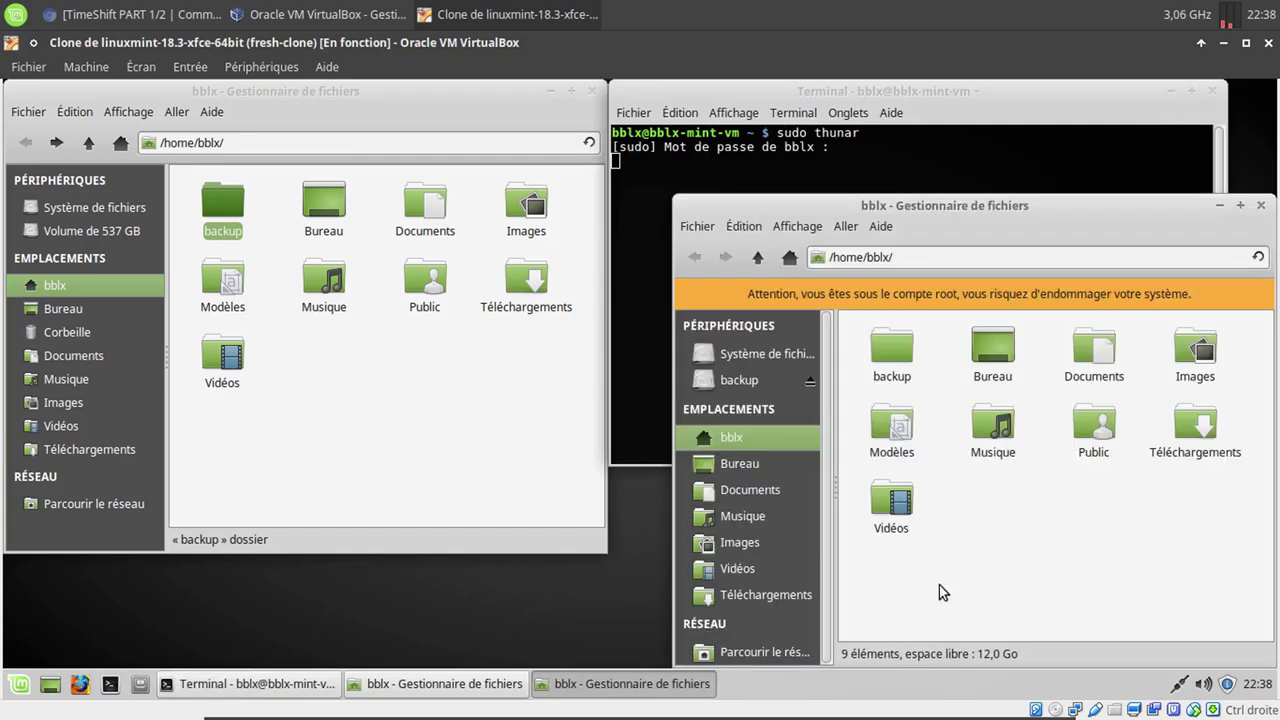
- Set the backup folder's group to bblx, apply the change recursively, and grant that group write access
{"action": "right_click", "coordinate": [896, 347]}
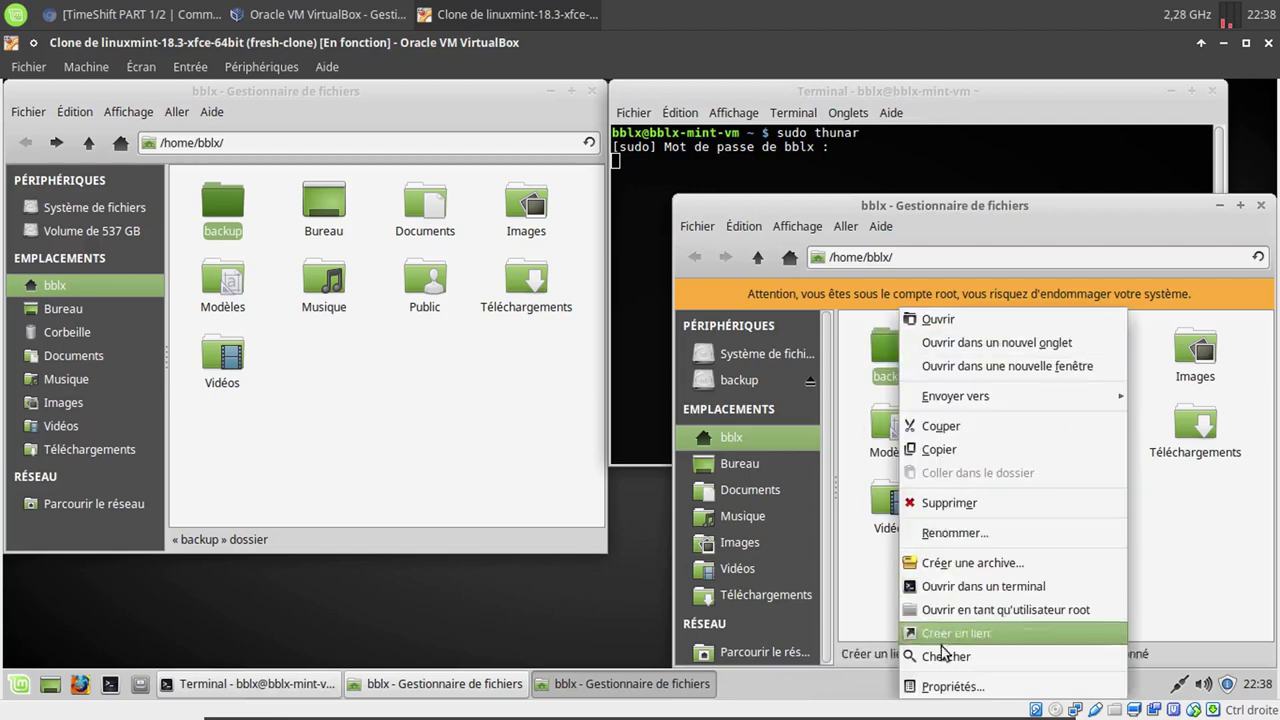
{"action": "left_click", "coordinate": [954, 690]}
{"action": "left_click", "coordinate": [914, 174]}
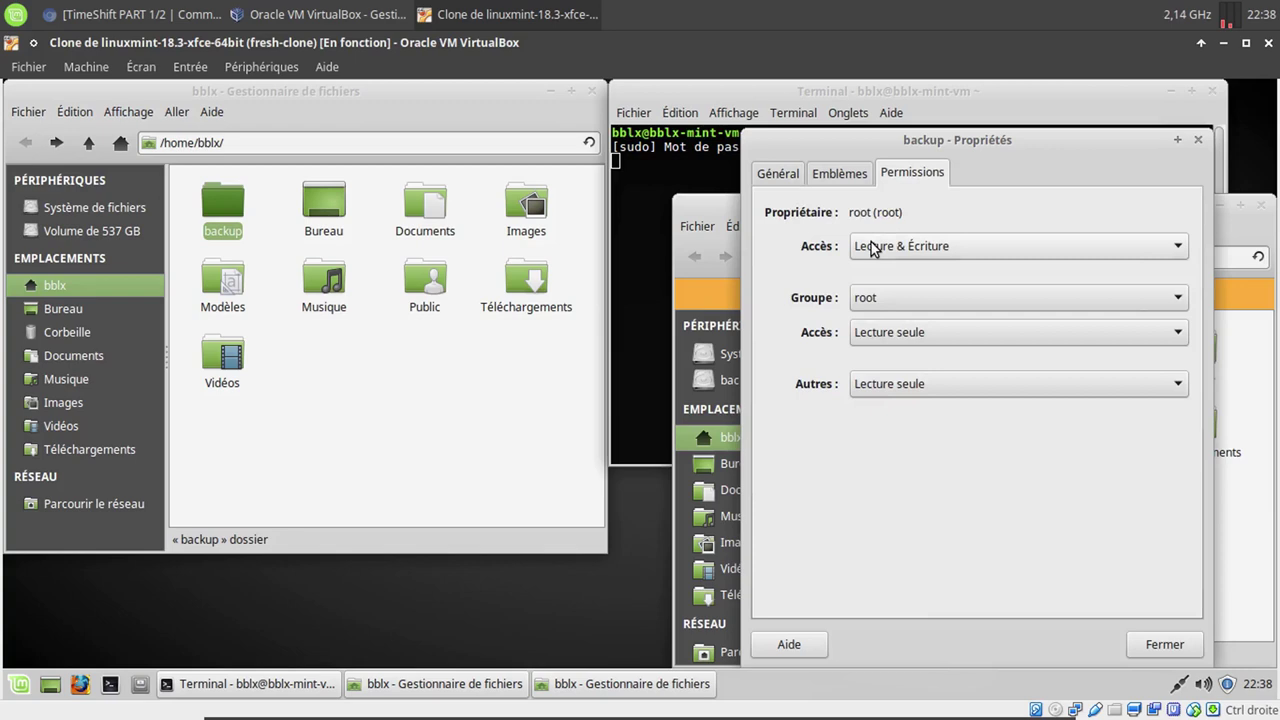
{"action": "left_click", "coordinate": [882, 297]}
{"action": "left_click", "coordinate": [902, 398]}
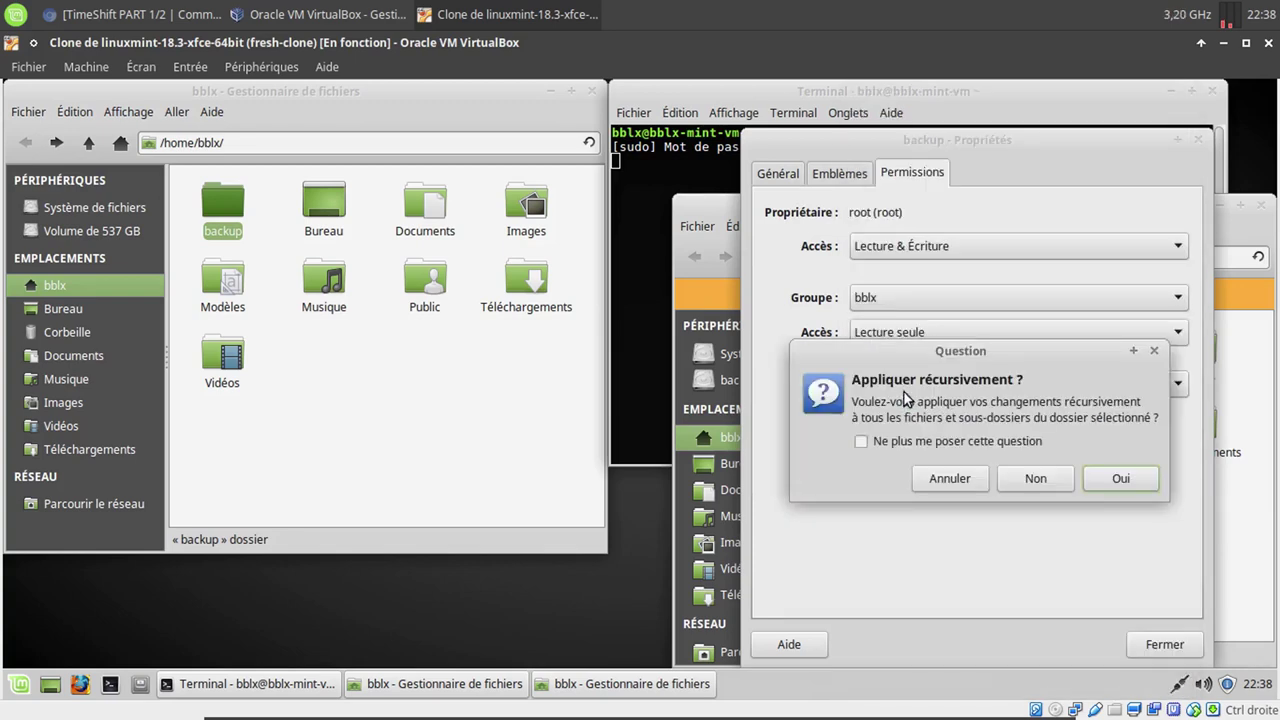
{"action": "left_click", "coordinate": [1120, 478]}
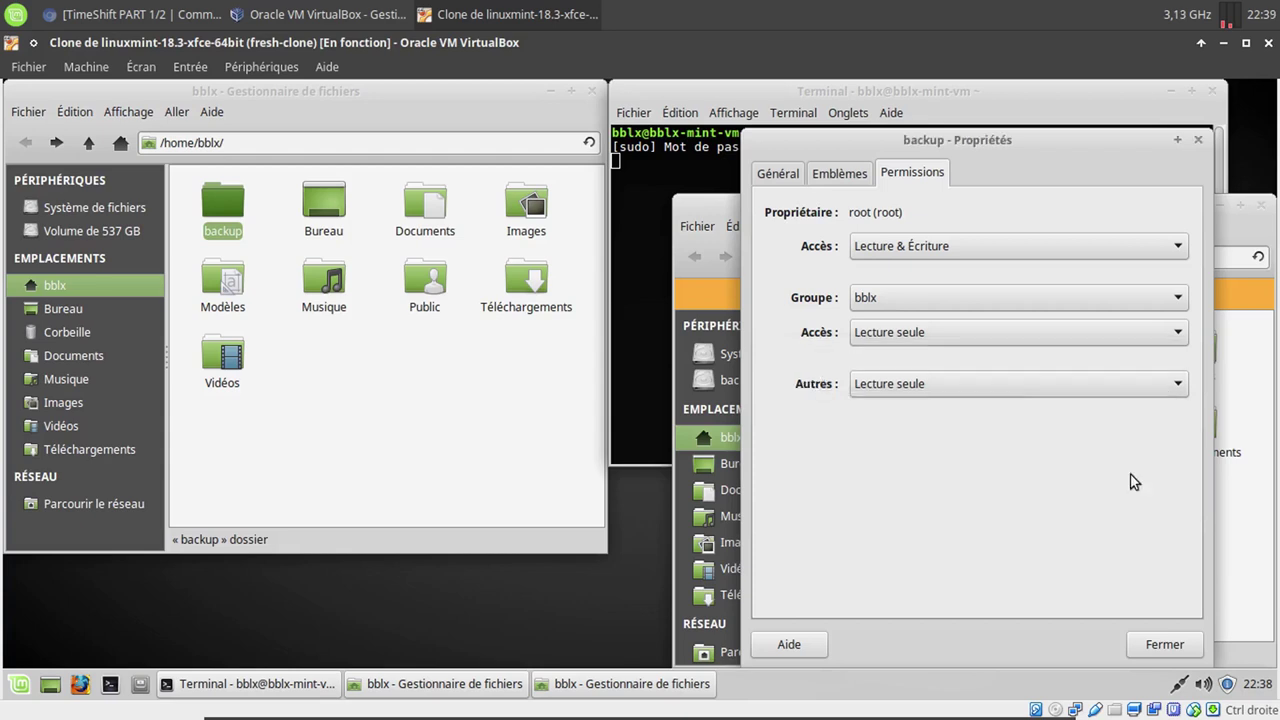
{"action": "left_click", "coordinate": [915, 336]}
{"action": "left_click", "coordinate": [927, 356]}
{"action": "left_click", "coordinate": [1188, 640]}
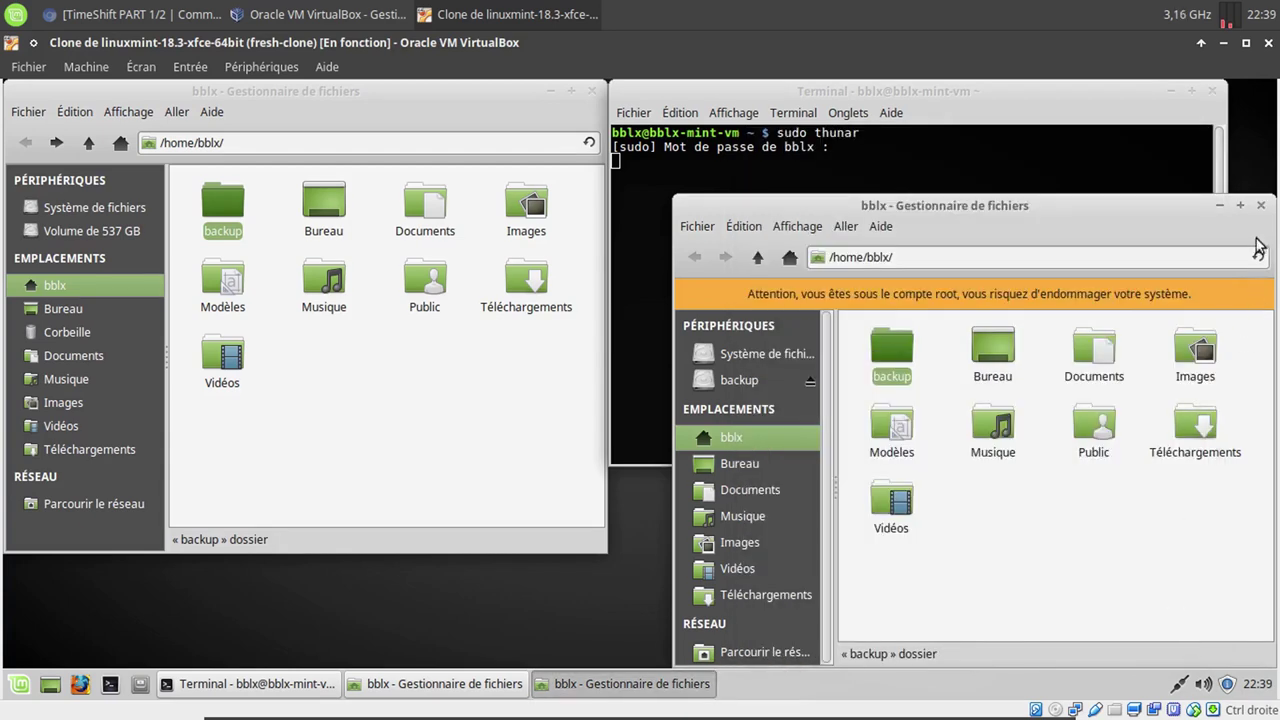
- Close the root file manager, the terminal and the remaining file manager window
{"action": "left_click", "coordinate": [1261, 205]}
{"action": "left_click", "coordinate": [1211, 91]}
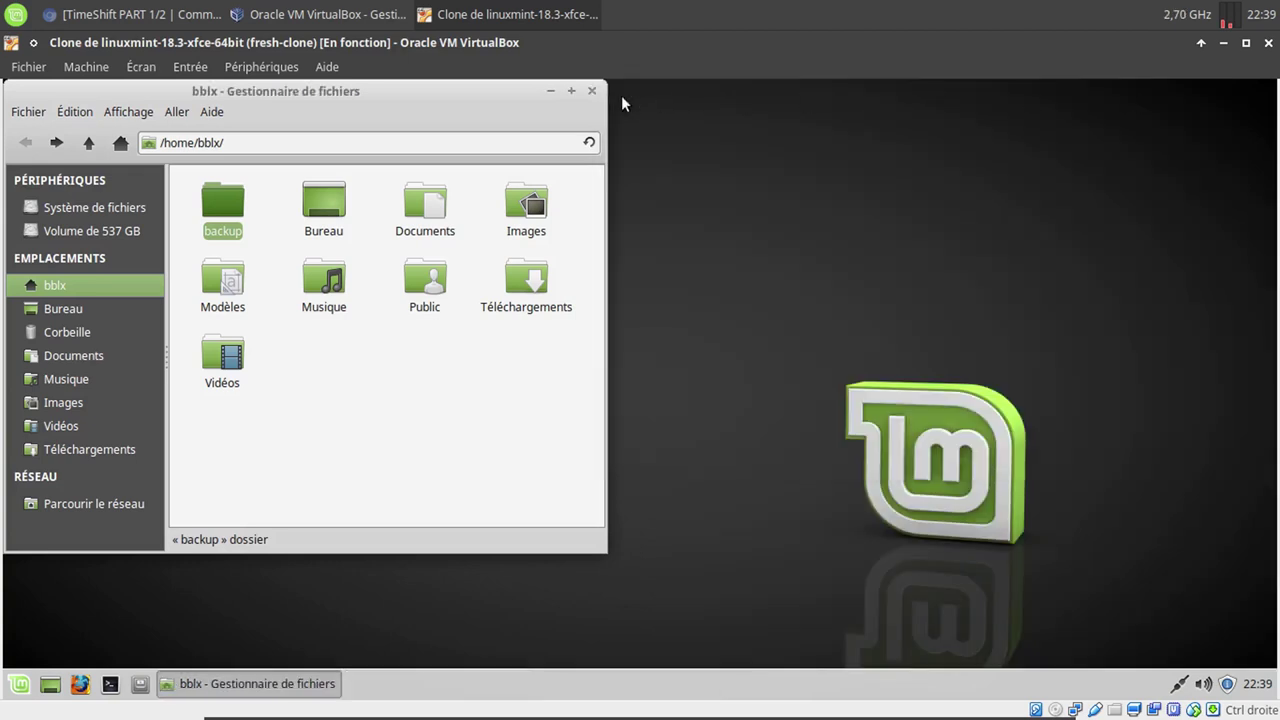
{"action": "left_click", "coordinate": [591, 92]}
- Test write access in /home/bblx/backup by creating the folder "Nouveau dossier" and deleting it permanently, closing the file manager at the end
{"action": "left_click", "coordinate": [140, 684]}
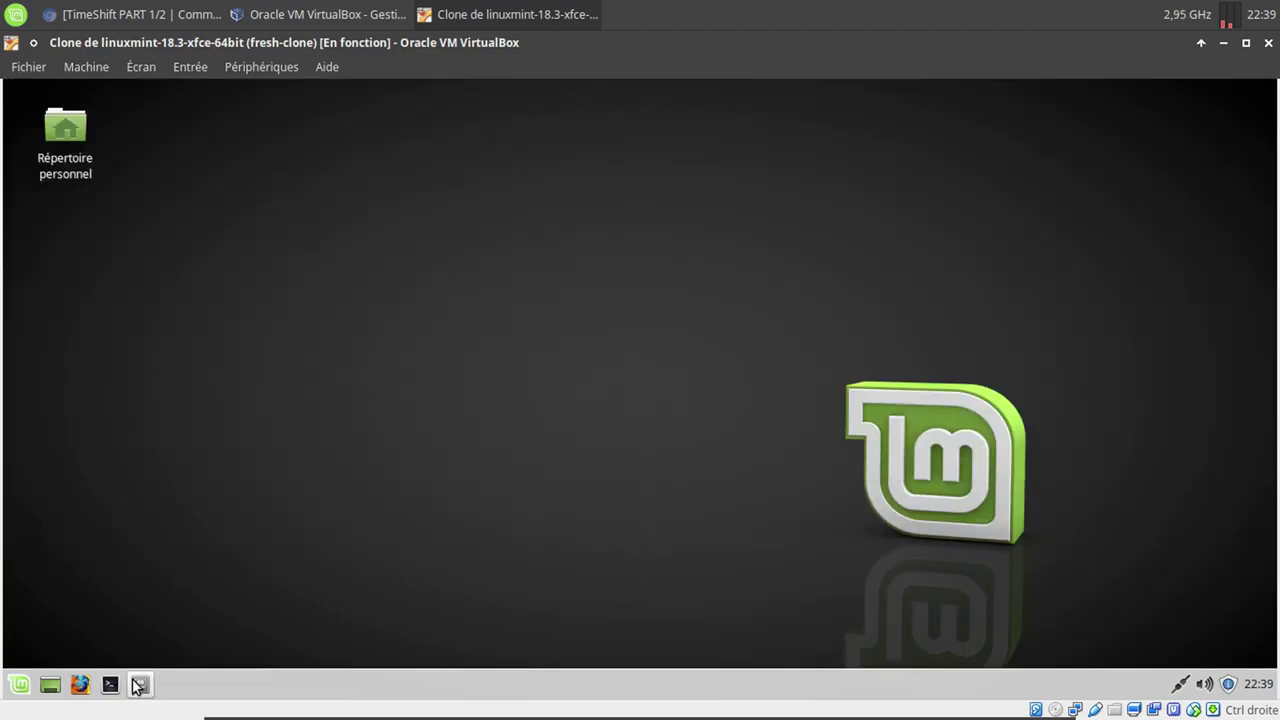
{"action": "double_click", "coordinate": [220, 208]}
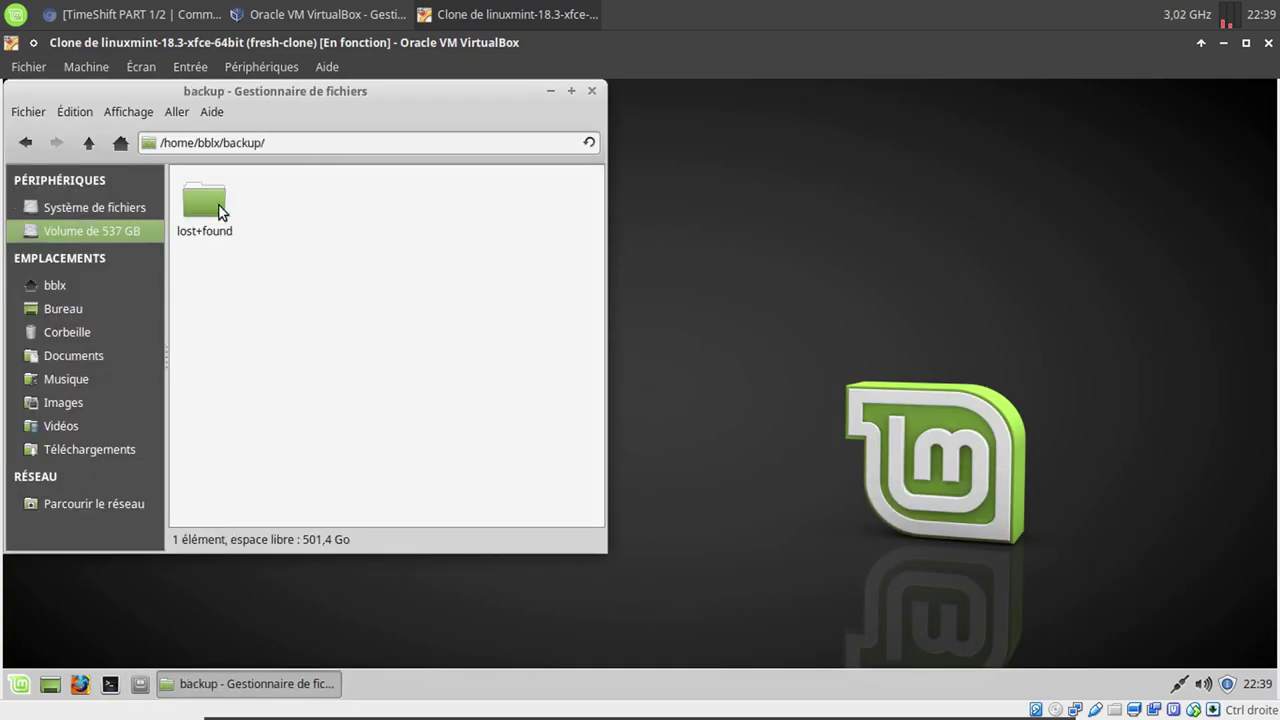
{"action": "right_click", "coordinate": [240, 278]}
{"action": "left_click", "coordinate": [276, 283]}
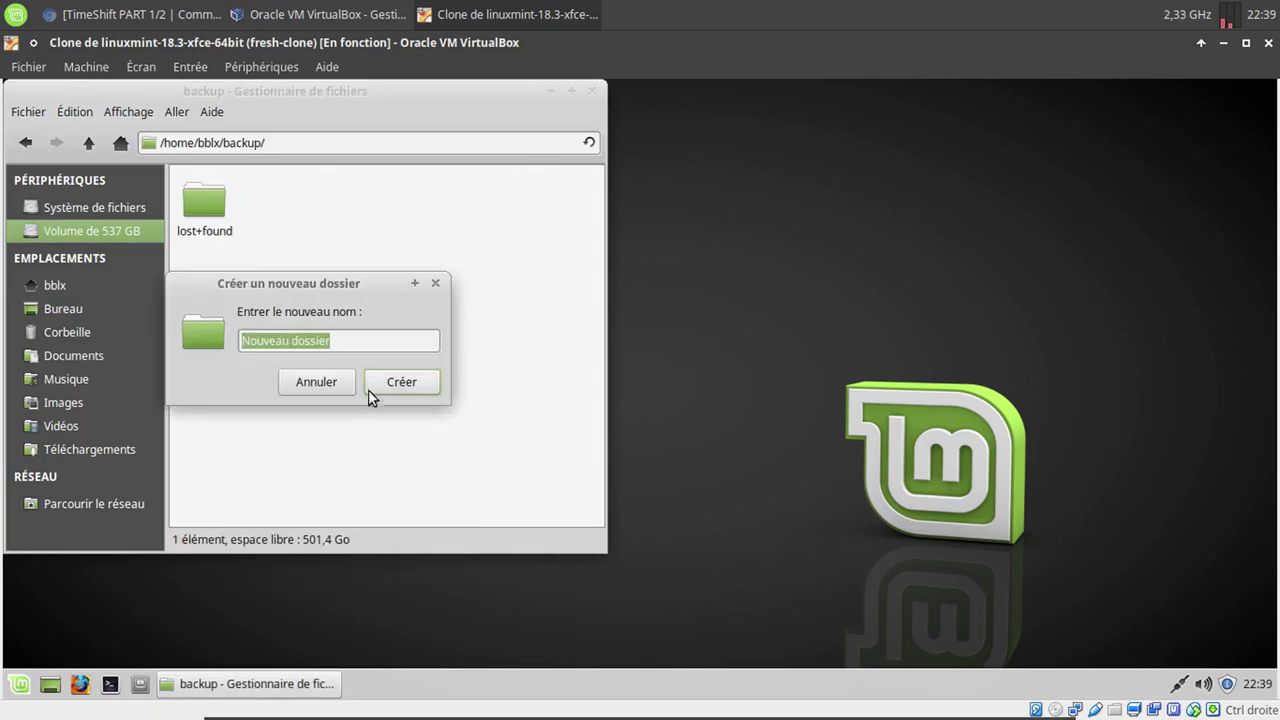
{"action": "left_click", "coordinate": [372, 392]}
{"action": "right_click", "coordinate": [312, 206]}
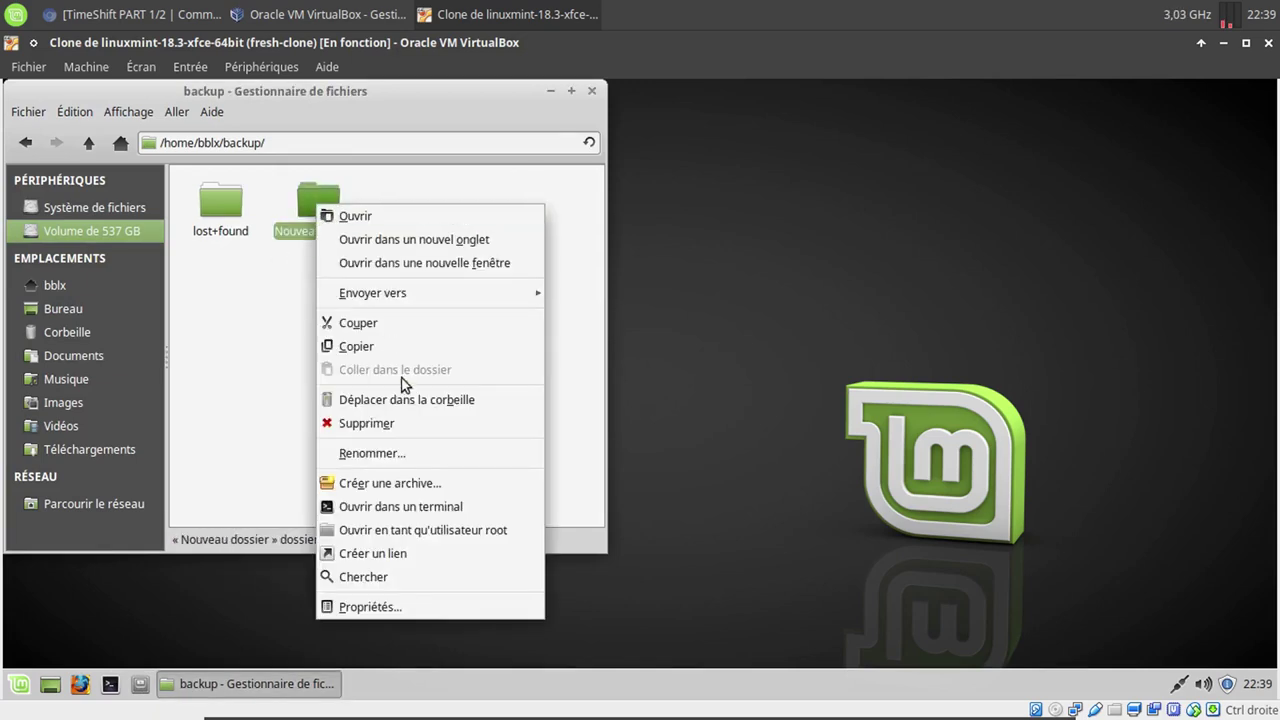
{"action": "left_click", "coordinate": [404, 420]}
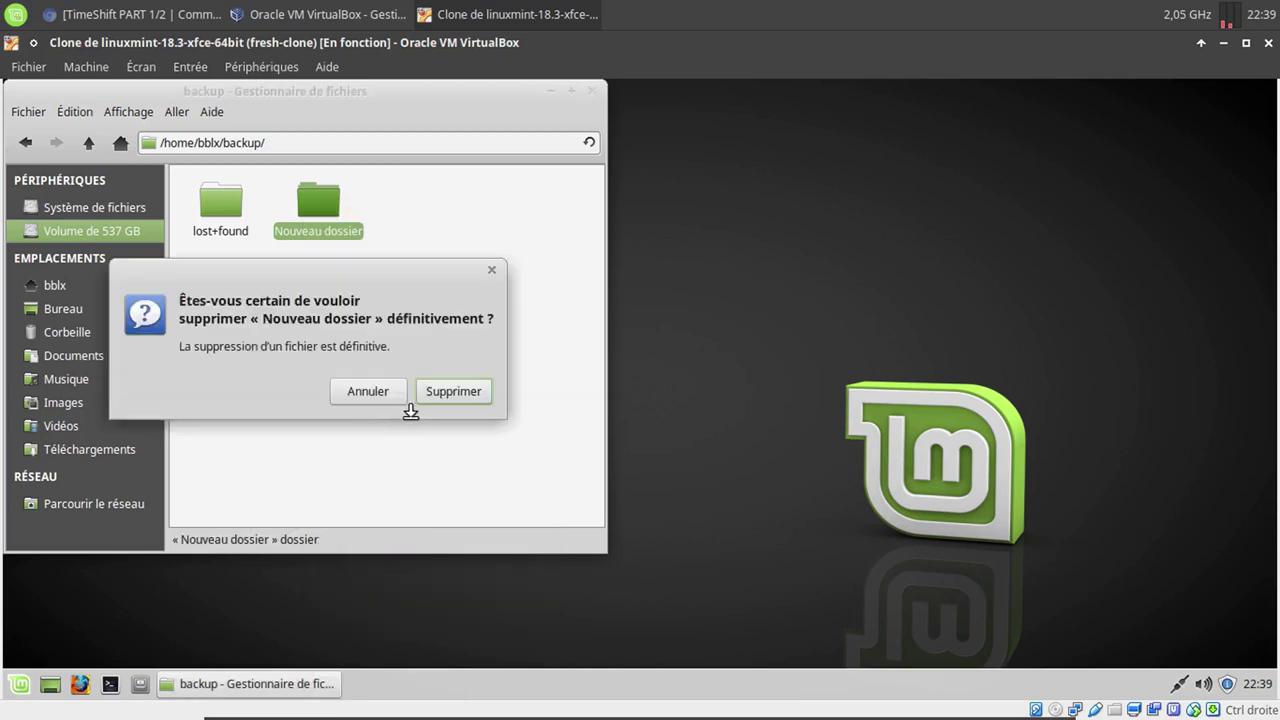
{"action": "left_click", "coordinate": [448, 394]}
{"action": "left_click", "coordinate": [591, 90]}
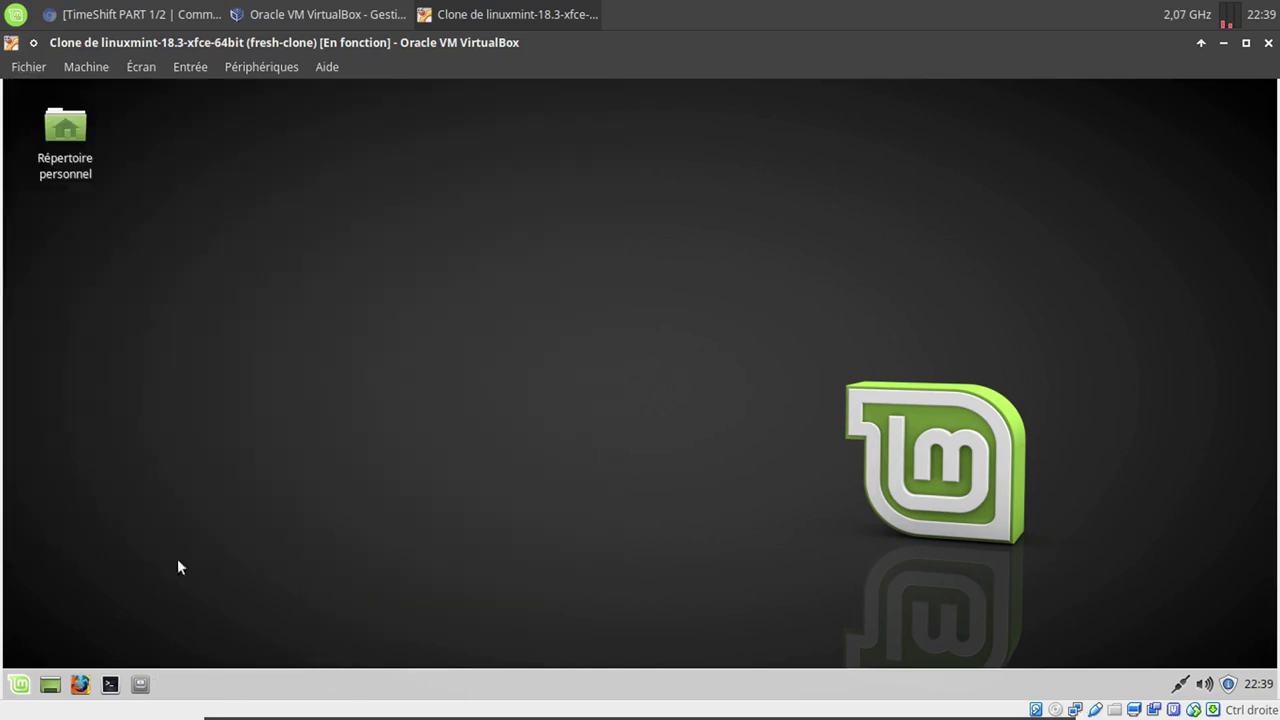
- Find Timeshift by searching the installed applications for "time", launch it and authenticate with the account password
{"action": "left_click", "coordinate": [19, 684]}
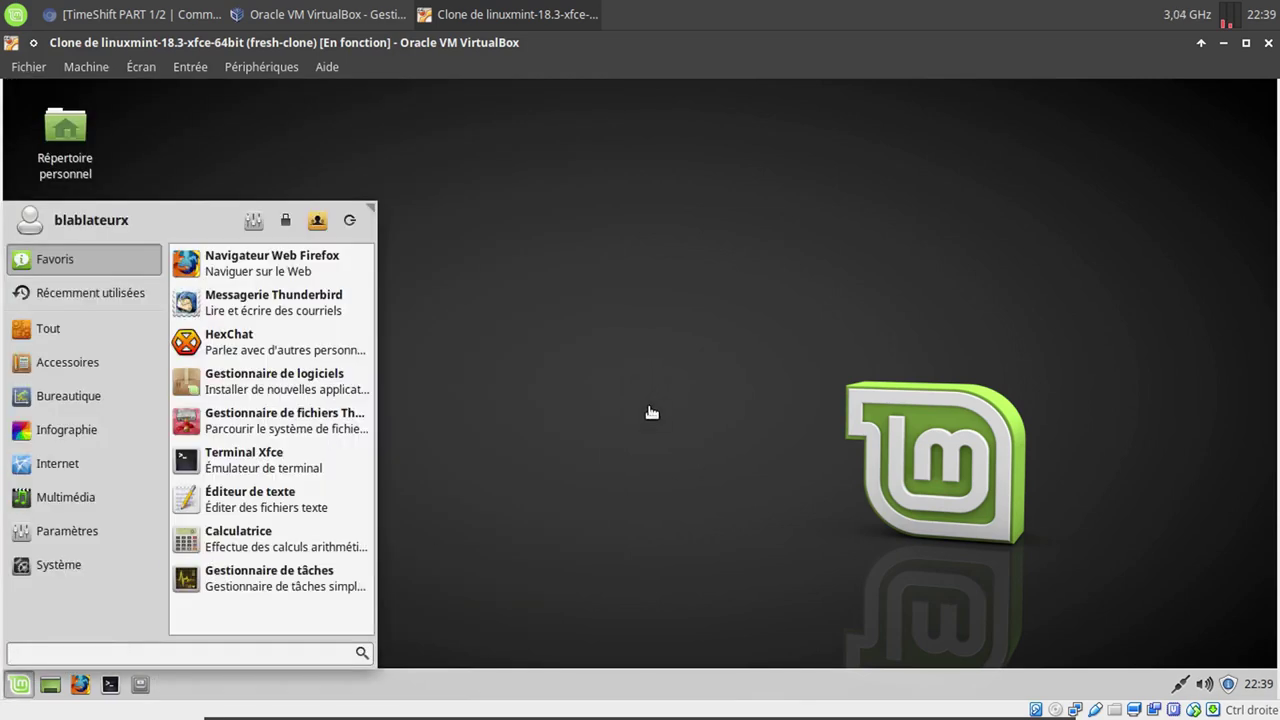
{"action": "type", "text": "time"}
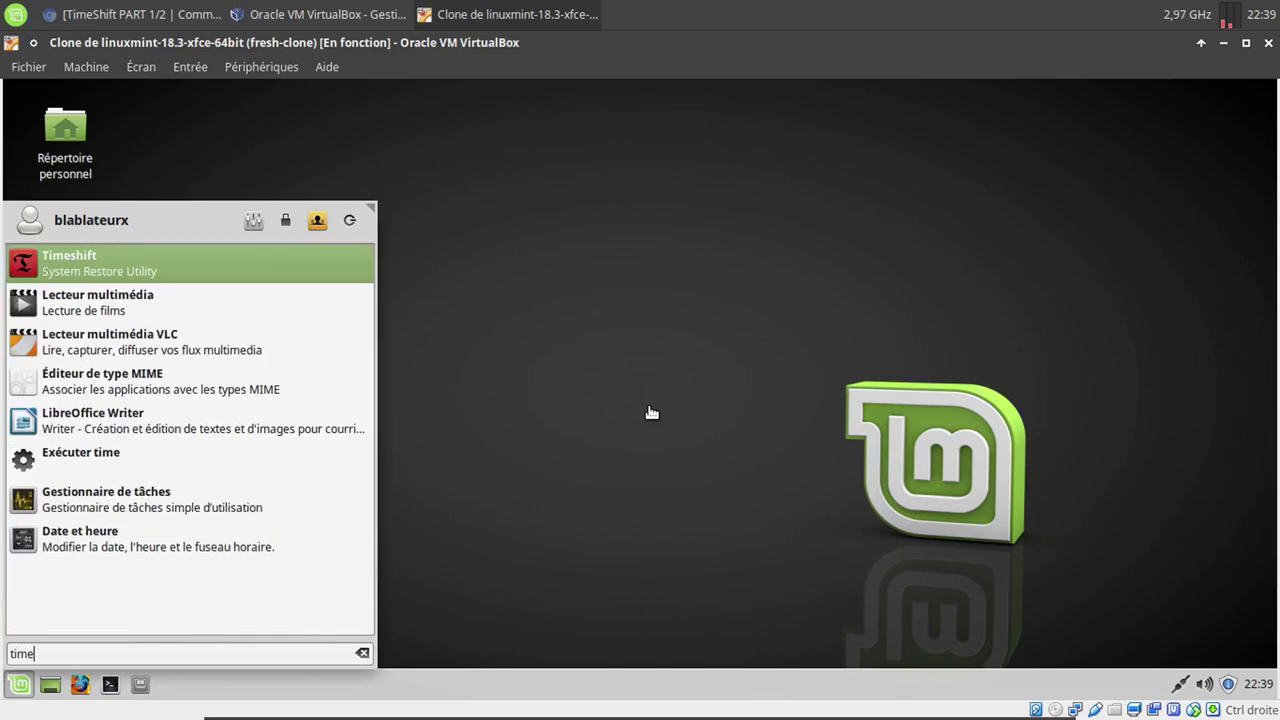
{"action": "left_click", "coordinate": [290, 274]}
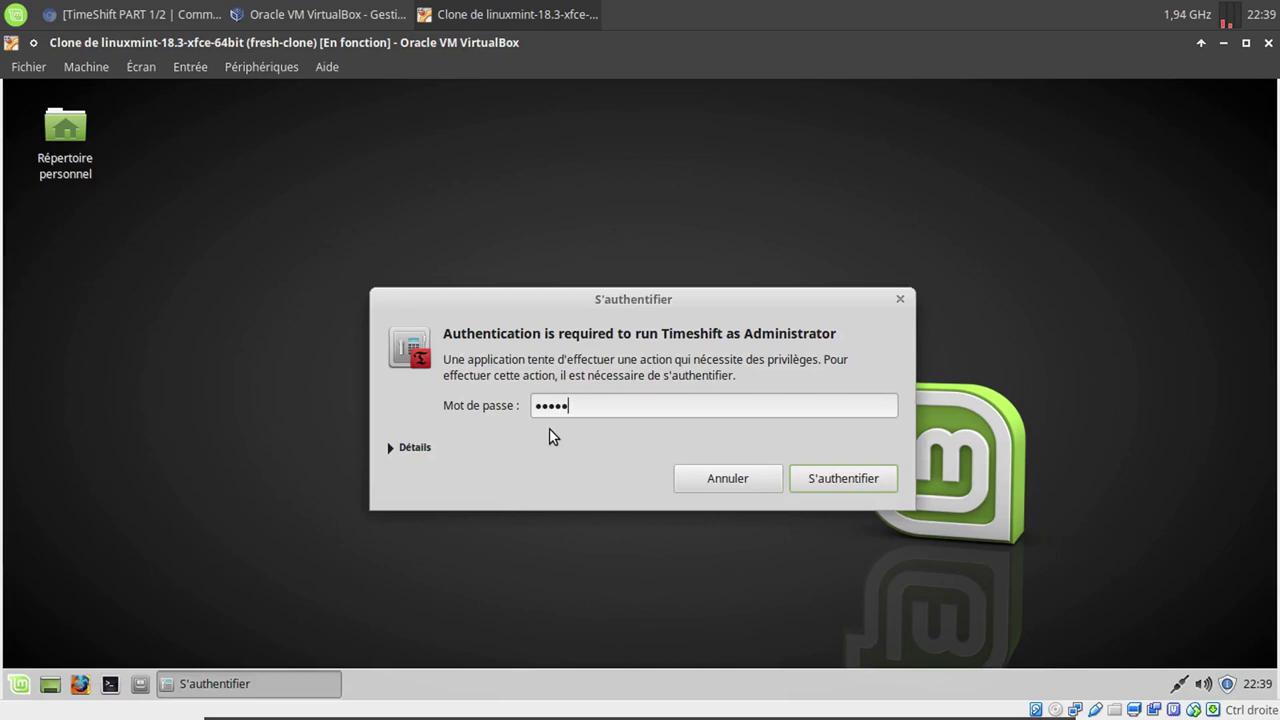
{"action": "key", "text": "Return"}
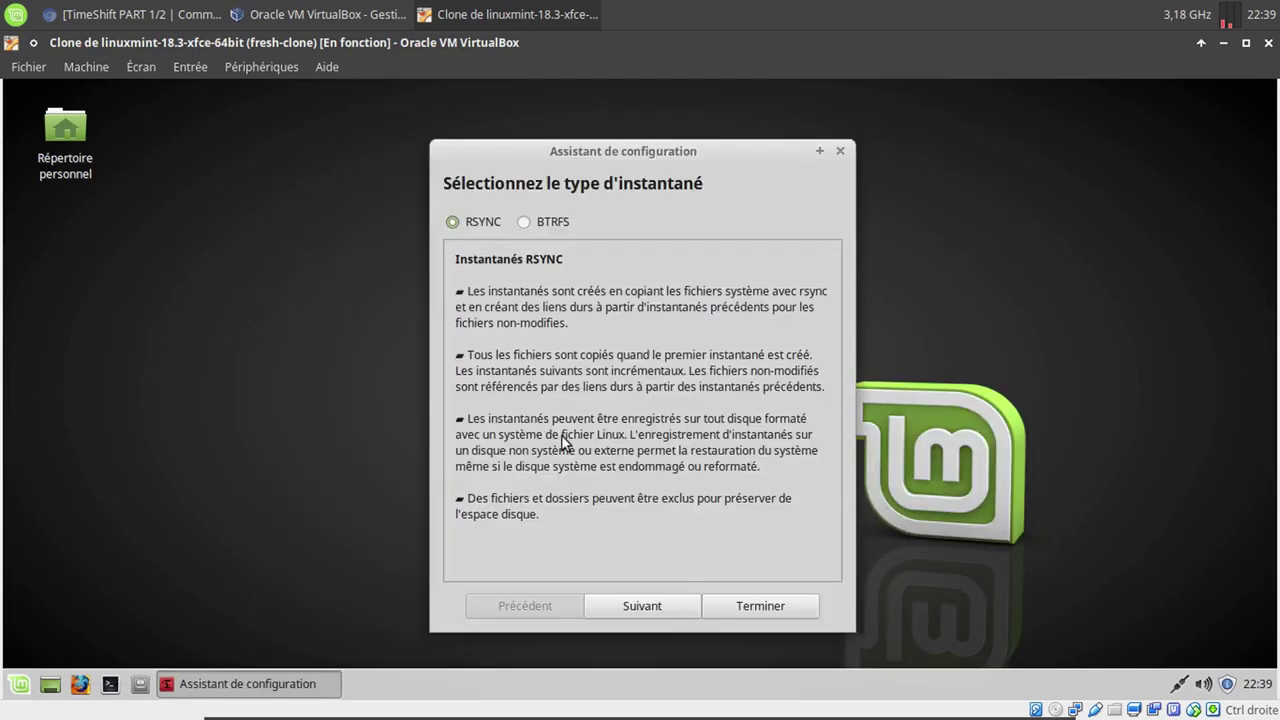
- Complete the setup assistant with RSYNC snapshots stored on sdb1 and a daily schedule keeping 5
{"action": "left_click", "coordinate": [666, 605]}
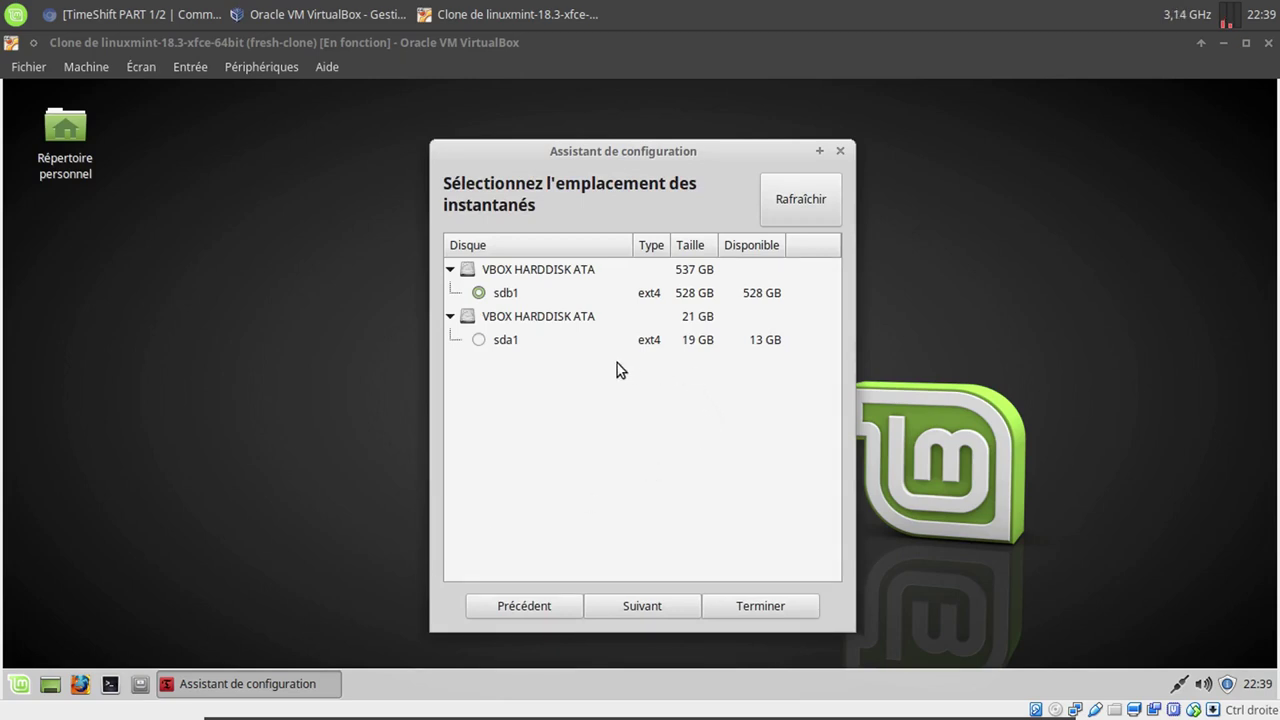
{"action": "left_click", "coordinate": [661, 600]}
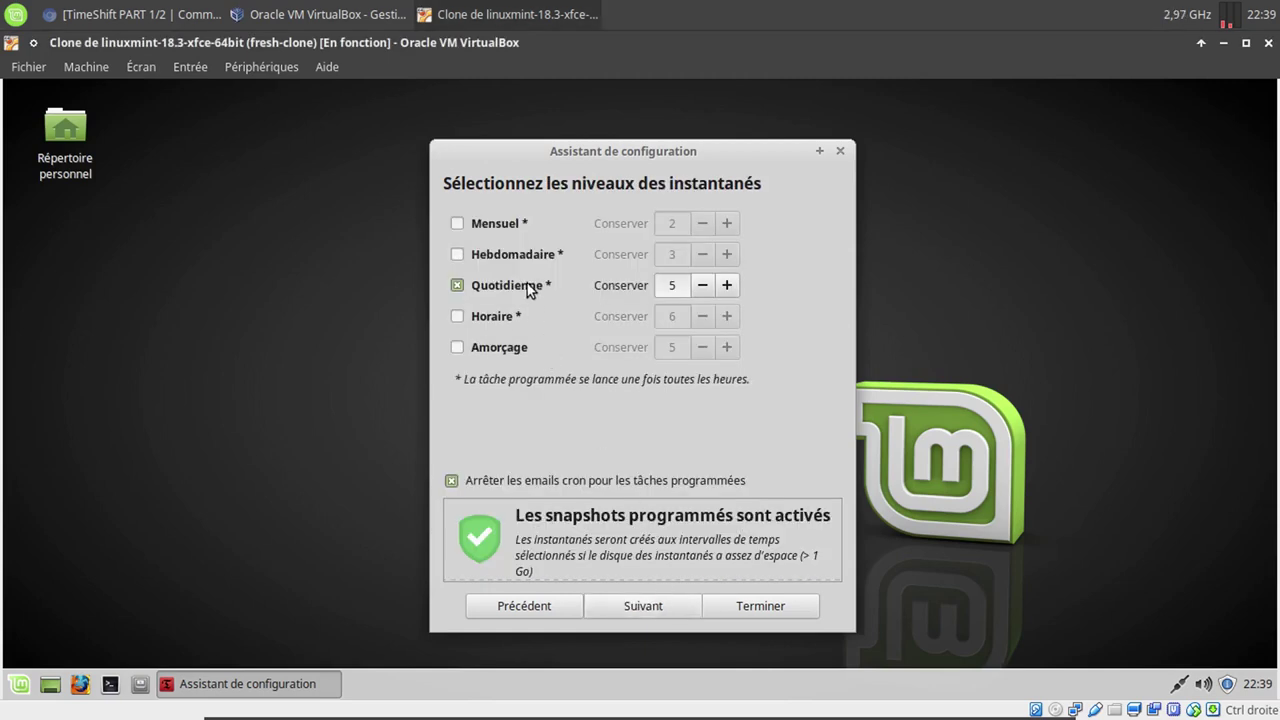
{"action": "left_click", "coordinate": [666, 602]}
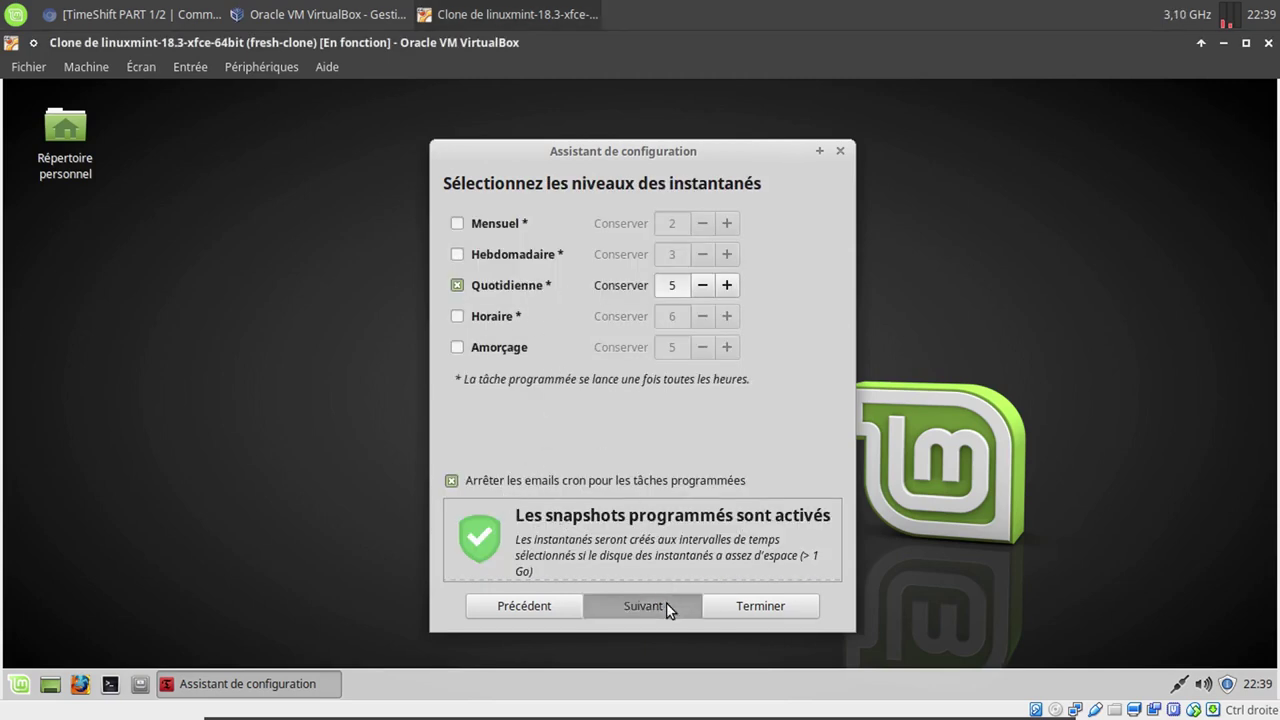
{"action": "left_click", "coordinate": [725, 609]}
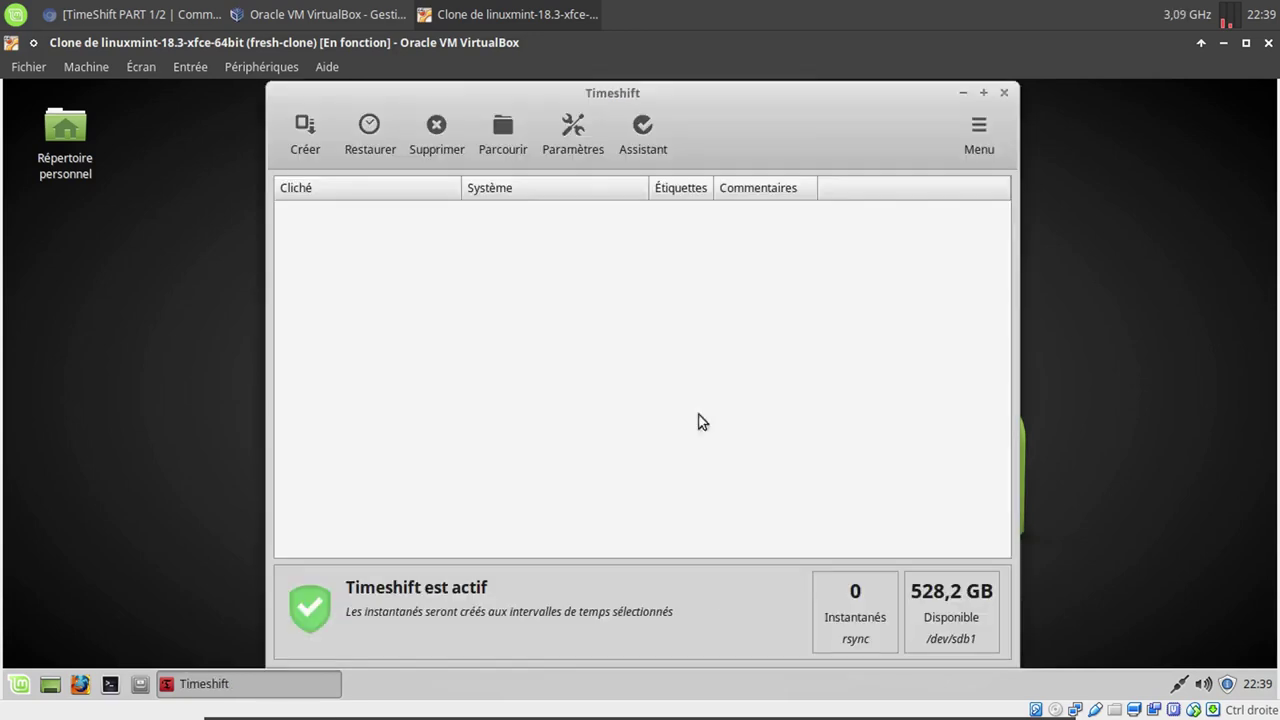
- In the Timeshift settings, include everything in root's home folder and only hidden items for bblx, checking the other setting categories too
{"action": "left_click", "coordinate": [591, 151]}
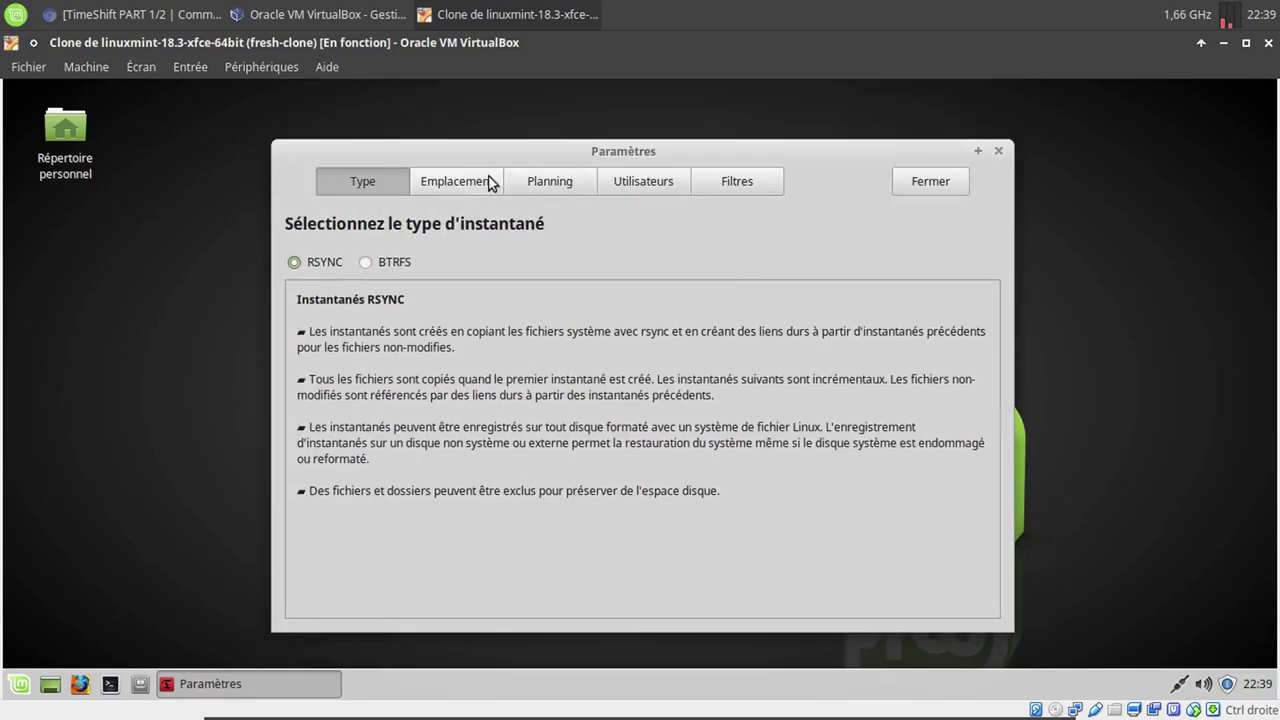
{"action": "left_click", "coordinate": [478, 181]}
{"action": "left_click", "coordinate": [577, 184]}
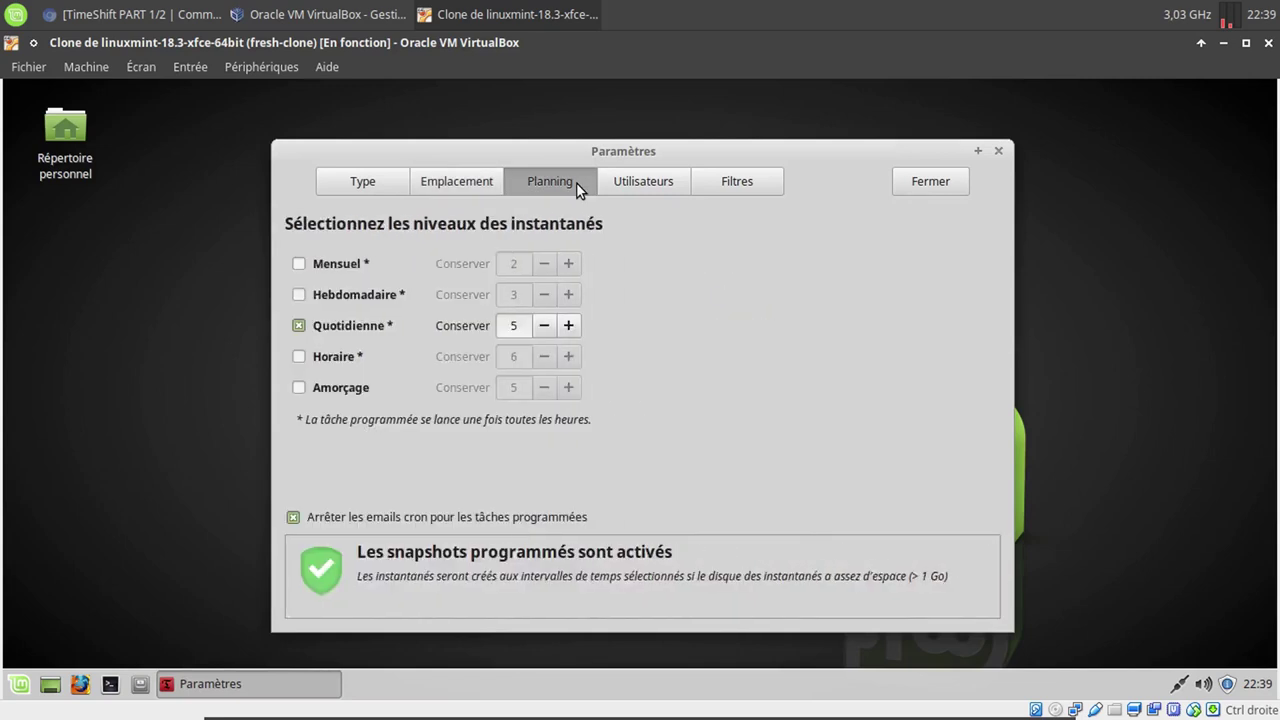
{"action": "left_click", "coordinate": [665, 183]}
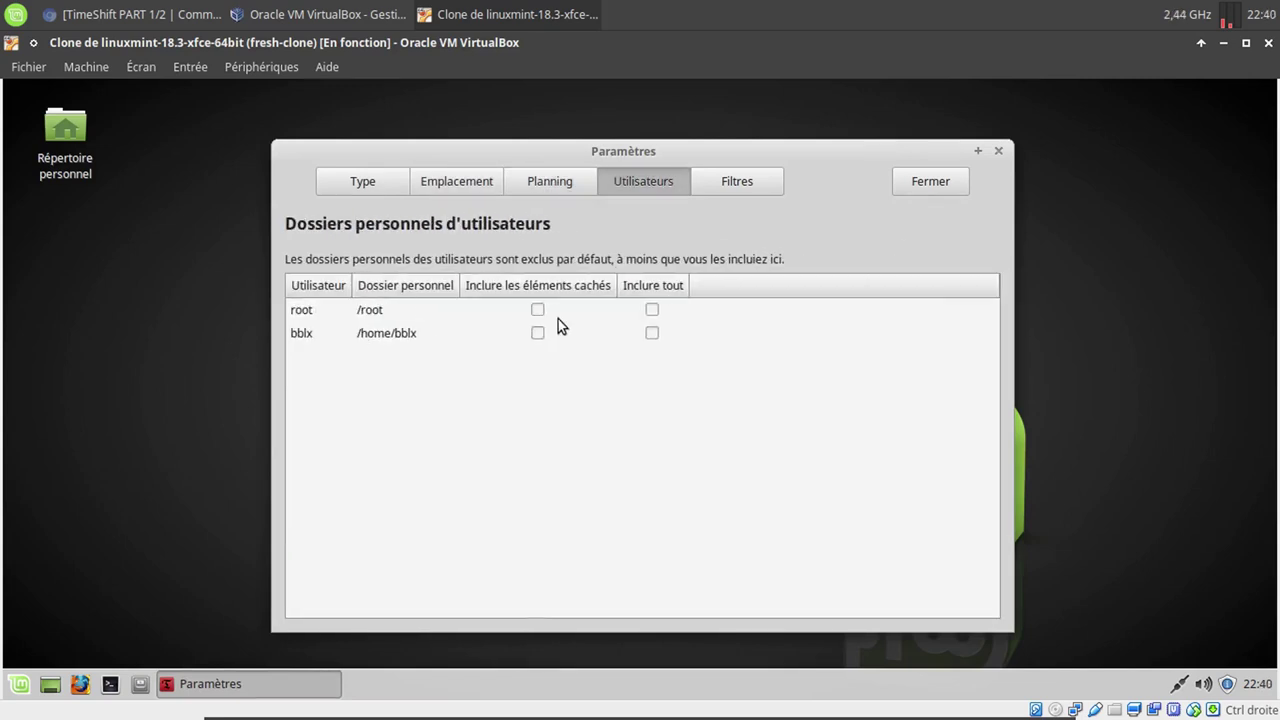
{"action": "left_click", "coordinate": [652, 309]}
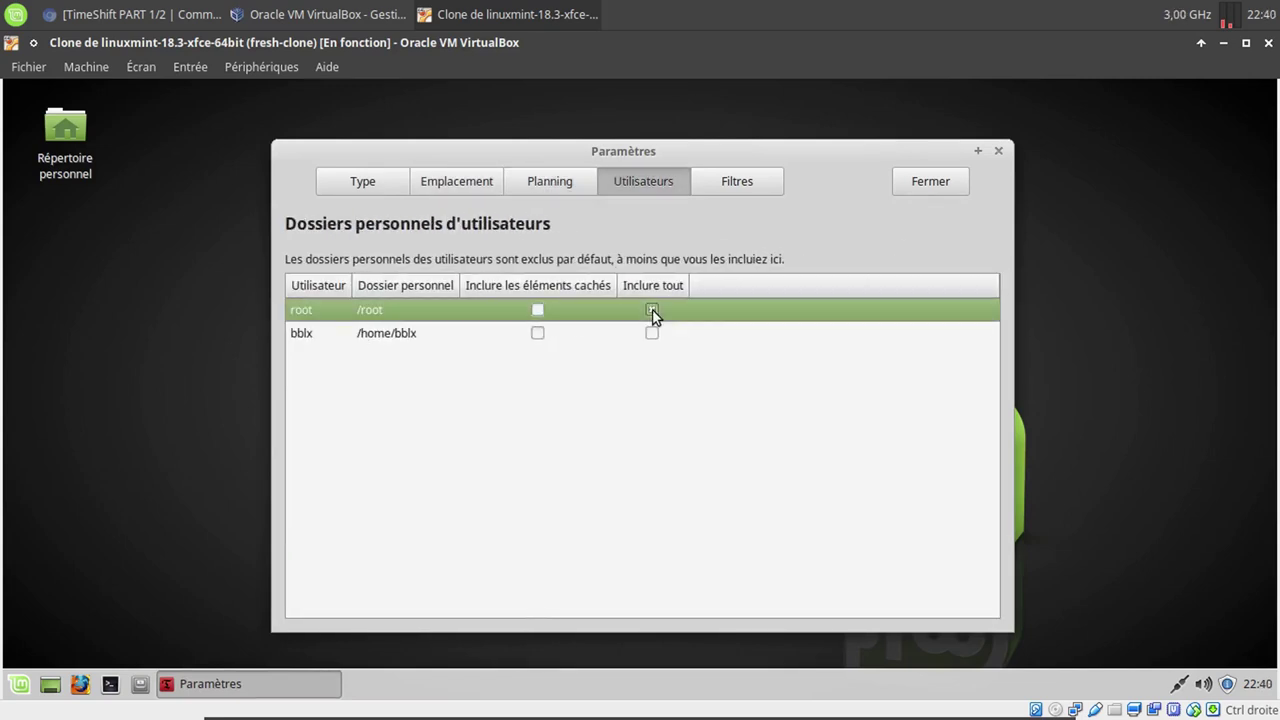
{"action": "left_click", "coordinate": [539, 334]}
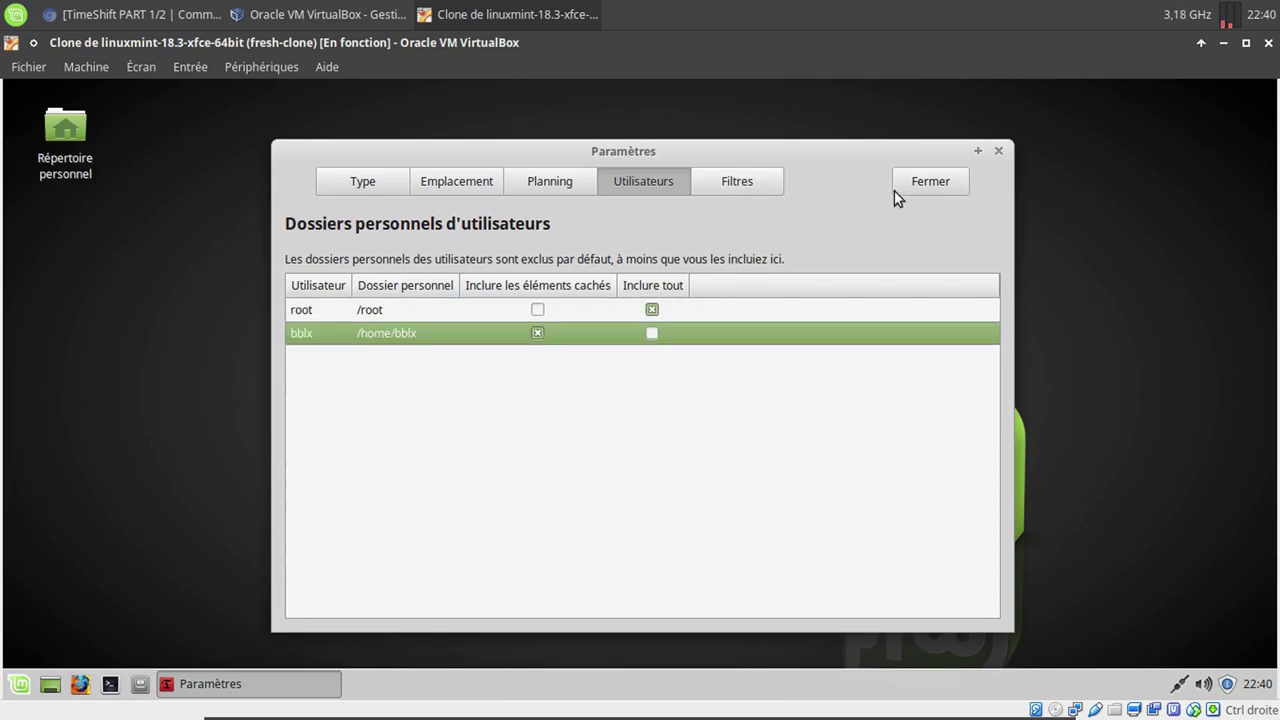
{"action": "left_click", "coordinate": [782, 177]}
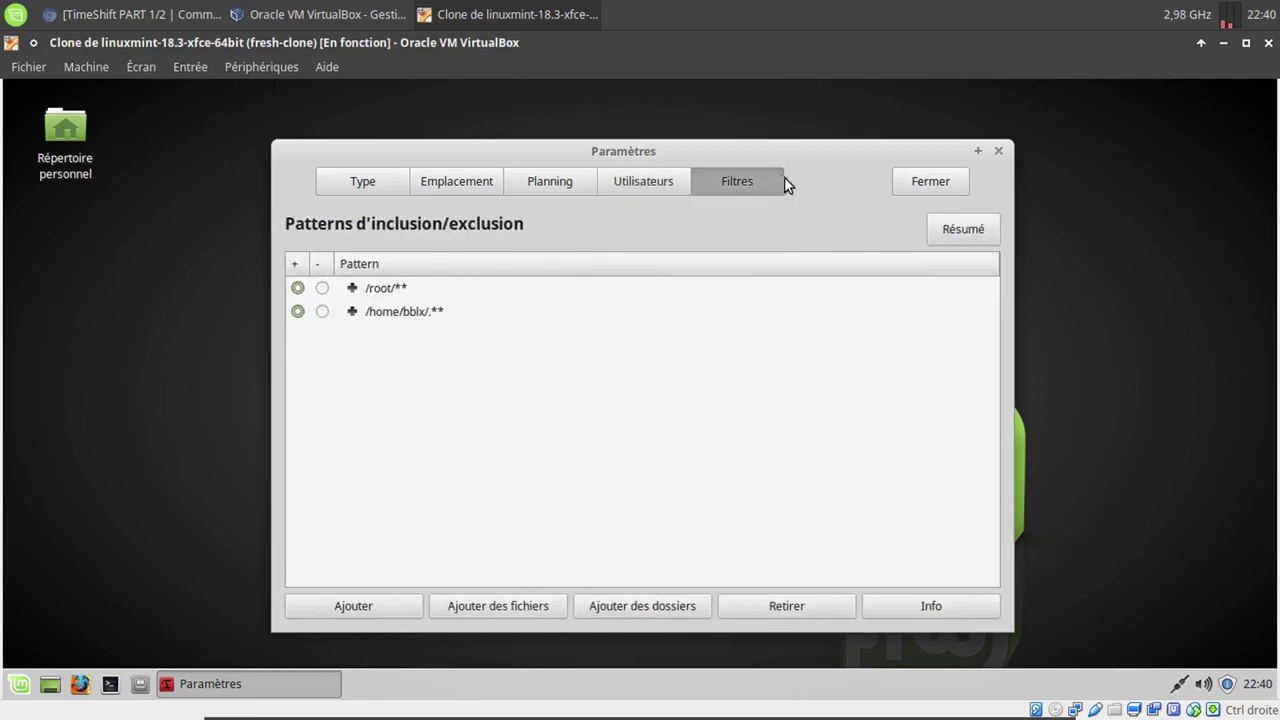
{"action": "left_click", "coordinate": [940, 186]}
- Create a first system snapshot and close Timeshift once it completes
{"action": "left_click", "coordinate": [300, 138]}
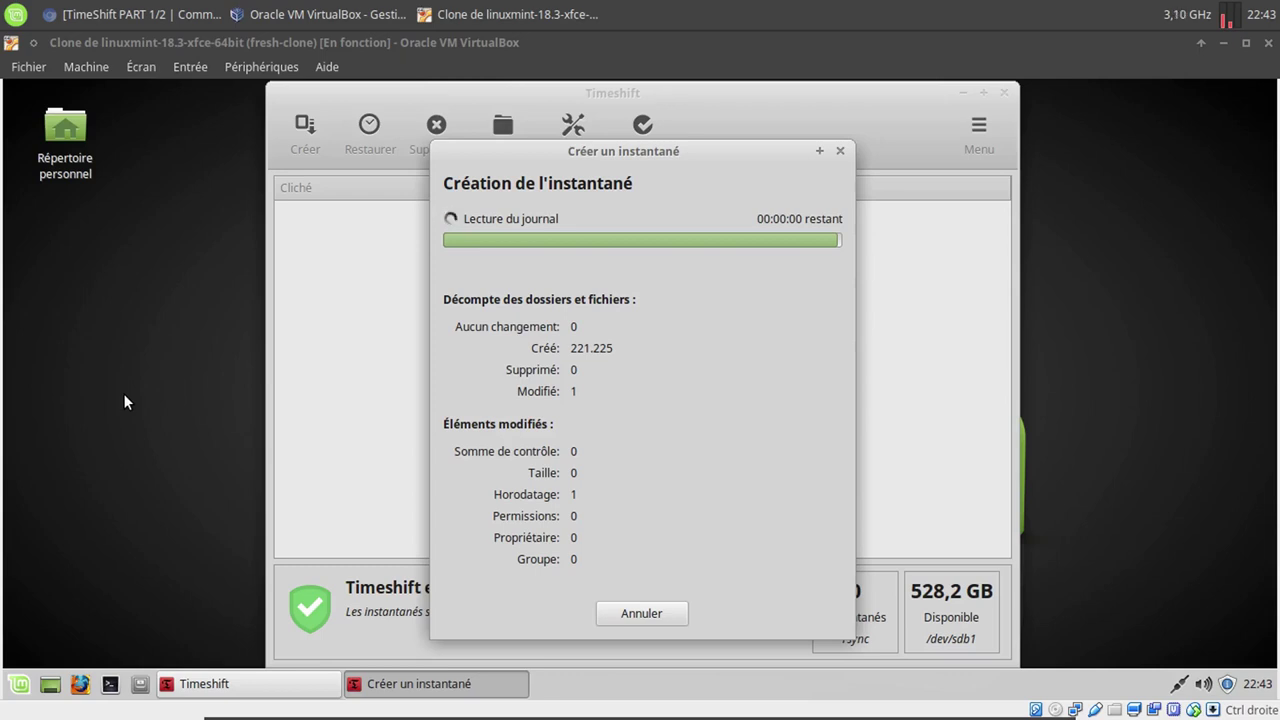
{"action": "left_click", "coordinate": [605, 610]}
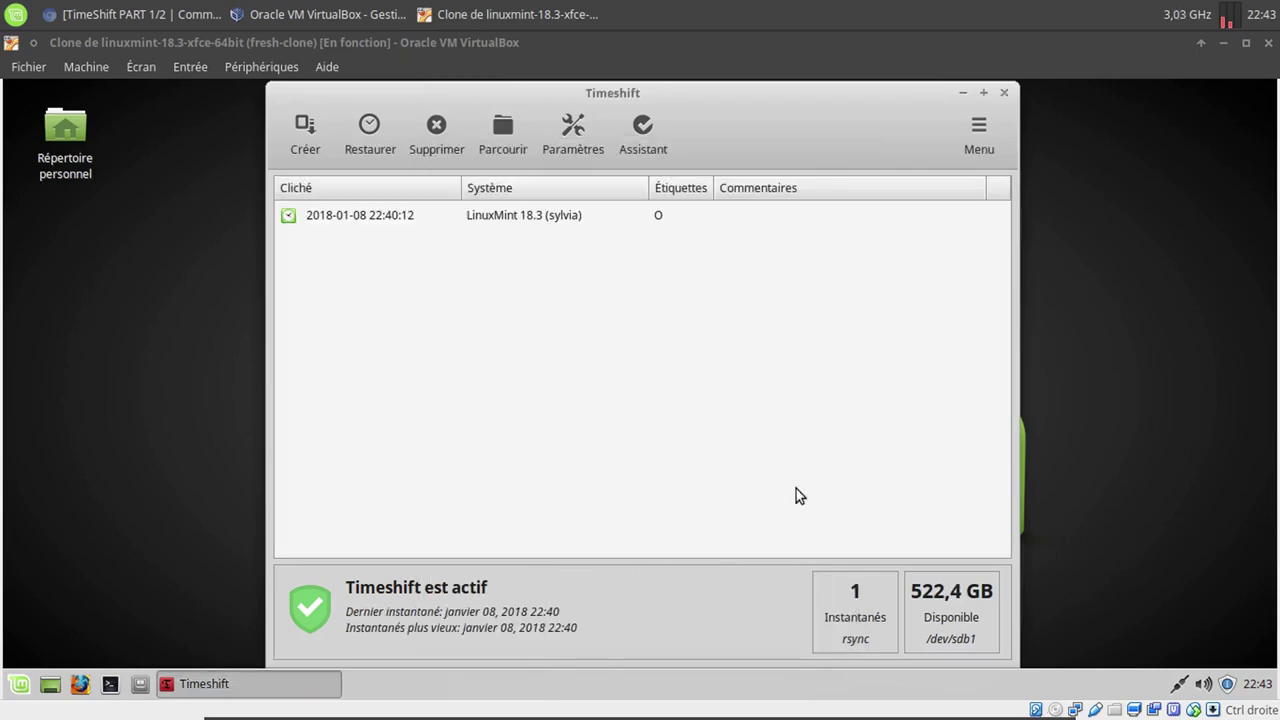
{"action": "left_click", "coordinate": [1006, 92]}
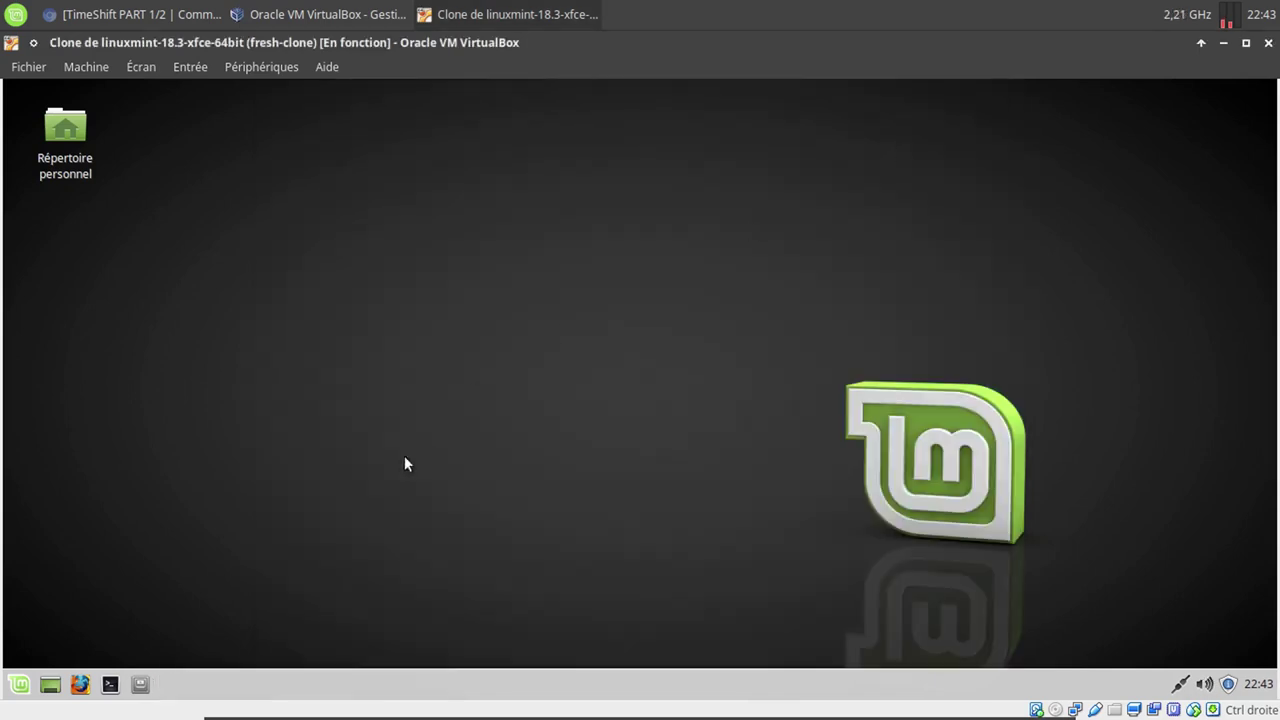
- Open a terminal and a file manager at the file system root, placing the terminal beside it with "sudo" started at the prompt
{"action": "left_click", "coordinate": [111, 684]}
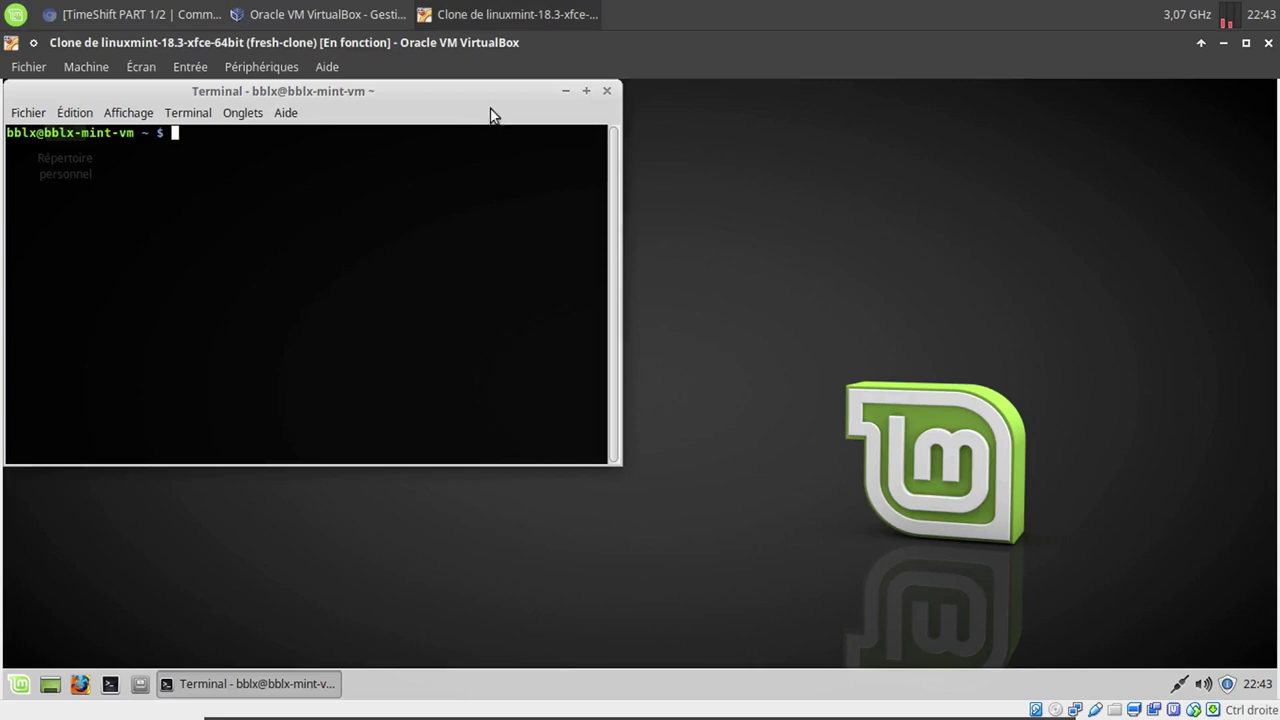
{"action": "left_click_drag", "start_coordinate": [494, 107], "coordinate": [637, 215]}
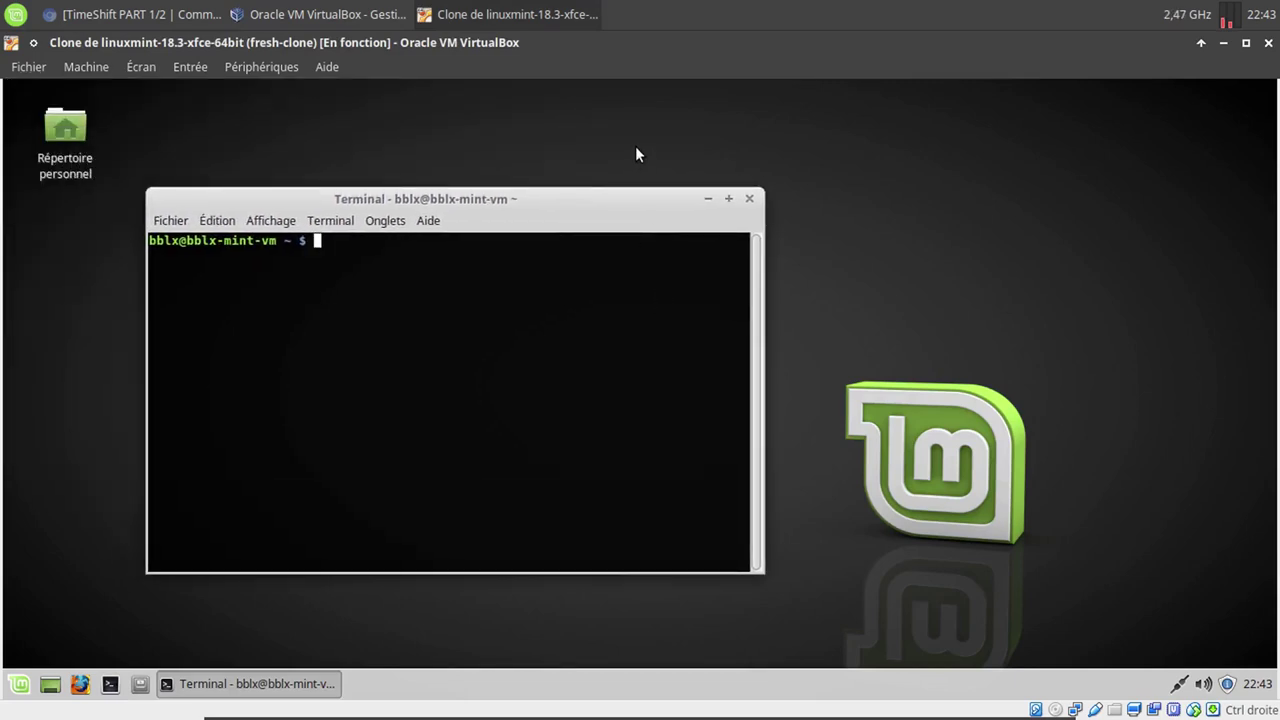
{"action": "type", "text": "sudo"}
{"action": "left_click", "coordinate": [141, 684]}
{"action": "left_click", "coordinate": [800, 205]}
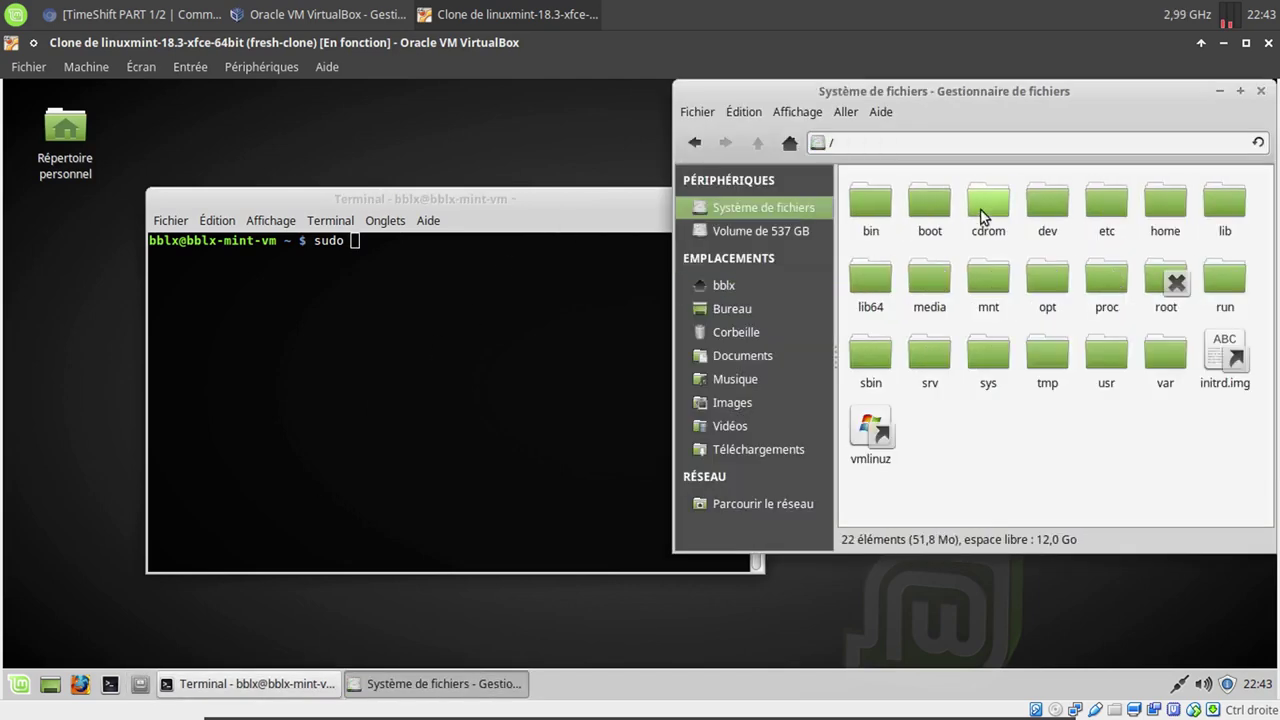
{"action": "left_click_drag", "start_coordinate": [557, 206], "coordinate": [444, 241]}
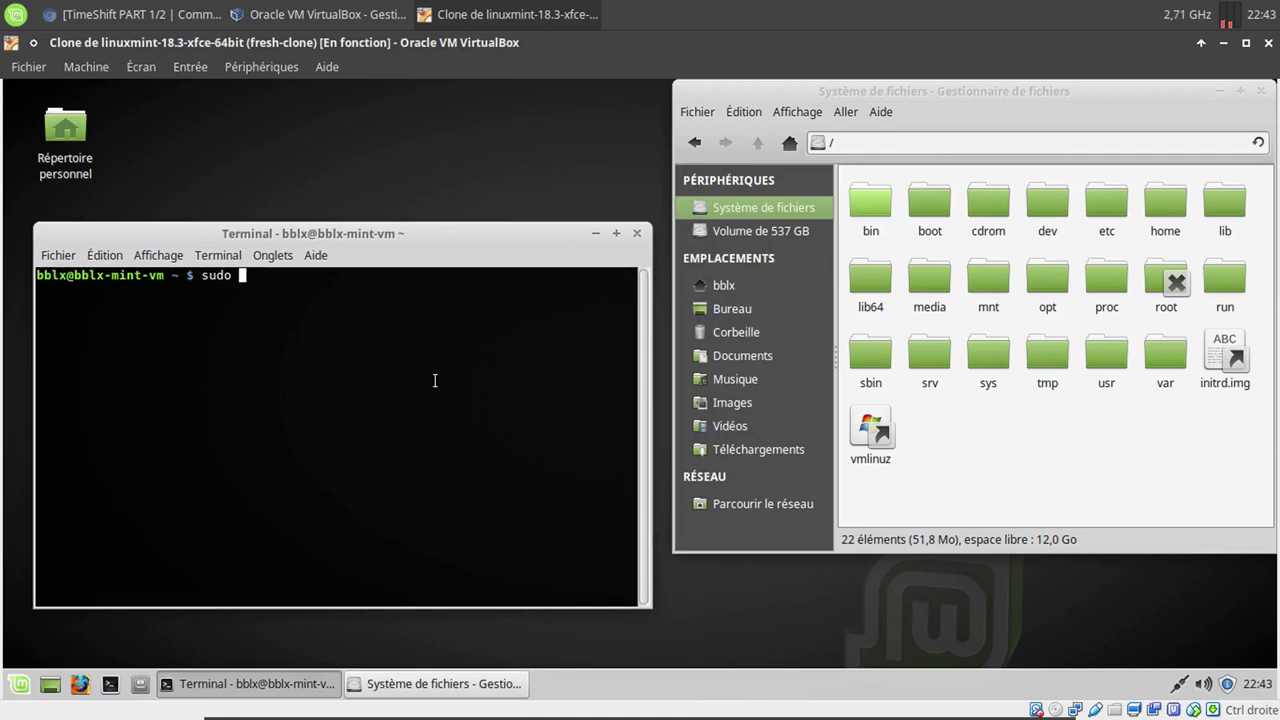
- Delete the boot directory with "sudo rm -r /boot", supplying the sudo password
{"action": "type", "text": "sudo rm -r /boot"}
{"action": "key", "text": "Return"}
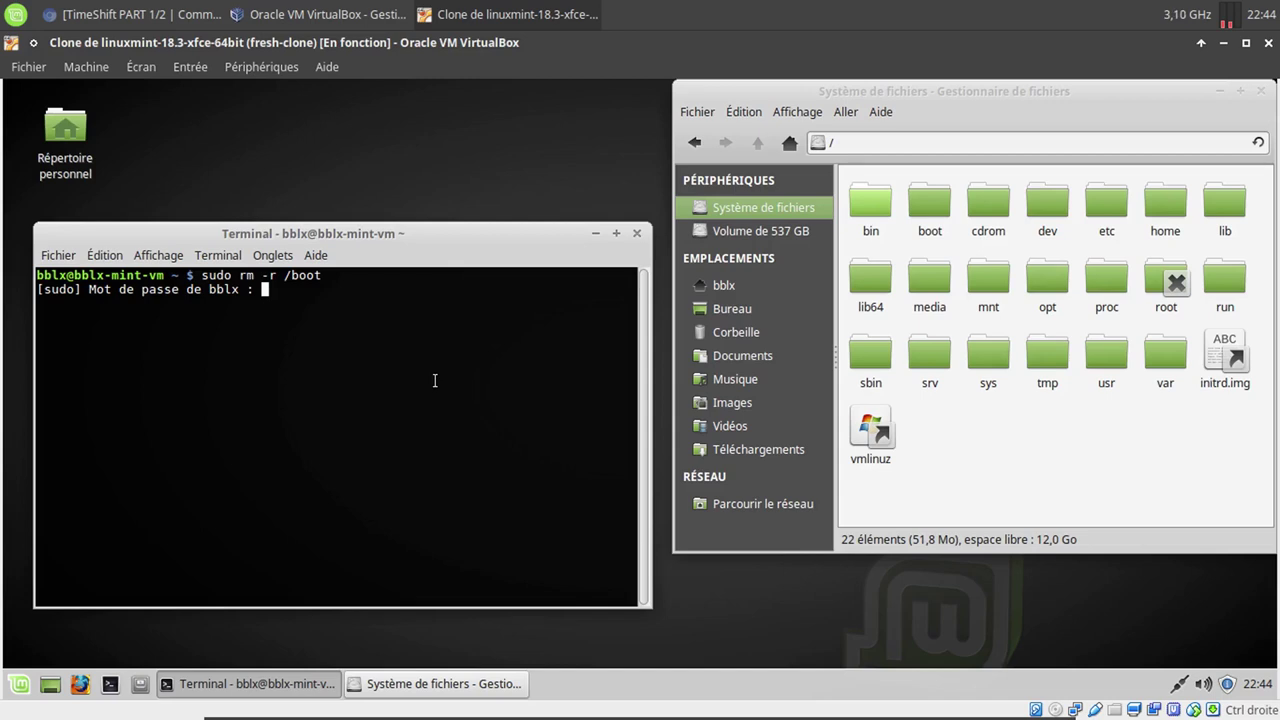
{"action": "key", "text": "Return"}
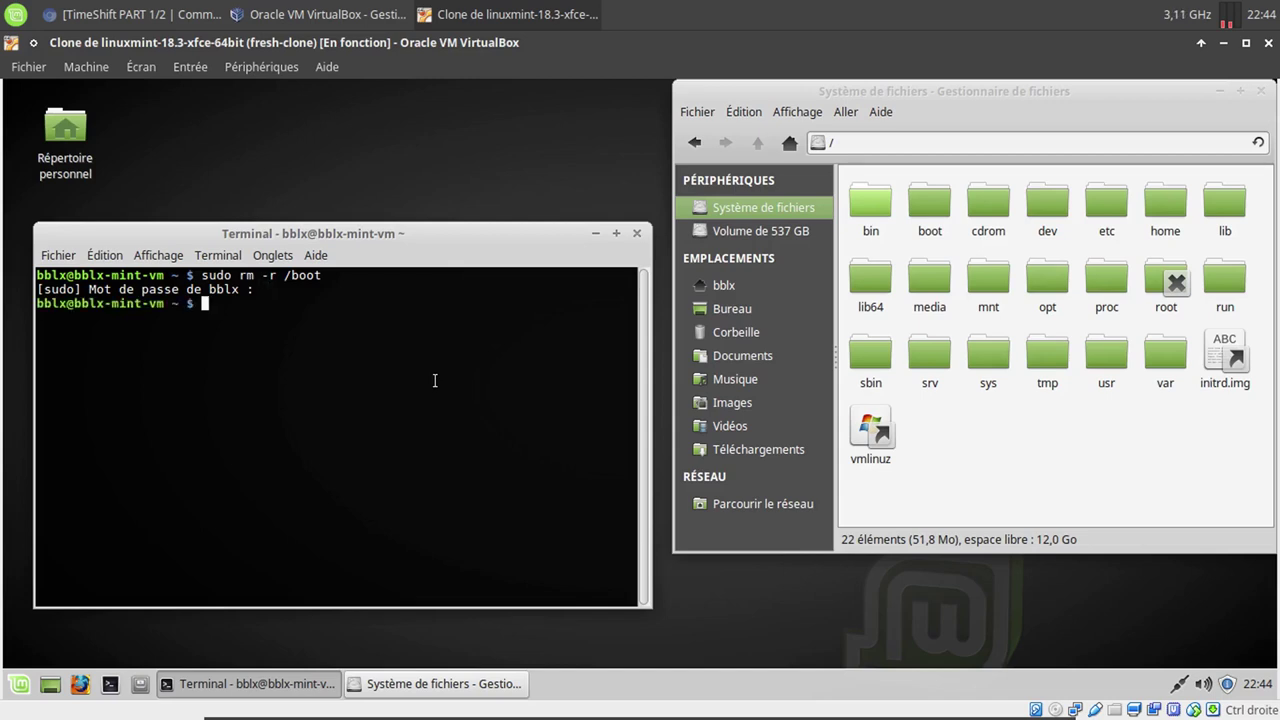
- Bring the file manager forward to check the file system root for the boot folder, and close both it and the terminal
{"action": "left_click", "coordinate": [724, 285]}
{"action": "left_click", "coordinate": [754, 202]}
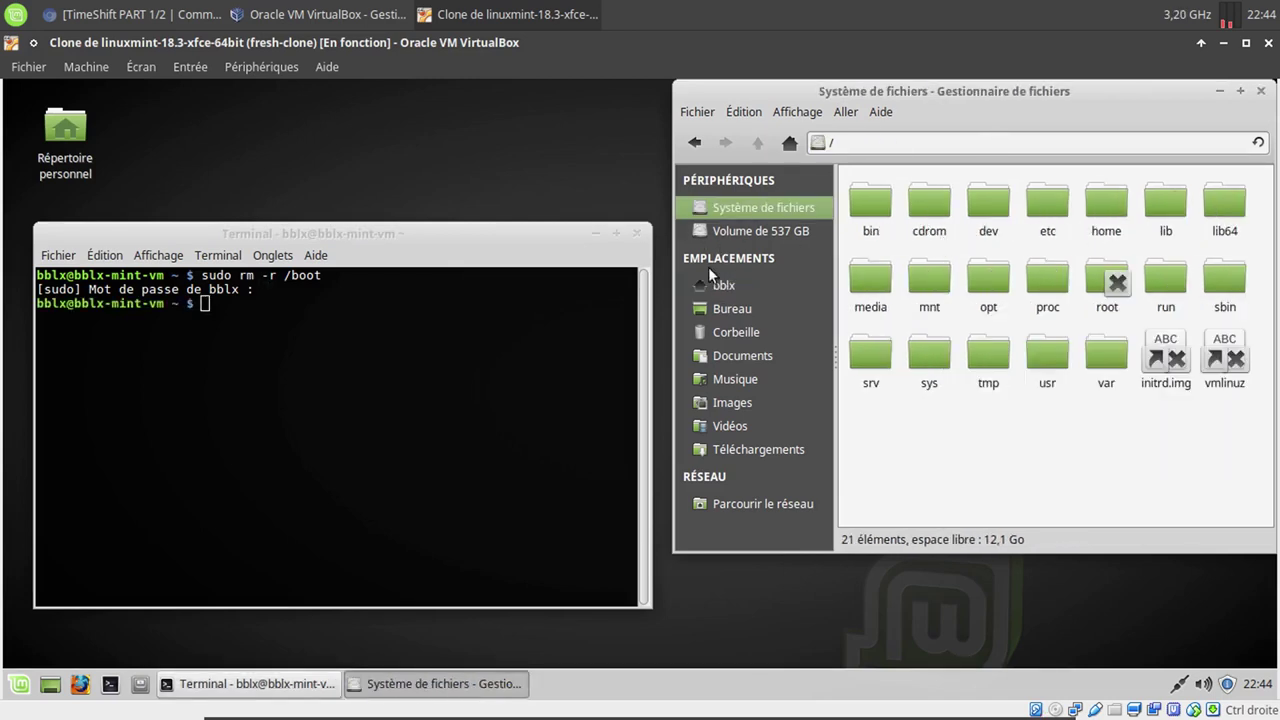
{"action": "left_click", "coordinate": [637, 238]}
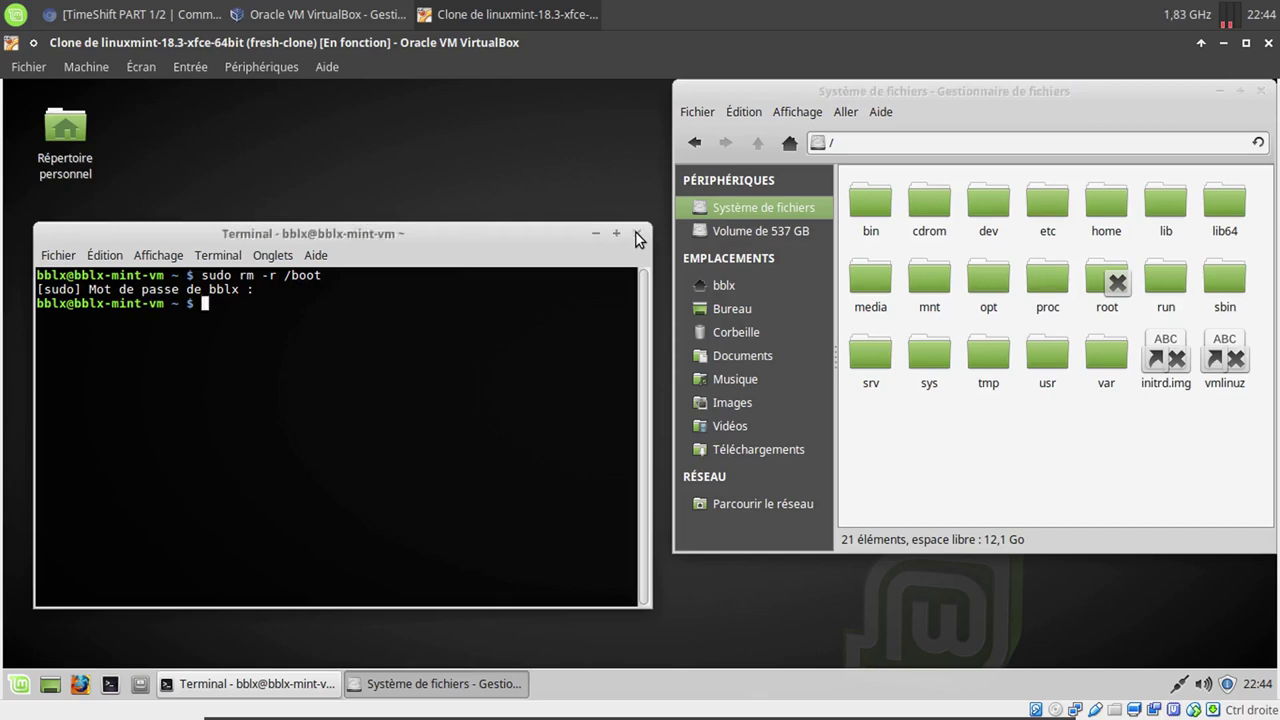
{"action": "left_click", "coordinate": [637, 238]}
{"action": "left_click", "coordinate": [1261, 91]}
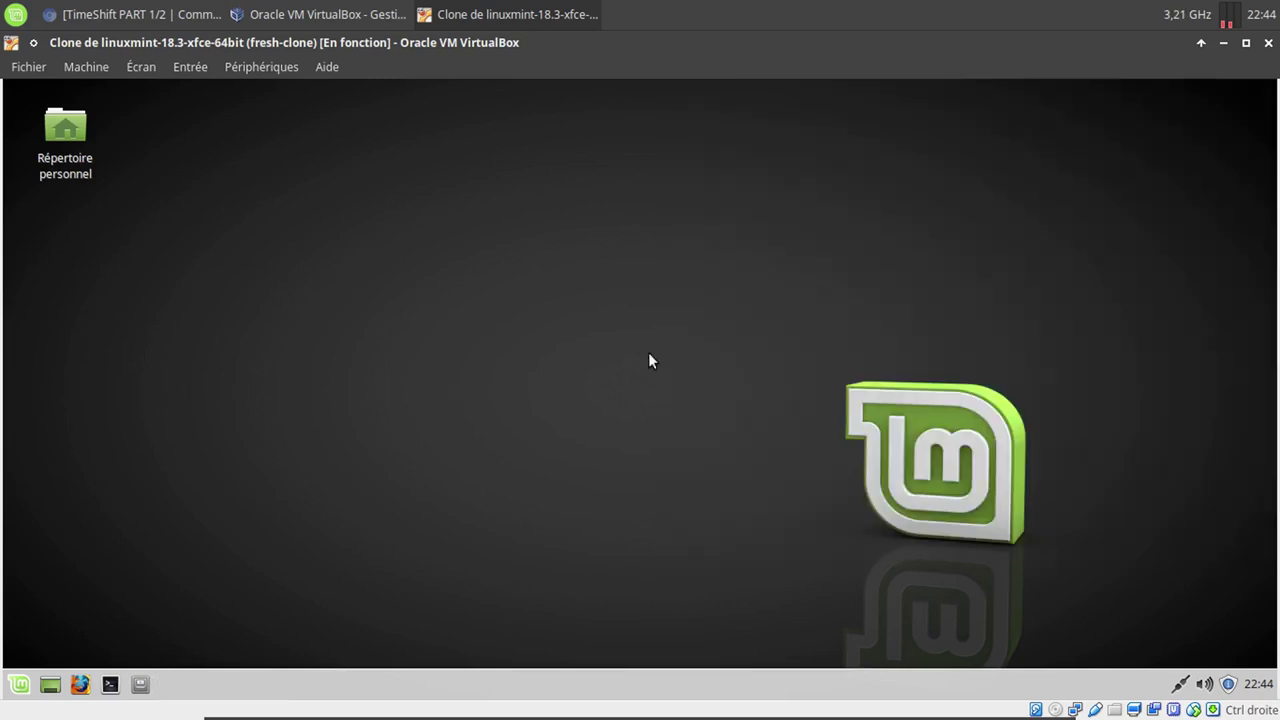
- Restart the Linux Mint guest system from its session options
{"action": "left_click", "coordinate": [18, 684]}
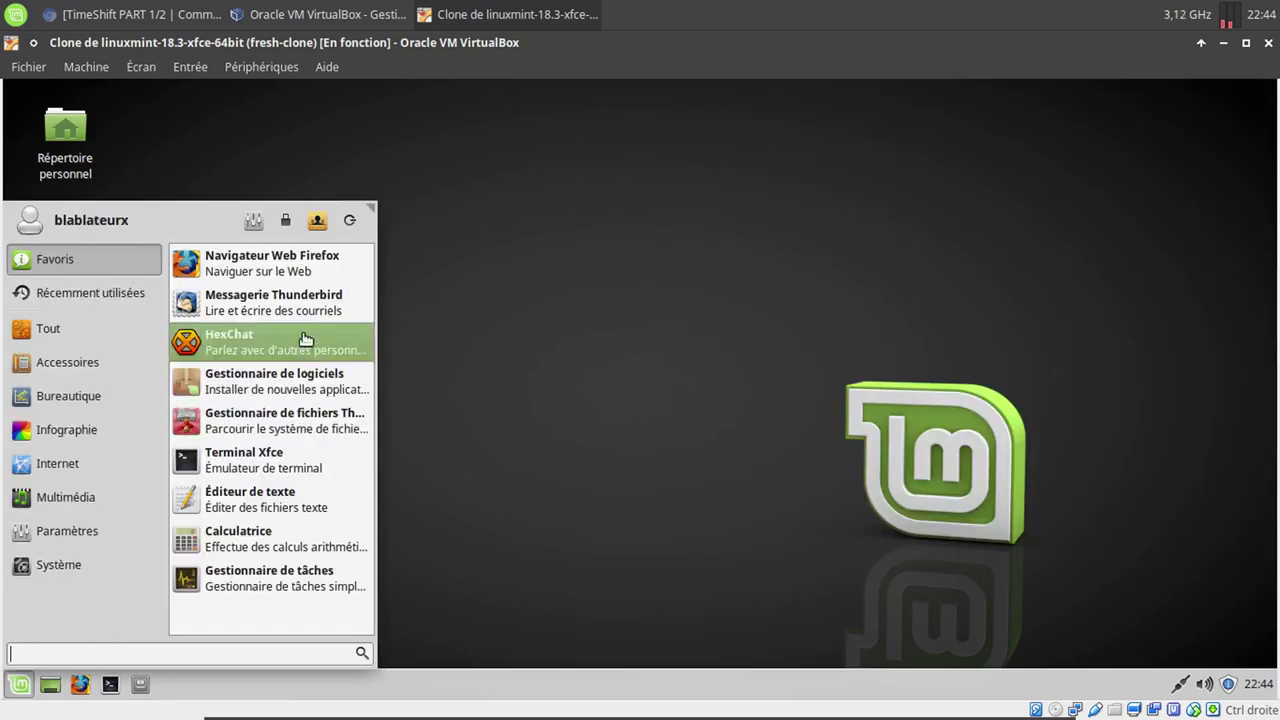
{"action": "left_click", "coordinate": [349, 220]}
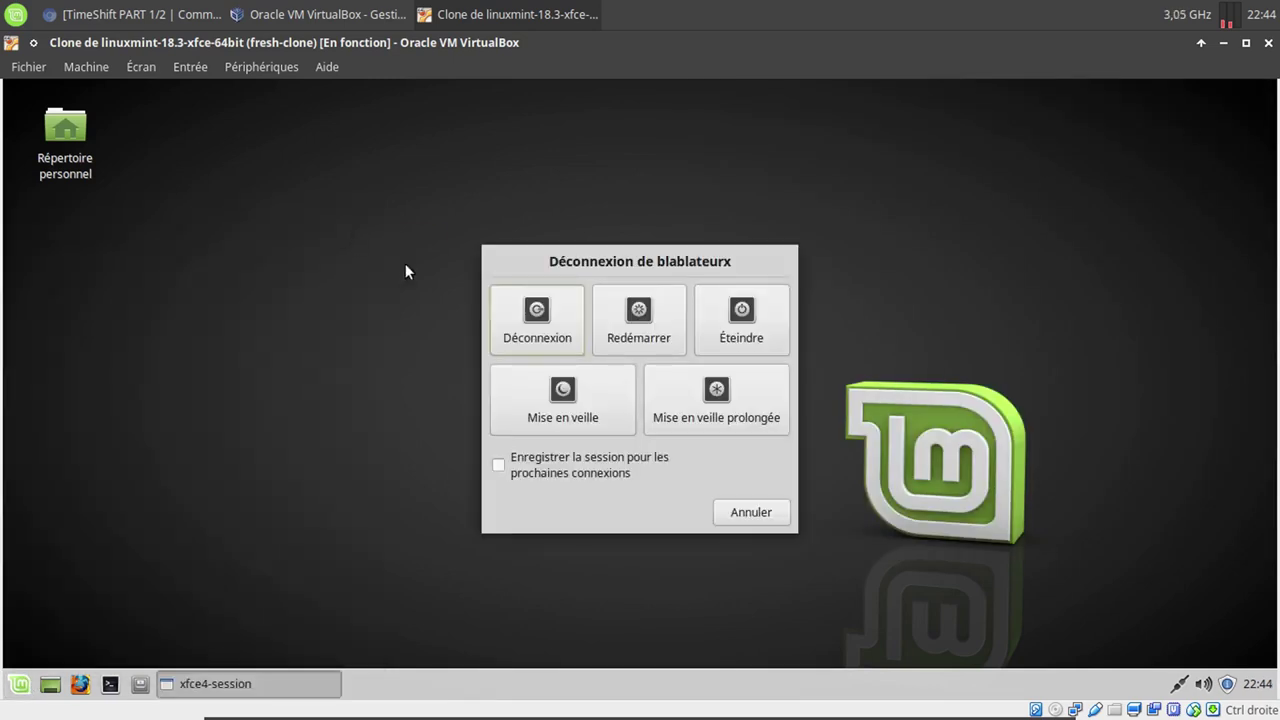
{"action": "left_click", "coordinate": [645, 335]}
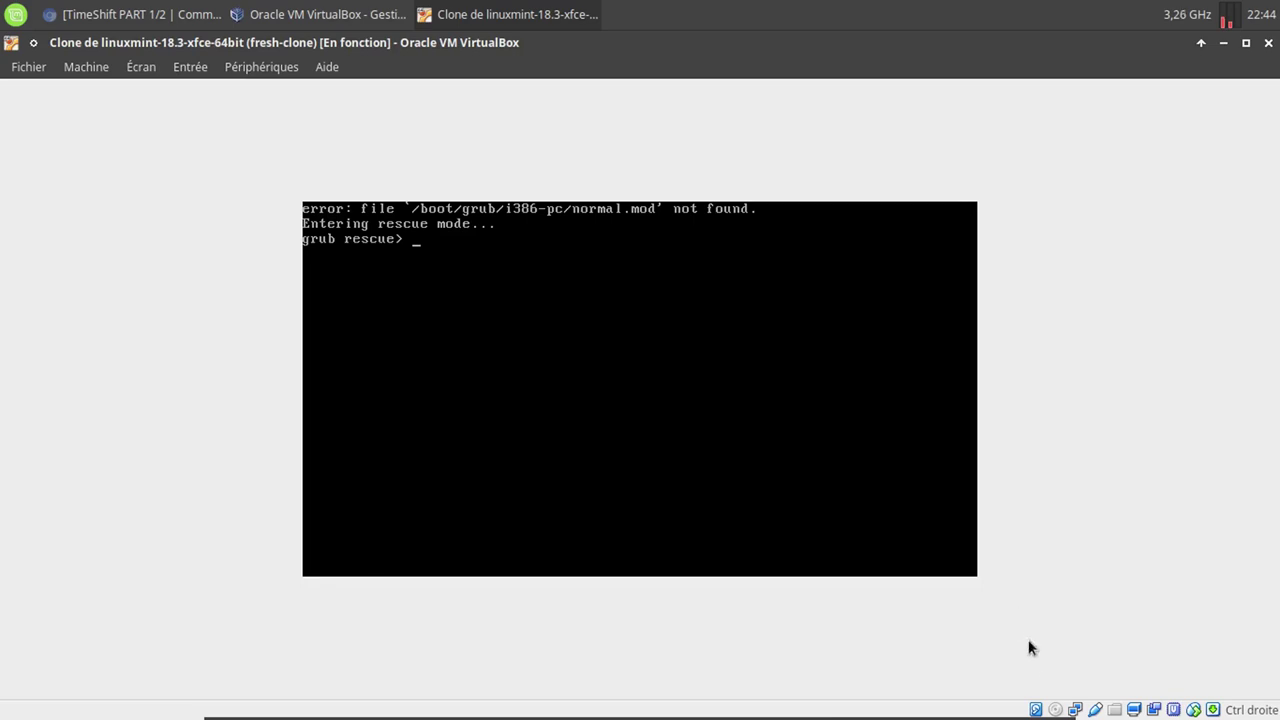
- Insert linuxmint-18.3-xfce-64bit.iso from data-usb/iso/linux/mint into the virtual machine's optical drive
{"action": "left_click", "coordinate": [1055, 709]}
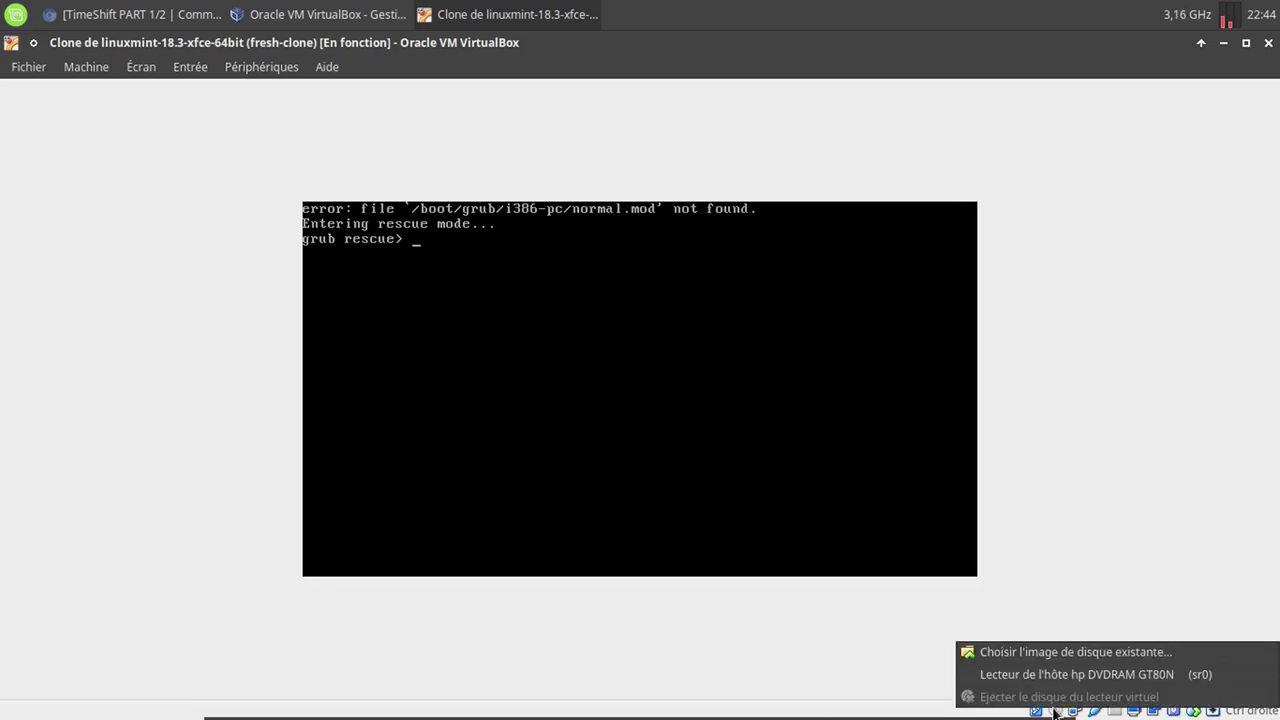
{"action": "left_click", "coordinate": [1033, 653]}
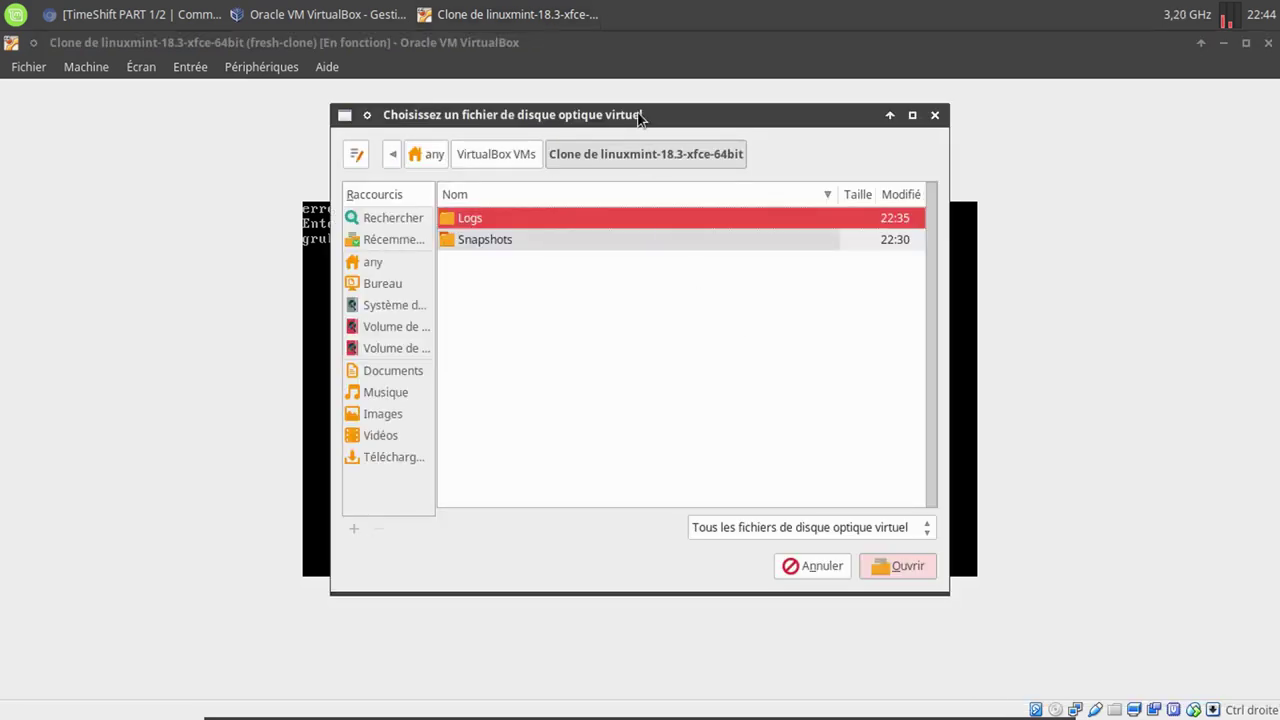
{"action": "left_click", "coordinate": [387, 295]}
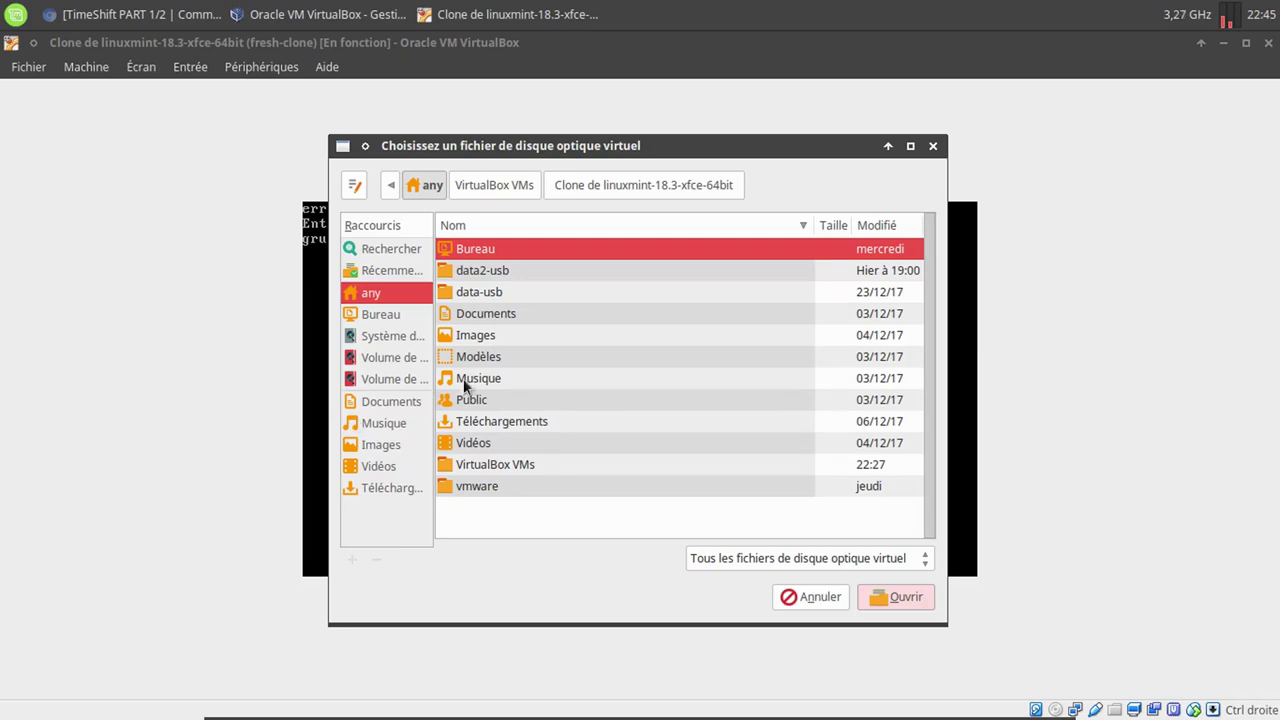
{"action": "left_click", "coordinate": [495, 274]}
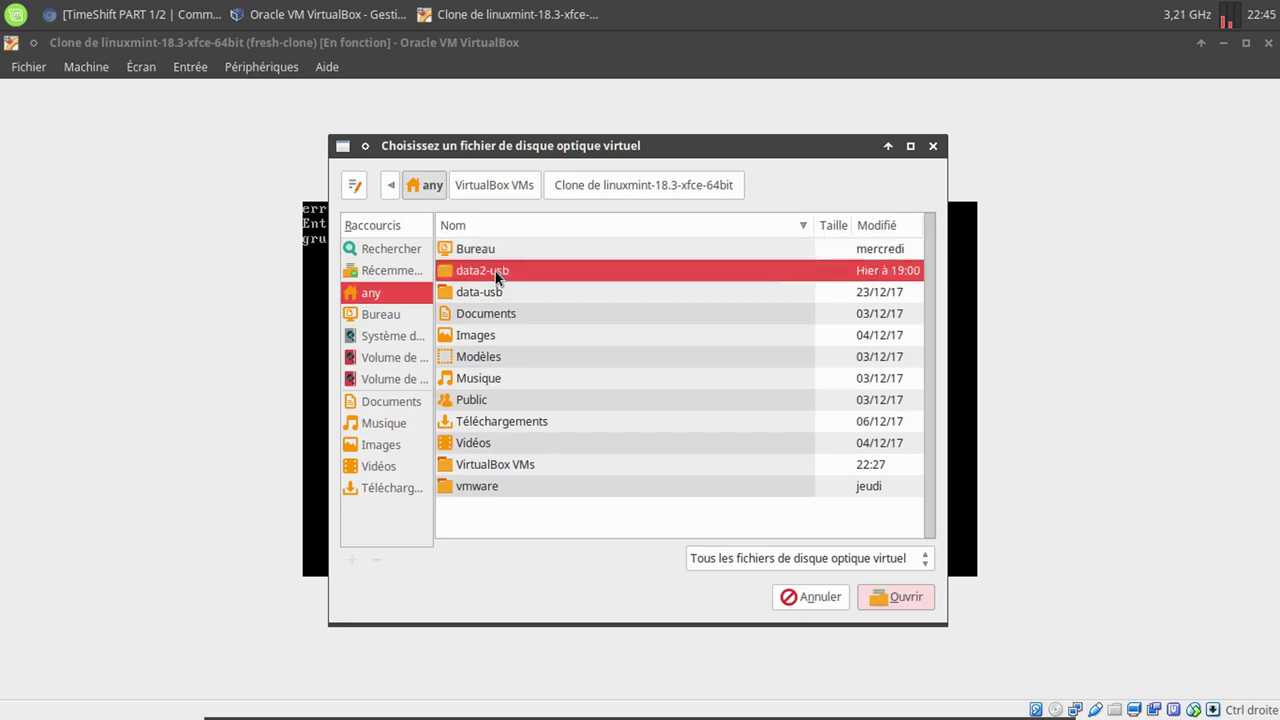
{"action": "double_click", "coordinate": [495, 271]}
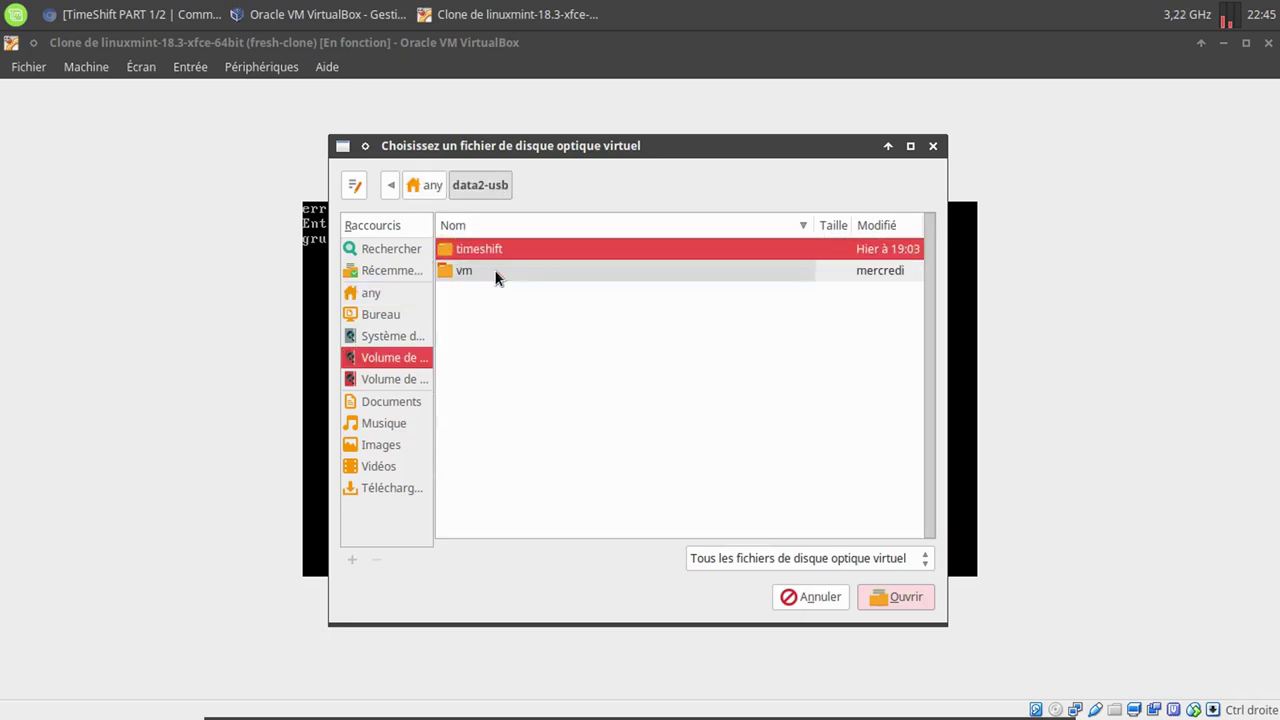
{"action": "left_click", "coordinate": [429, 187]}
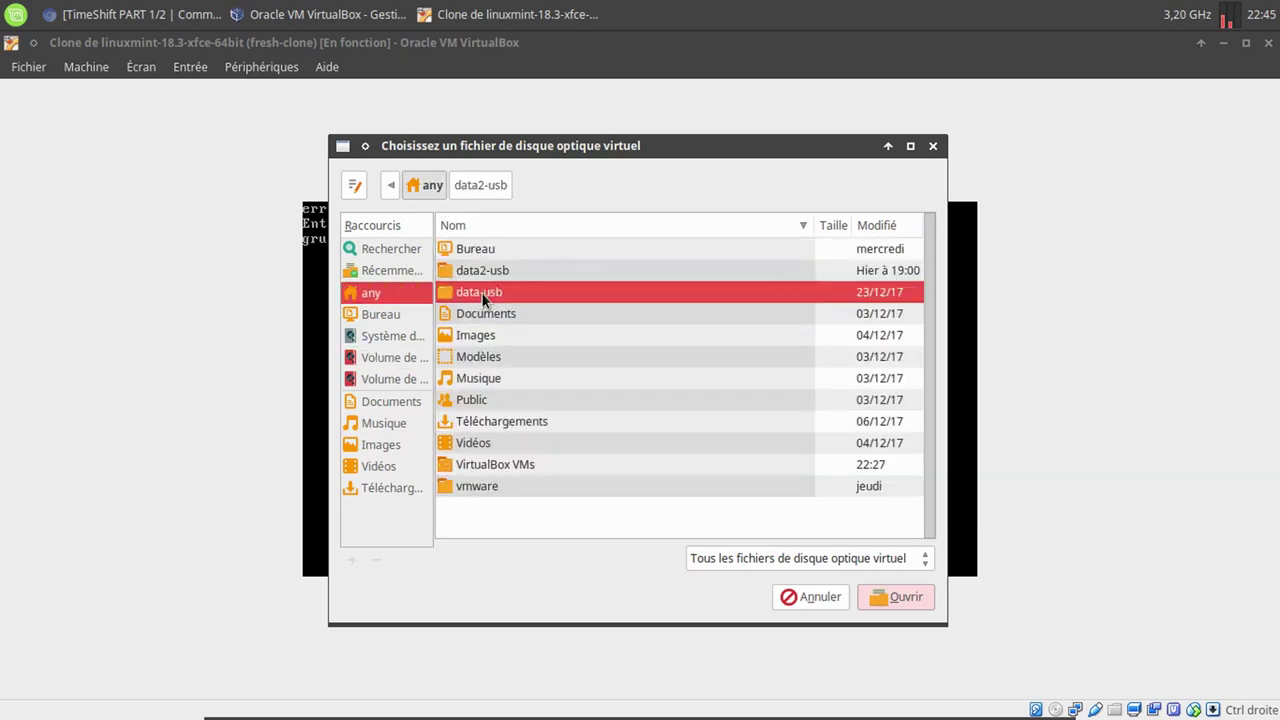
{"action": "double_click", "coordinate": [480, 292]}
{"action": "double_click", "coordinate": [477, 249]}
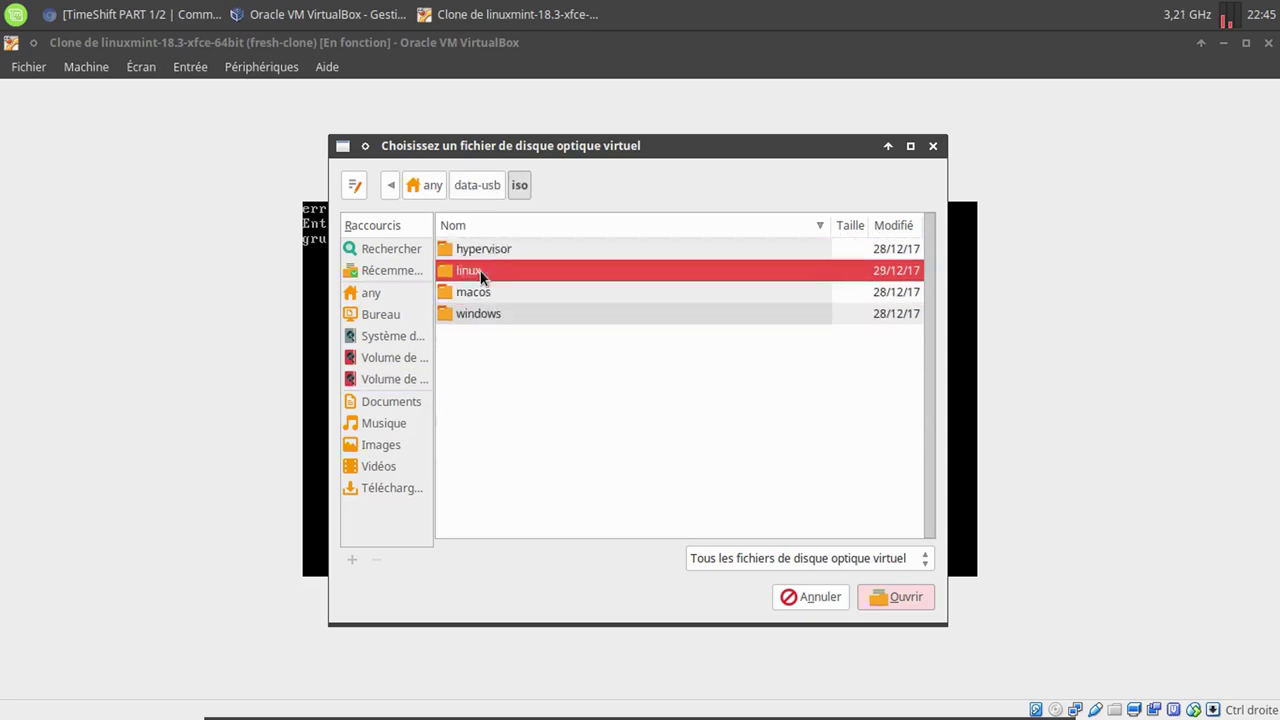
{"action": "double_click", "coordinate": [480, 270]}
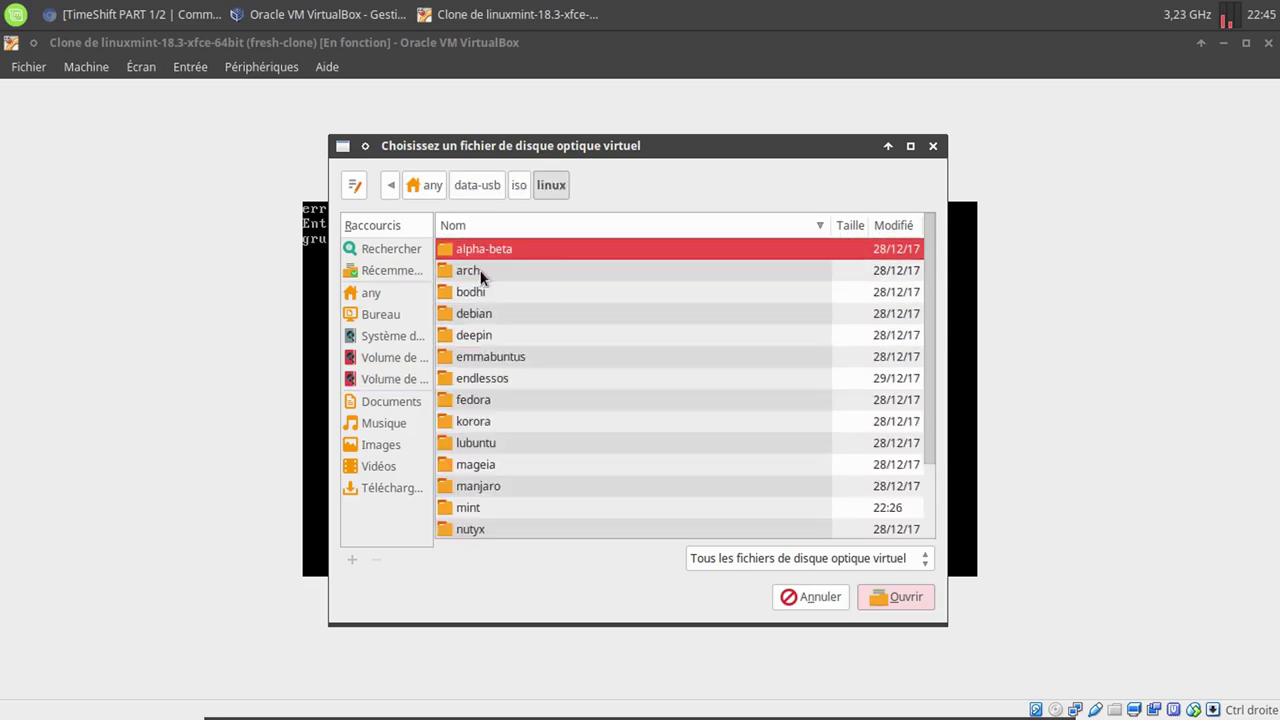
{"action": "double_click", "coordinate": [488, 505]}
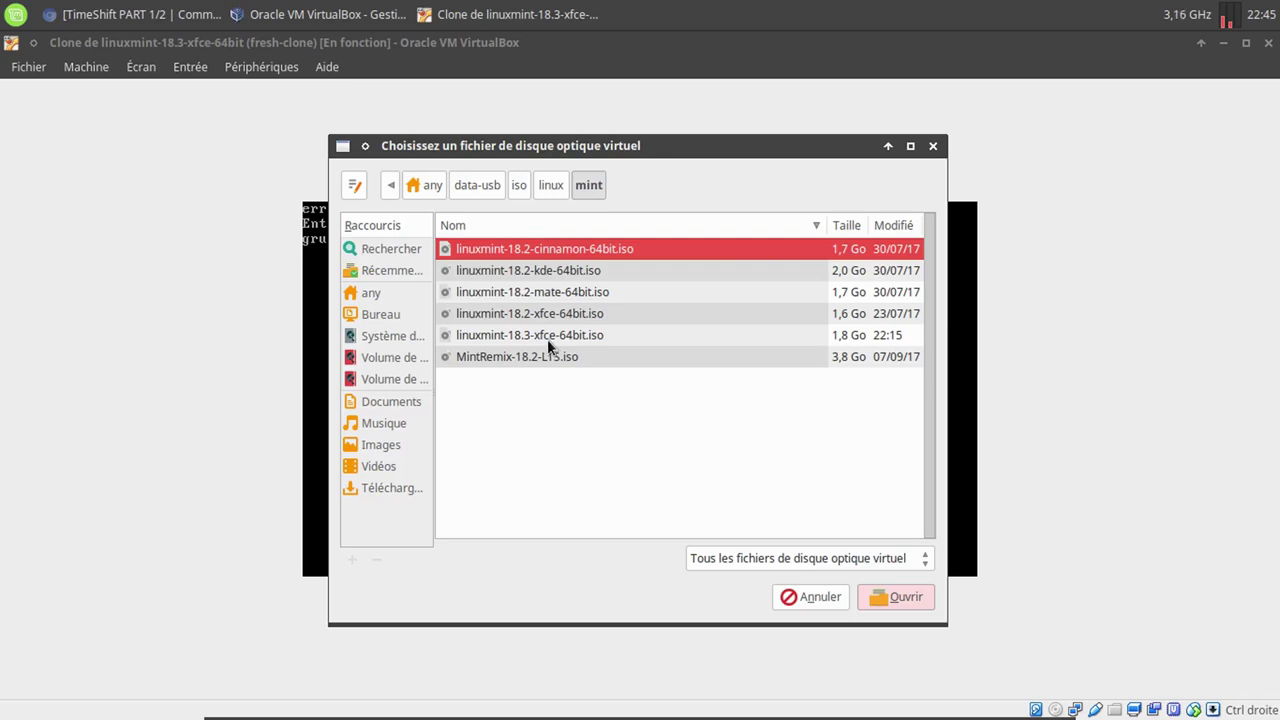
{"action": "double_click", "coordinate": [546, 336]}
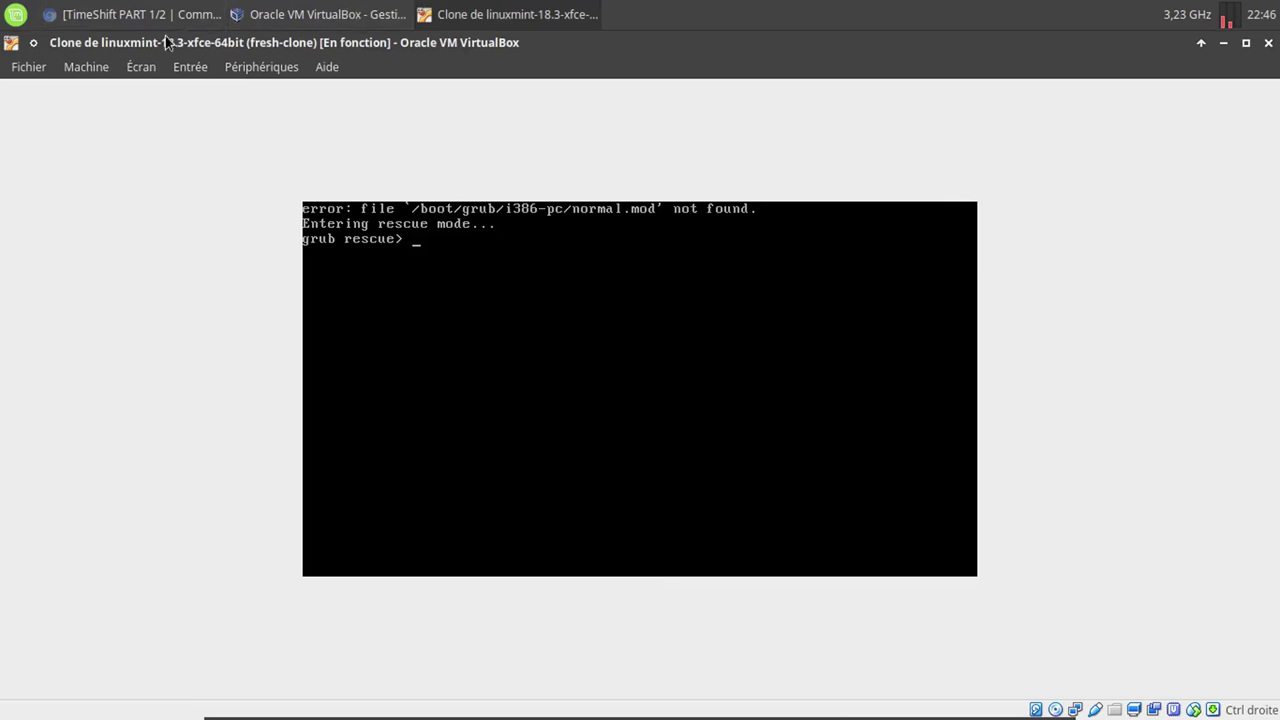
- Reset the virtual machine with the confirmation message disabled for the future, and boot the live system with "Start Linux Mint"
{"action": "left_click", "coordinate": [106, 69]}
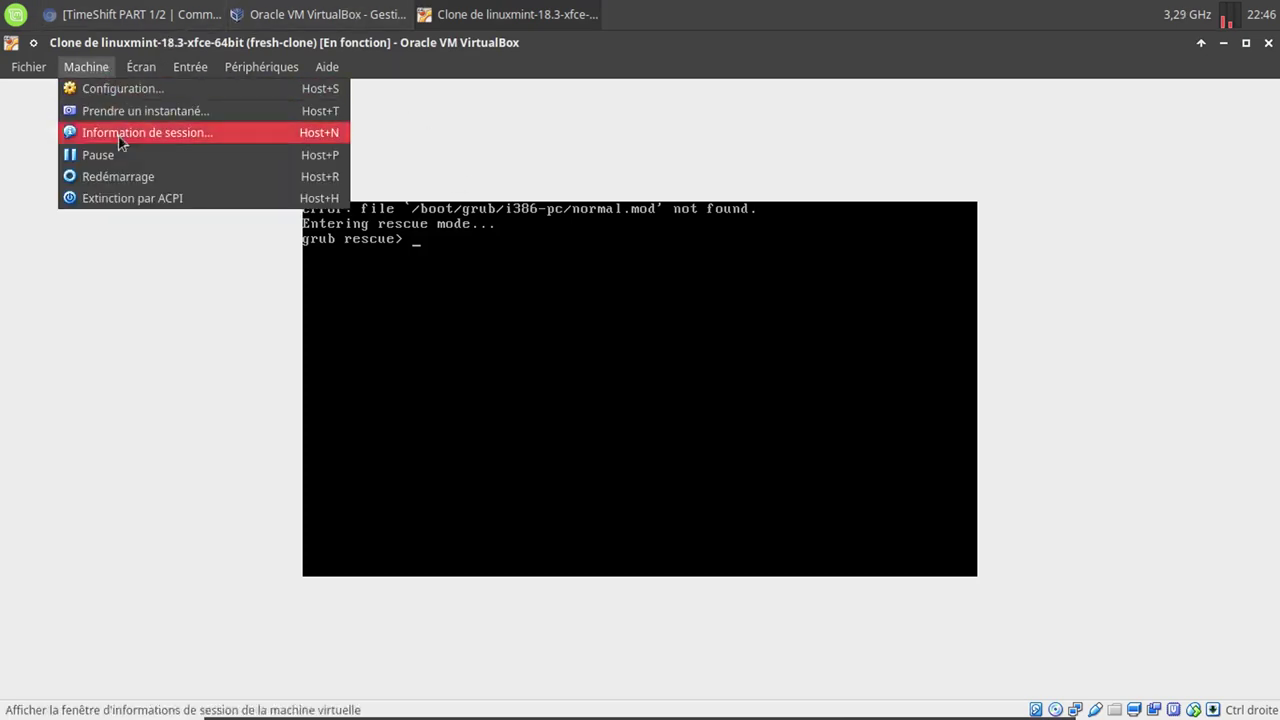
{"action": "left_click", "coordinate": [122, 173]}
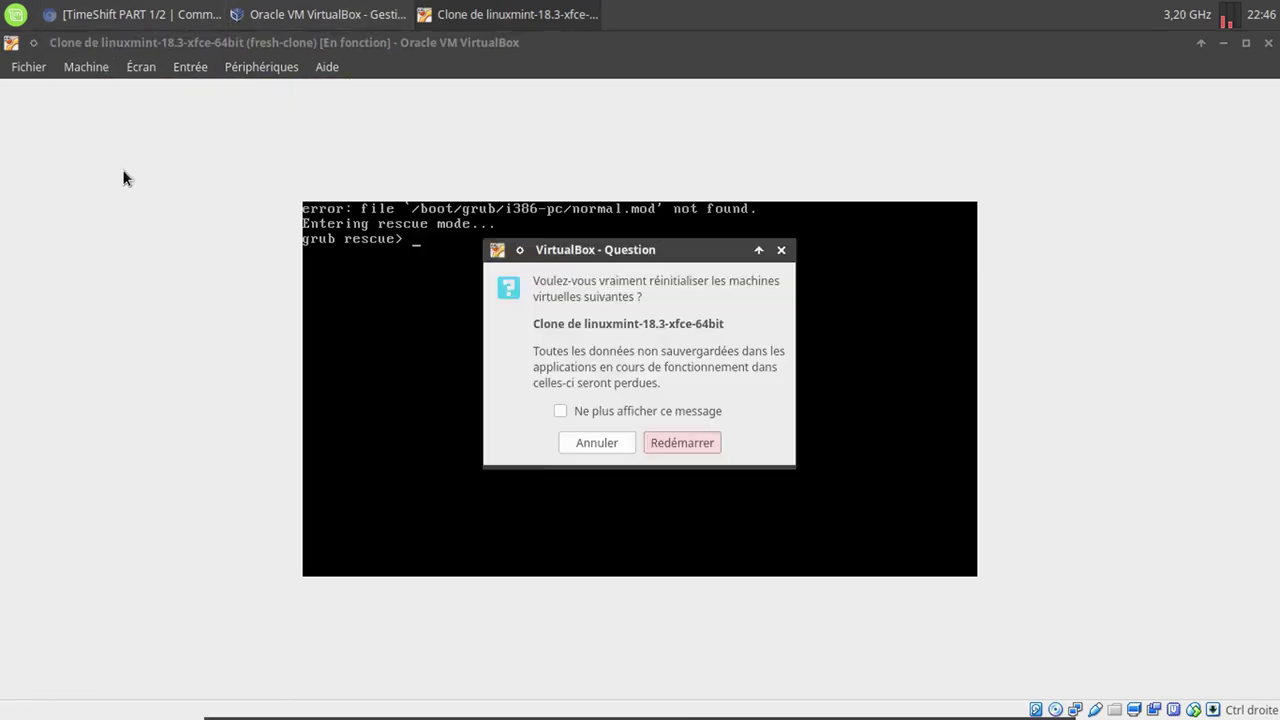
{"action": "left_click", "coordinate": [629, 412]}
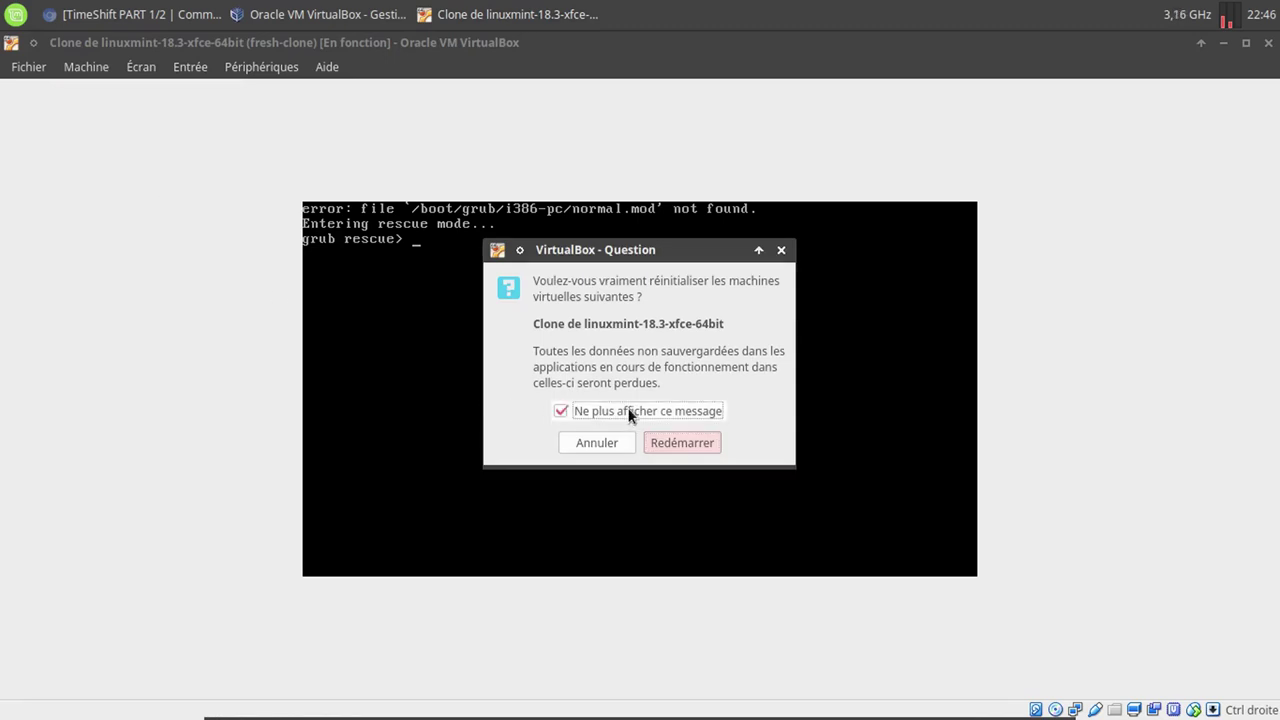
{"action": "left_click", "coordinate": [676, 445]}
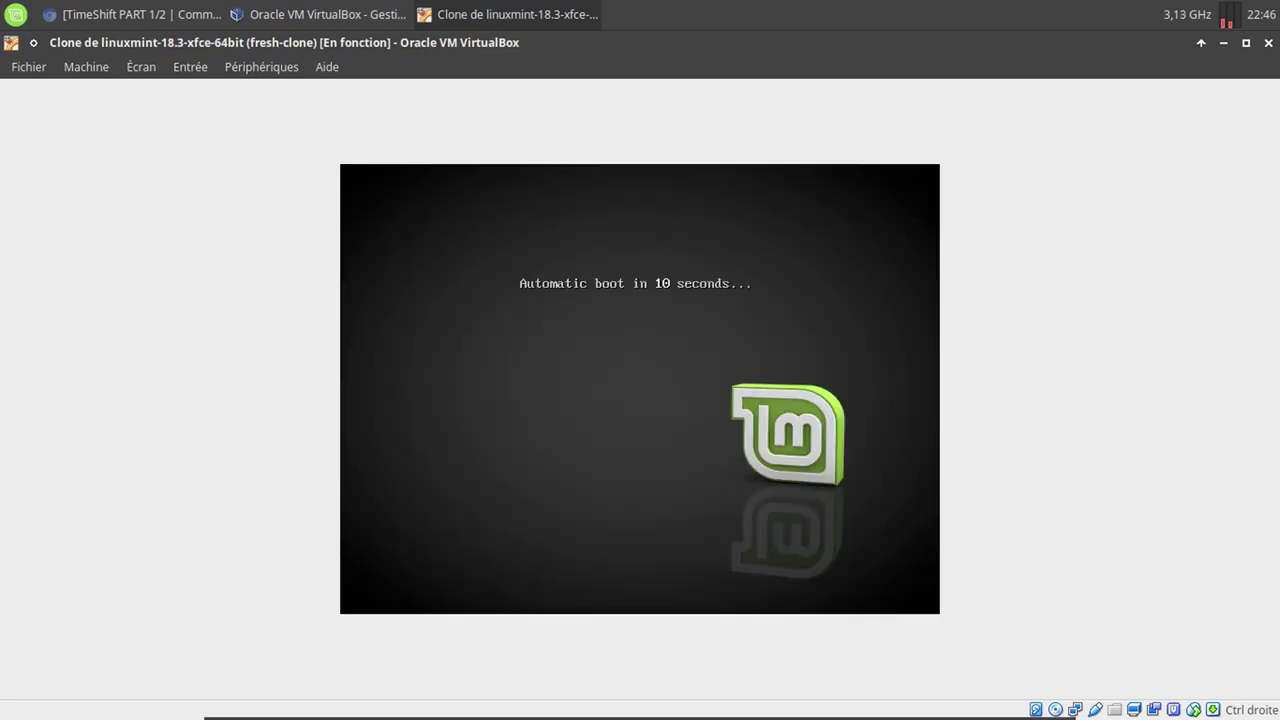
{"action": "key", "text": "Escape"}
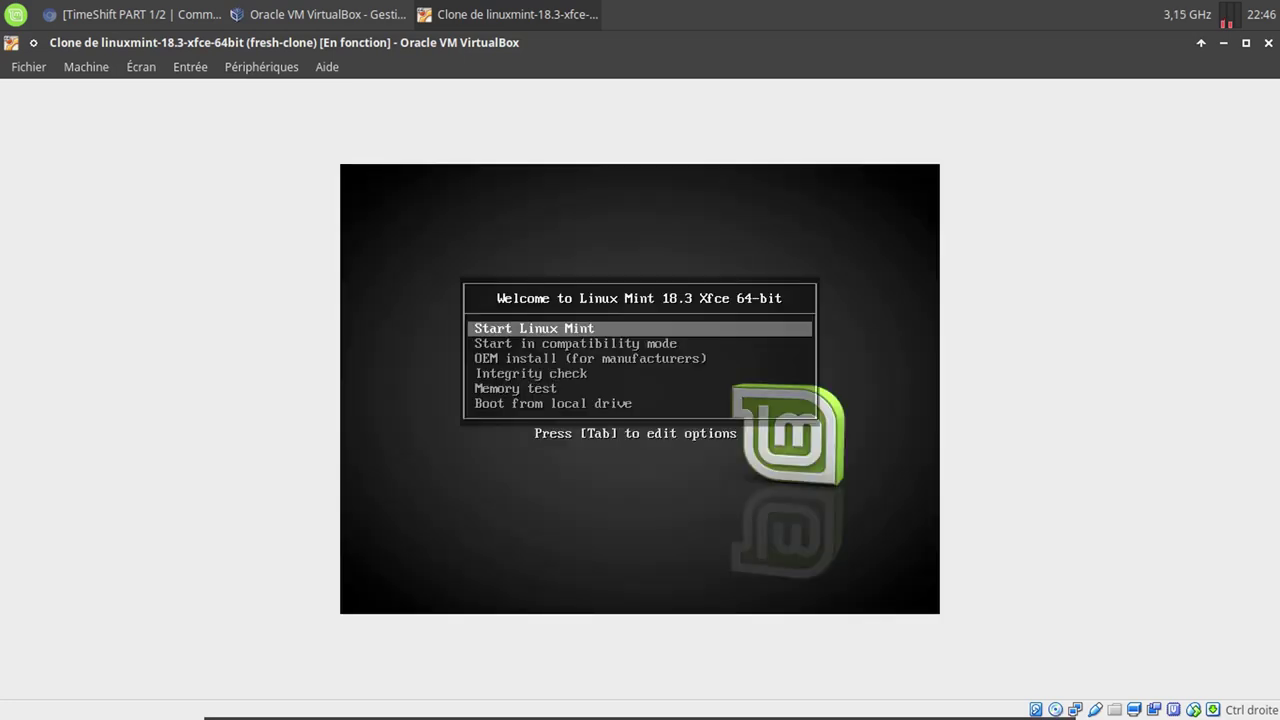
{"action": "key", "text": "Return"}
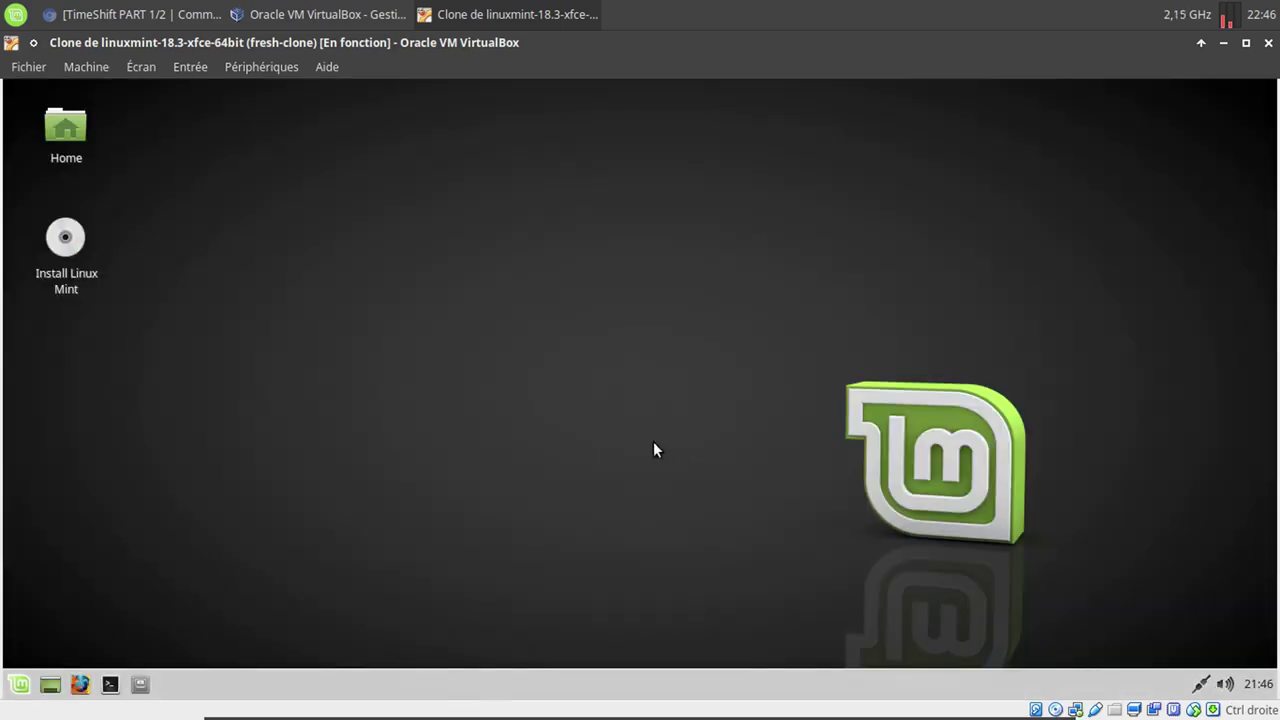
- Launch Timeshift in the live session and finish its setup wizard with the RSYNC snapshot type
{"action": "left_click", "coordinate": [20, 684]}
{"action": "type", "text": "t"}
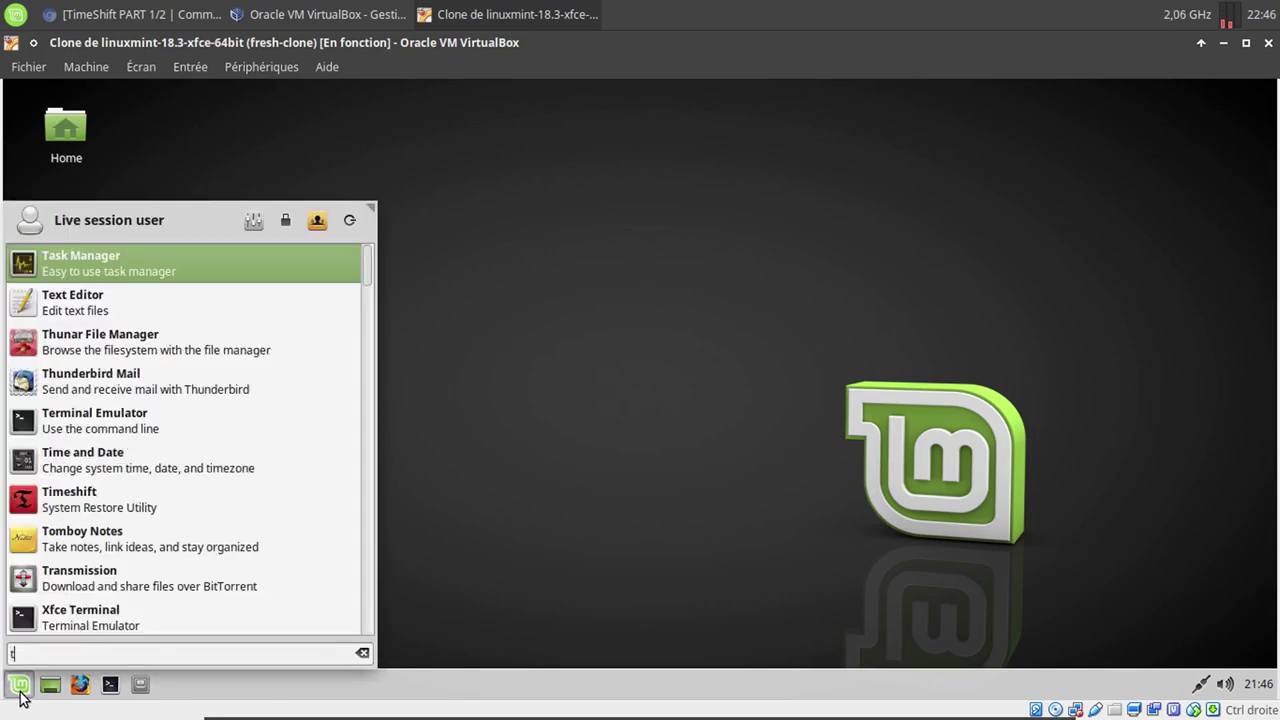
{"action": "type", "text": "i"}
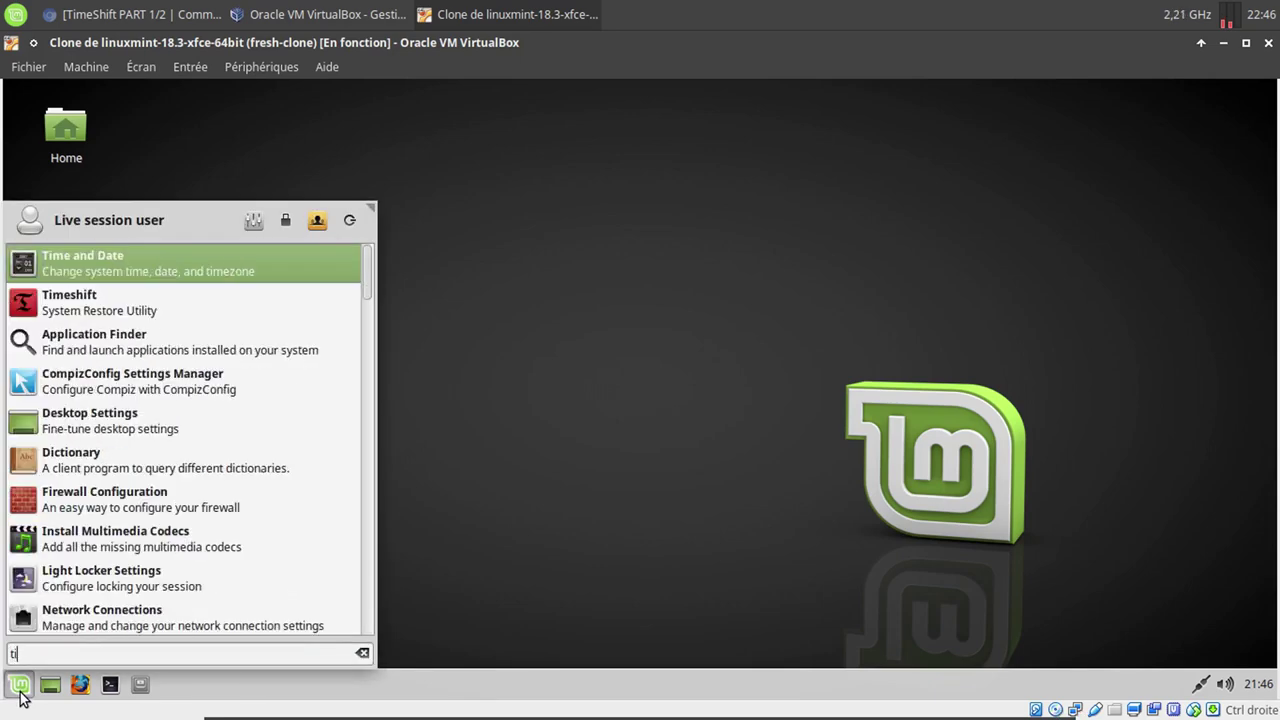
{"action": "left_click", "coordinate": [76, 308]}
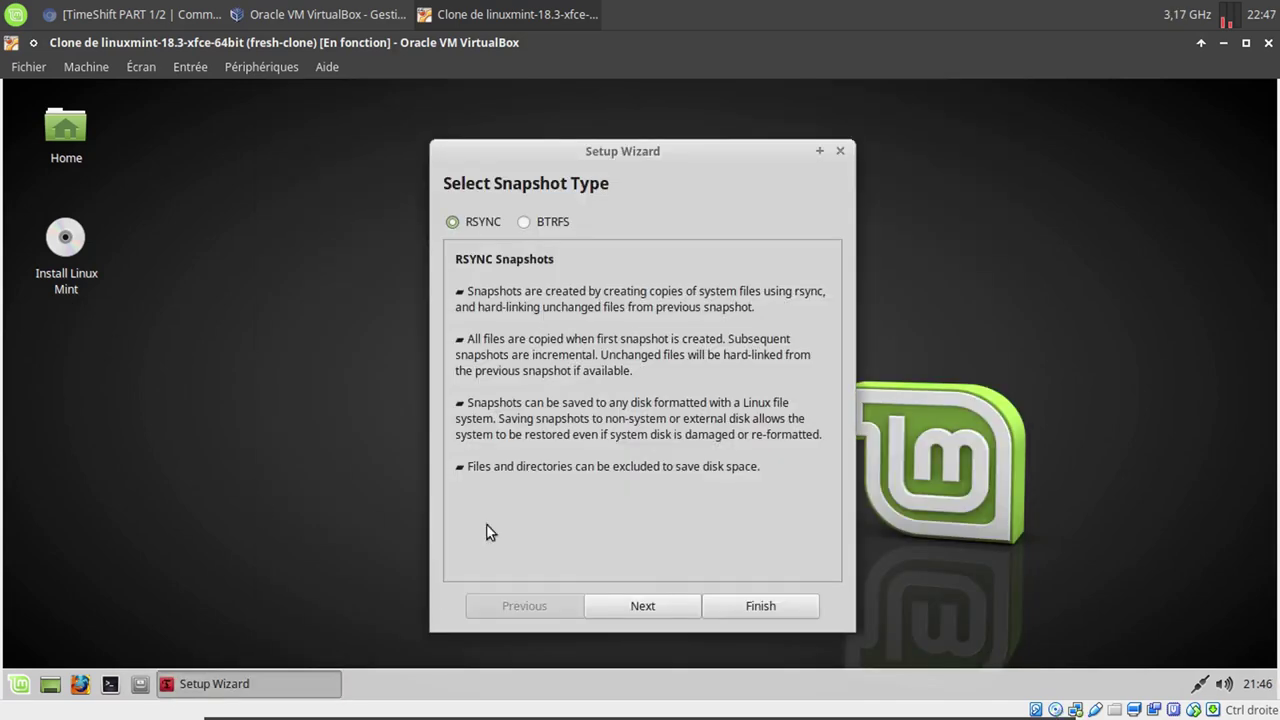
{"action": "left_click", "coordinate": [745, 606]}
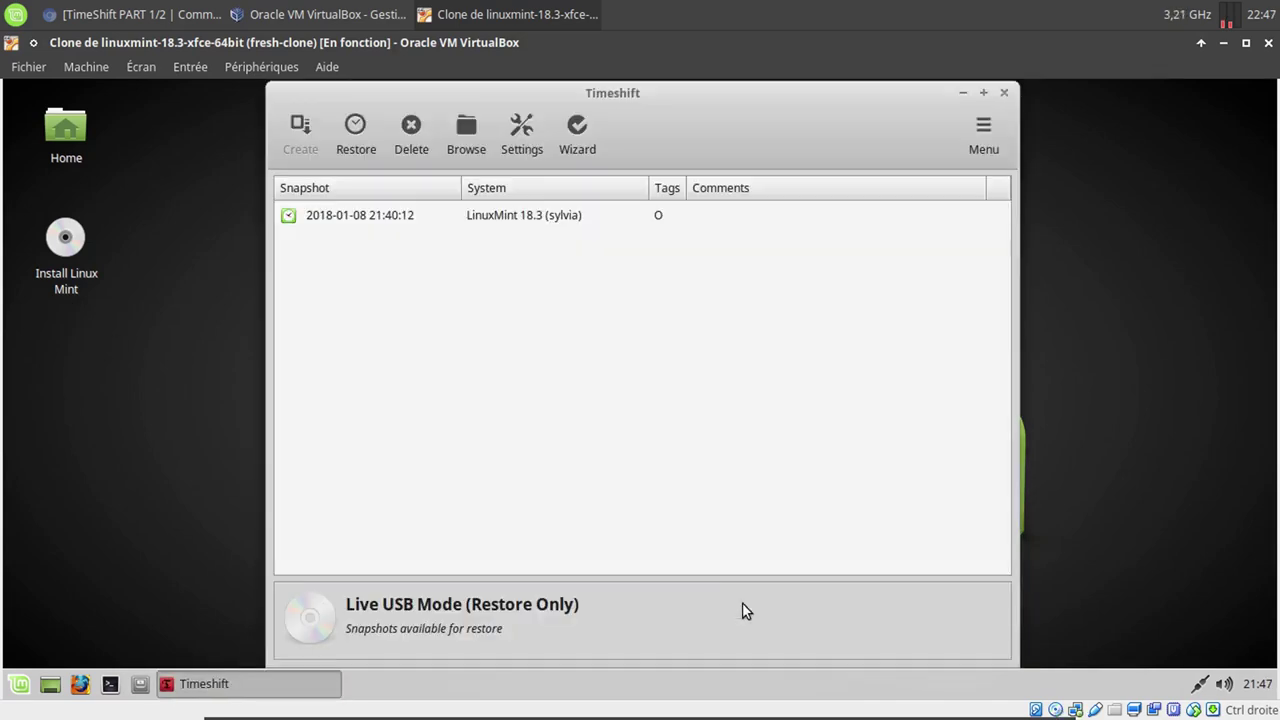
{"action": "left_click", "coordinate": [385, 222]}
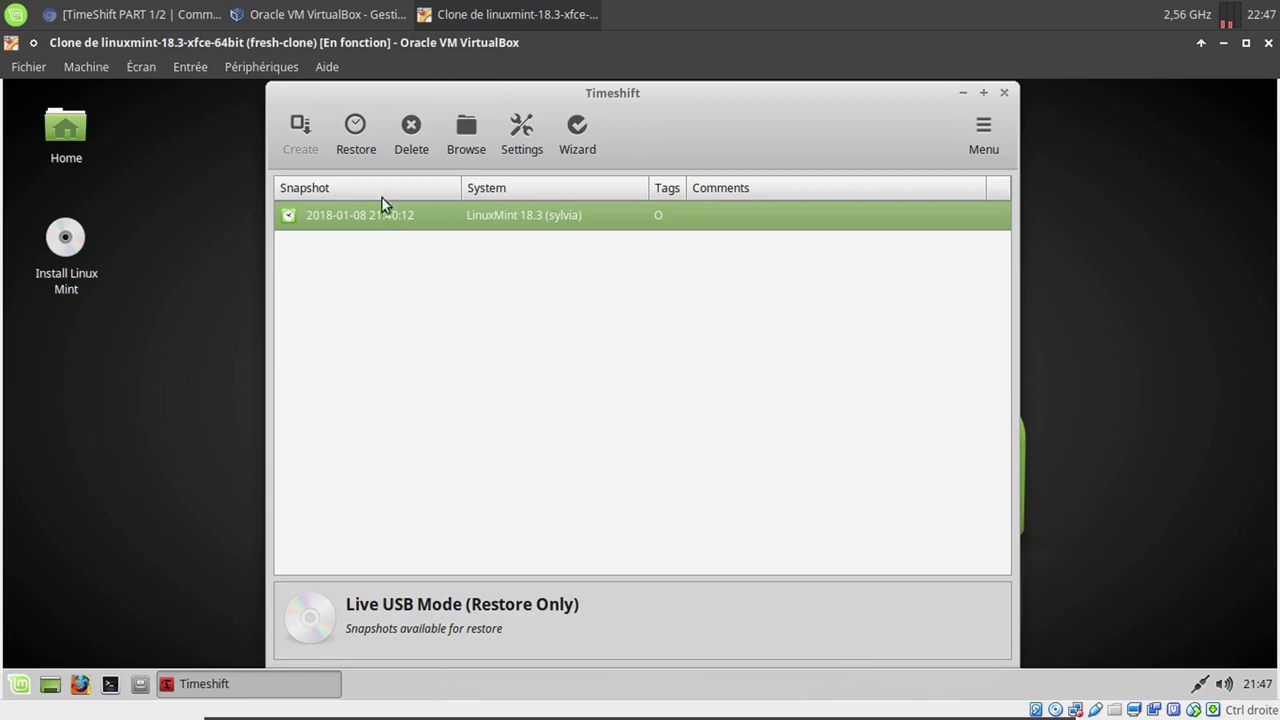
{"action": "left_click", "coordinate": [356, 138]}
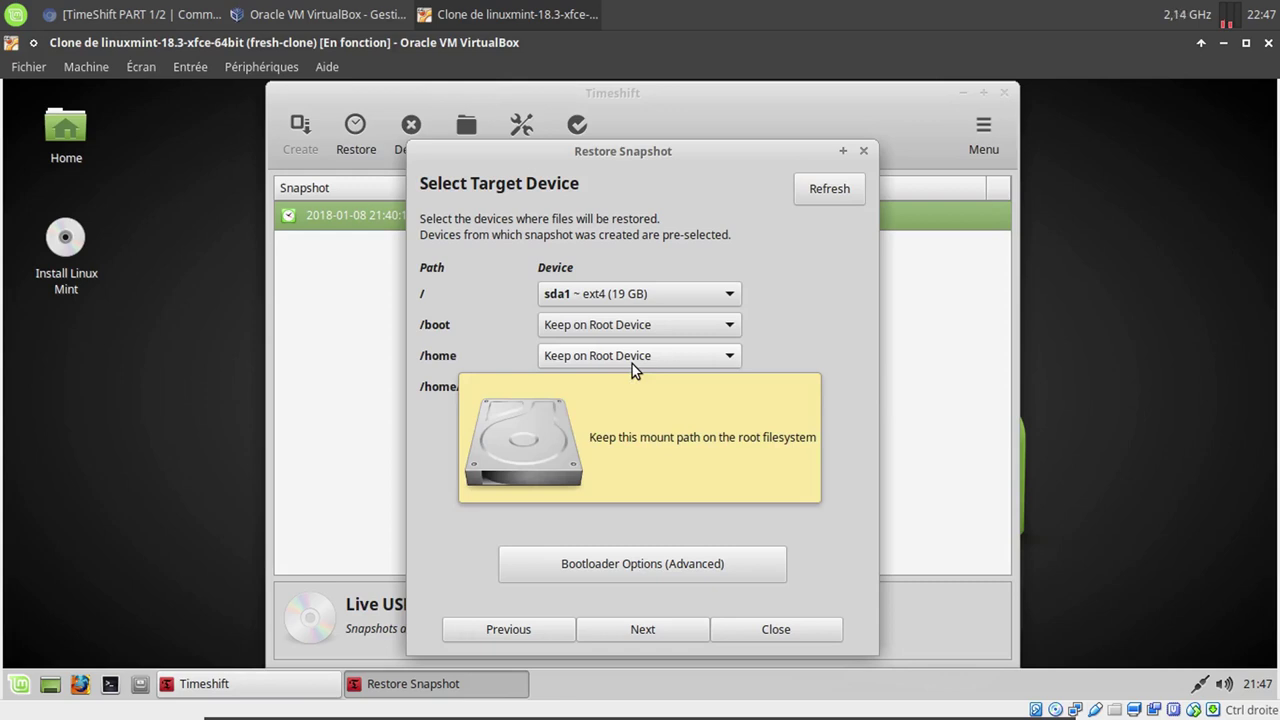
{"action": "left_click", "coordinate": [712, 328]}
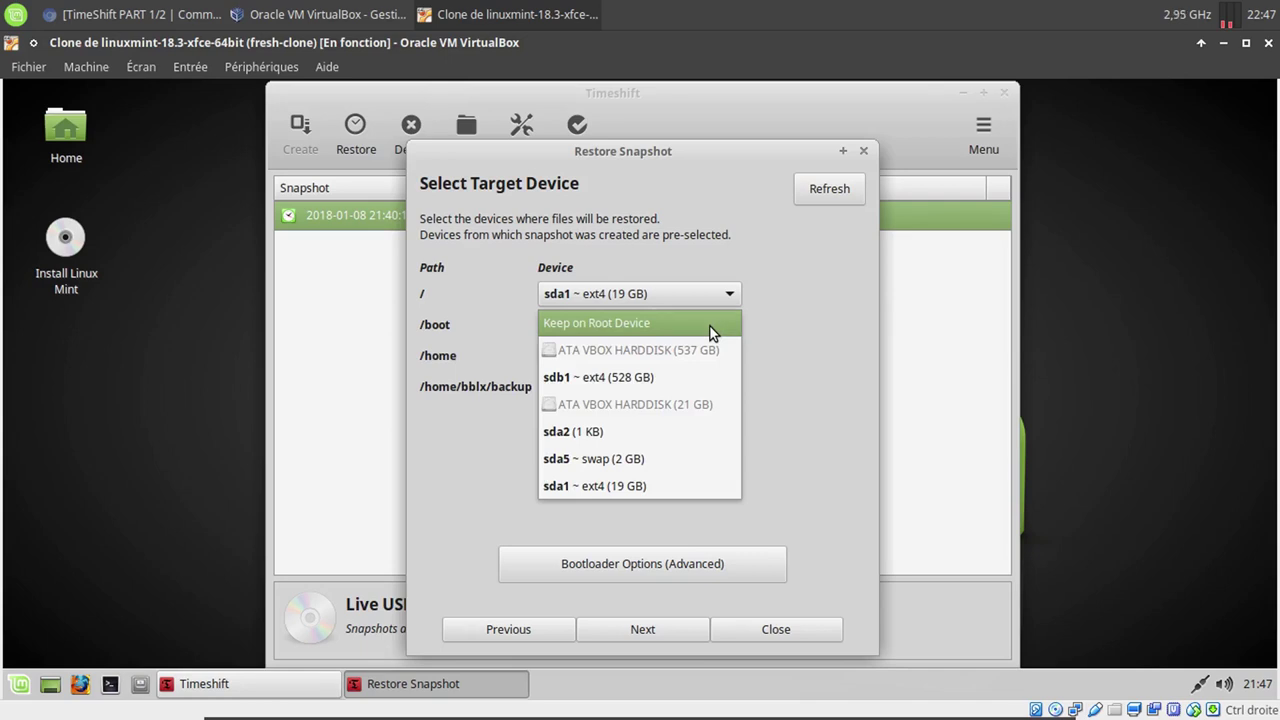
{"action": "left_click", "coordinate": [713, 324]}
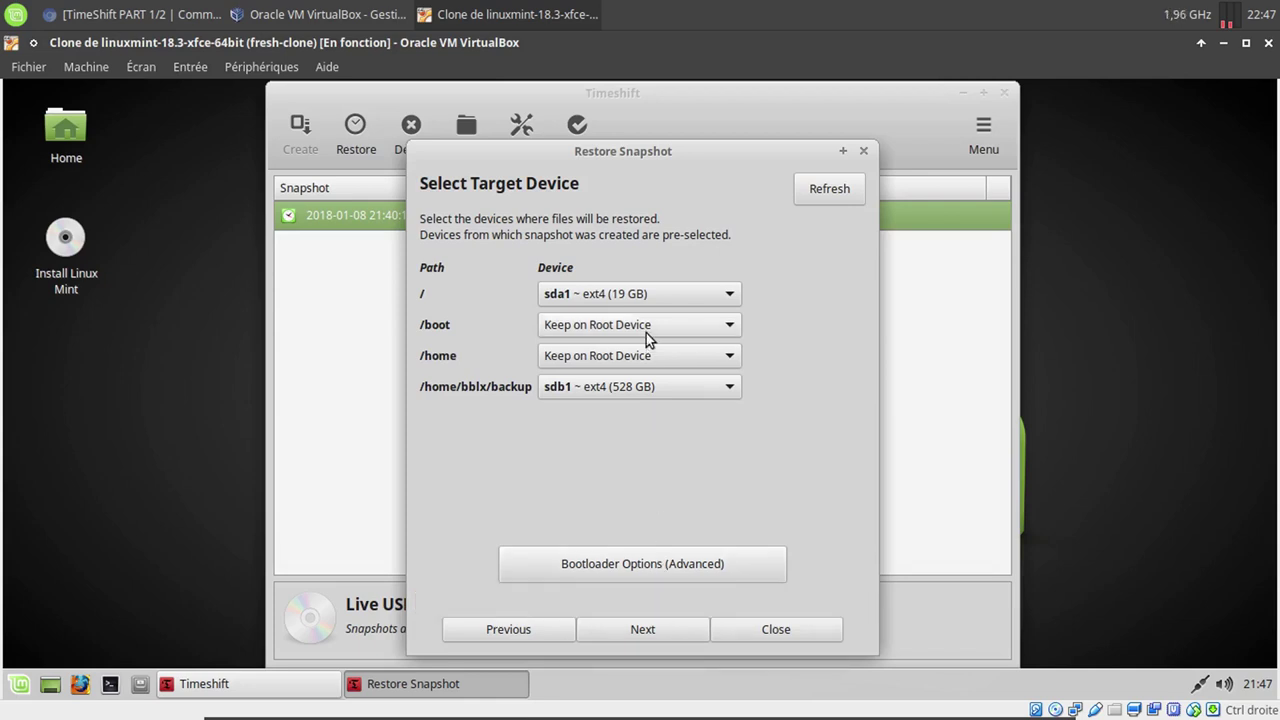
{"action": "left_click", "coordinate": [668, 624]}
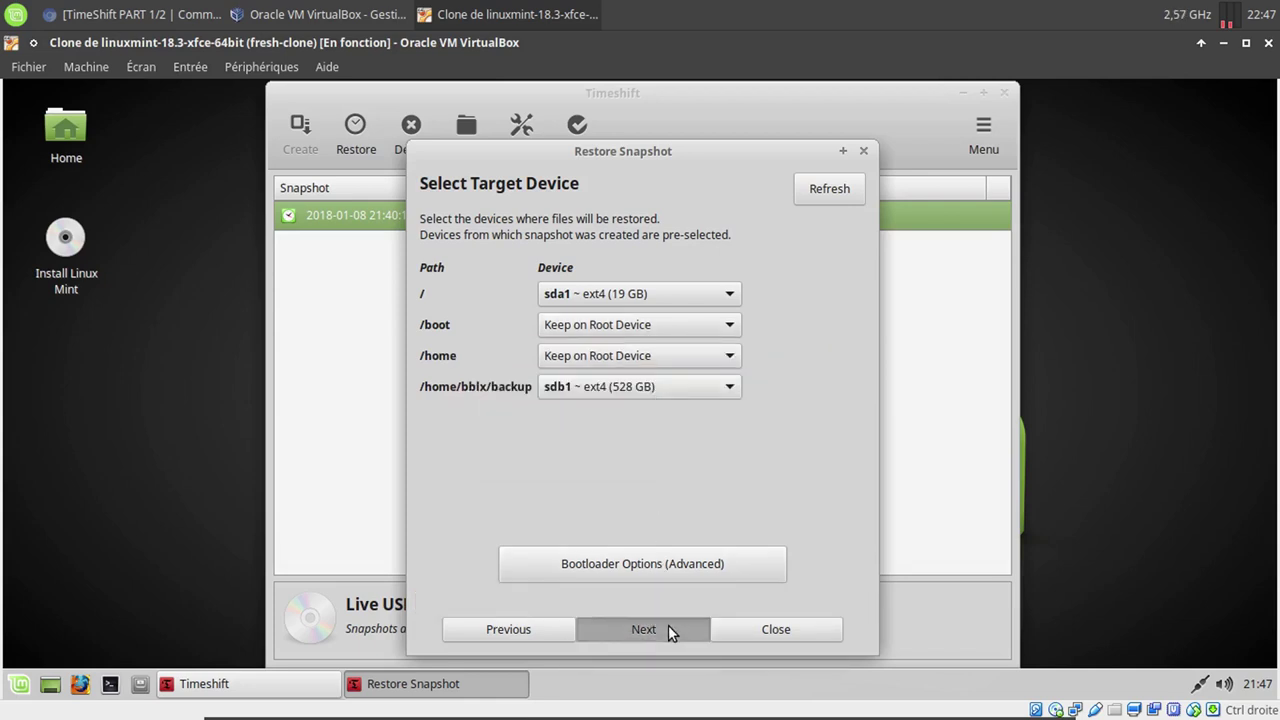
{"action": "left_click", "coordinate": [668, 625]}
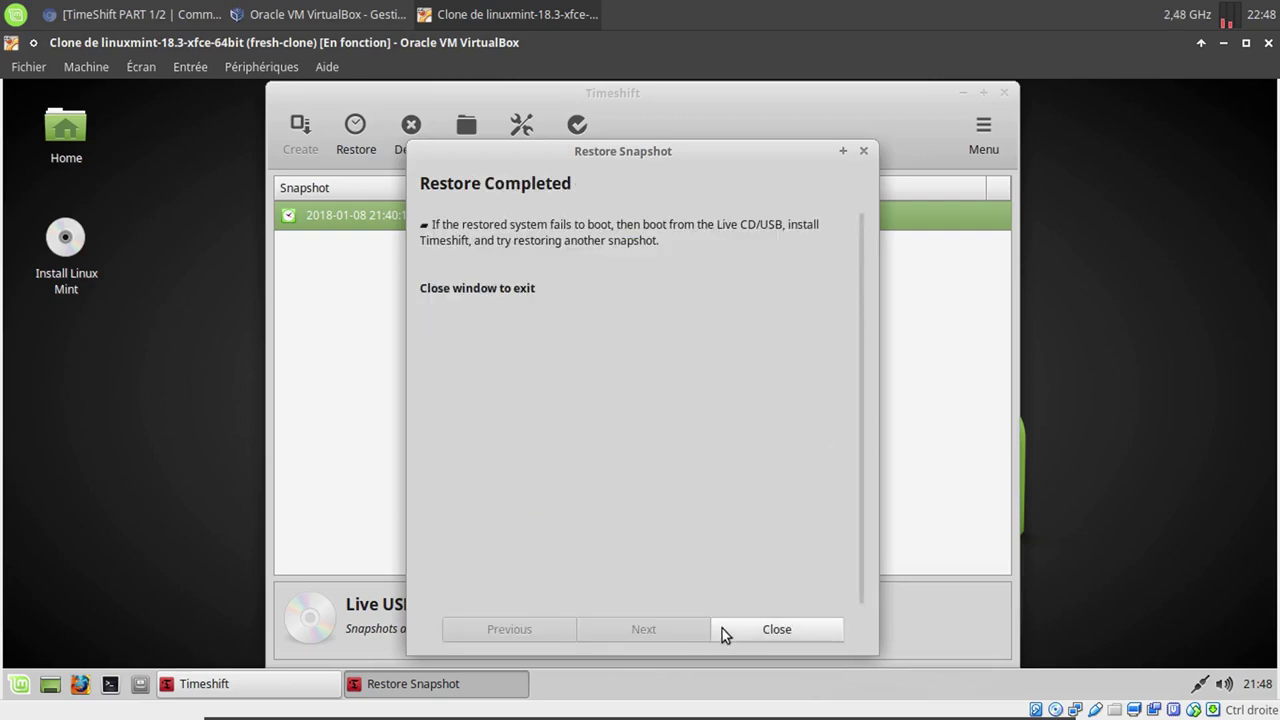
- Close the restore wizard and Timeshift, and restart out of the live session into the installed system
{"action": "left_click", "coordinate": [724, 629]}
{"action": "left_click", "coordinate": [1004, 93]}
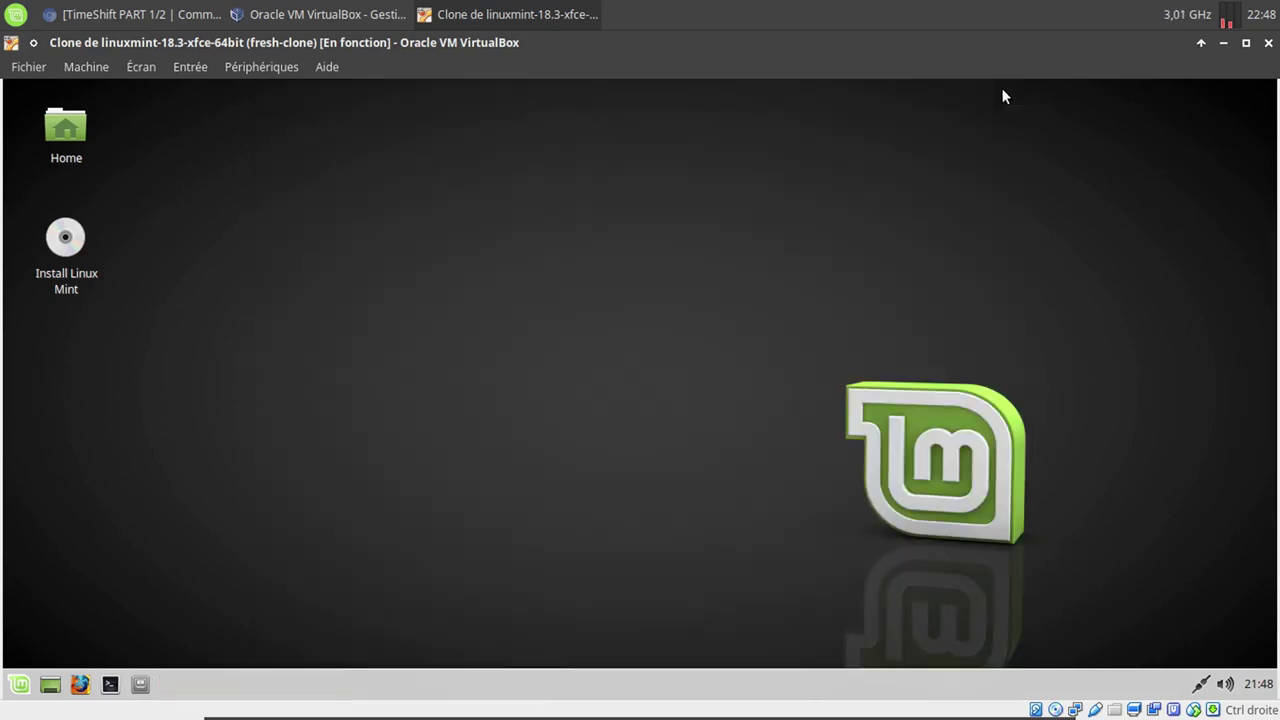
{"action": "left_click", "coordinate": [19, 686]}
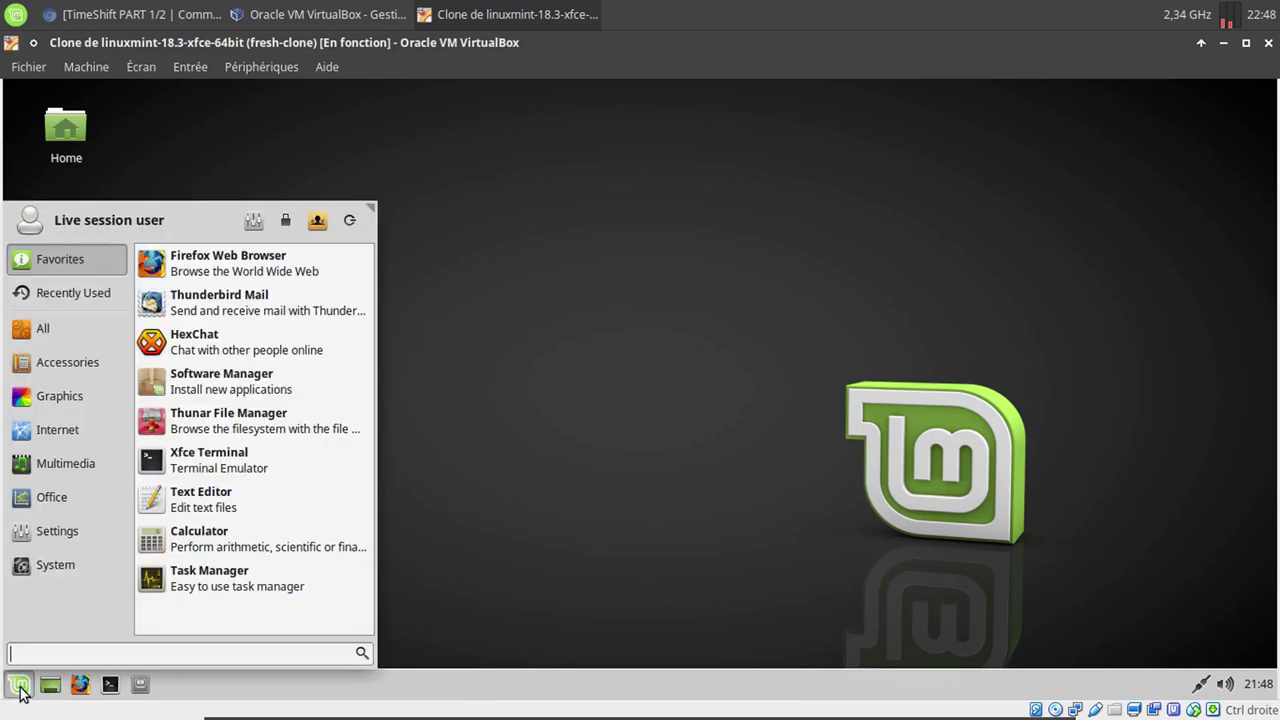
{"action": "left_click", "coordinate": [347, 219]}
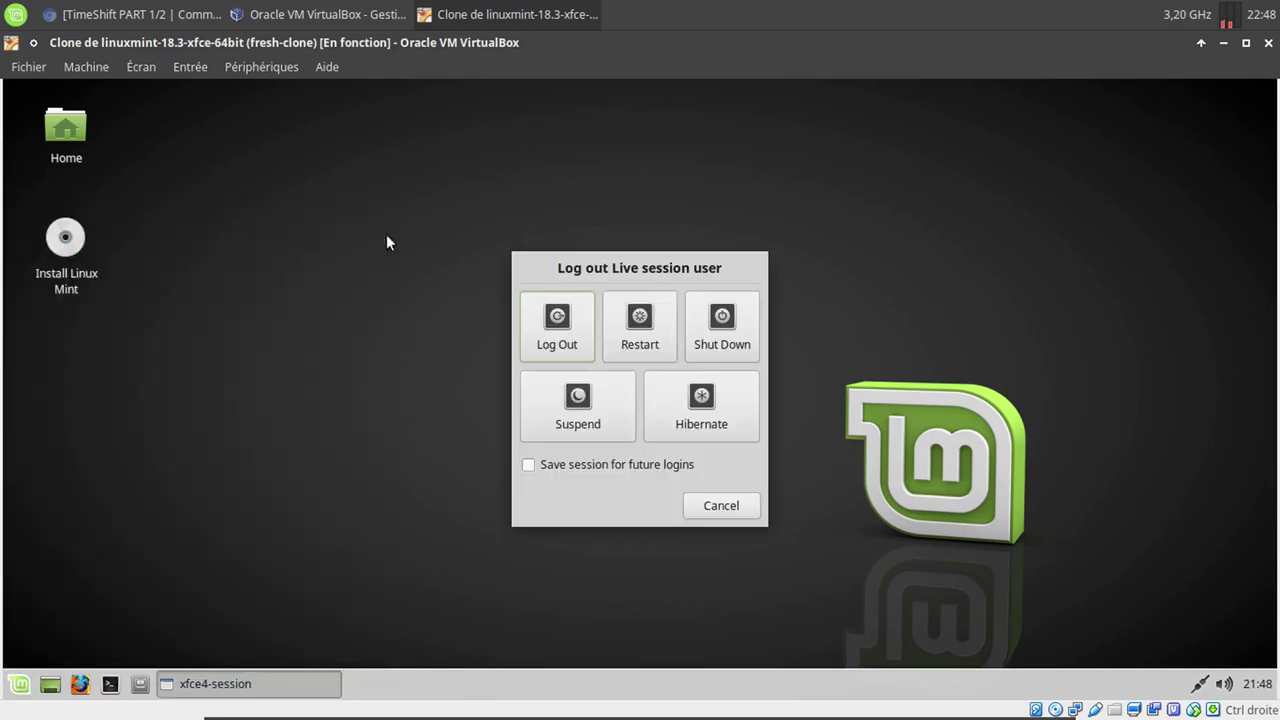
{"action": "left_click", "coordinate": [708, 325]}
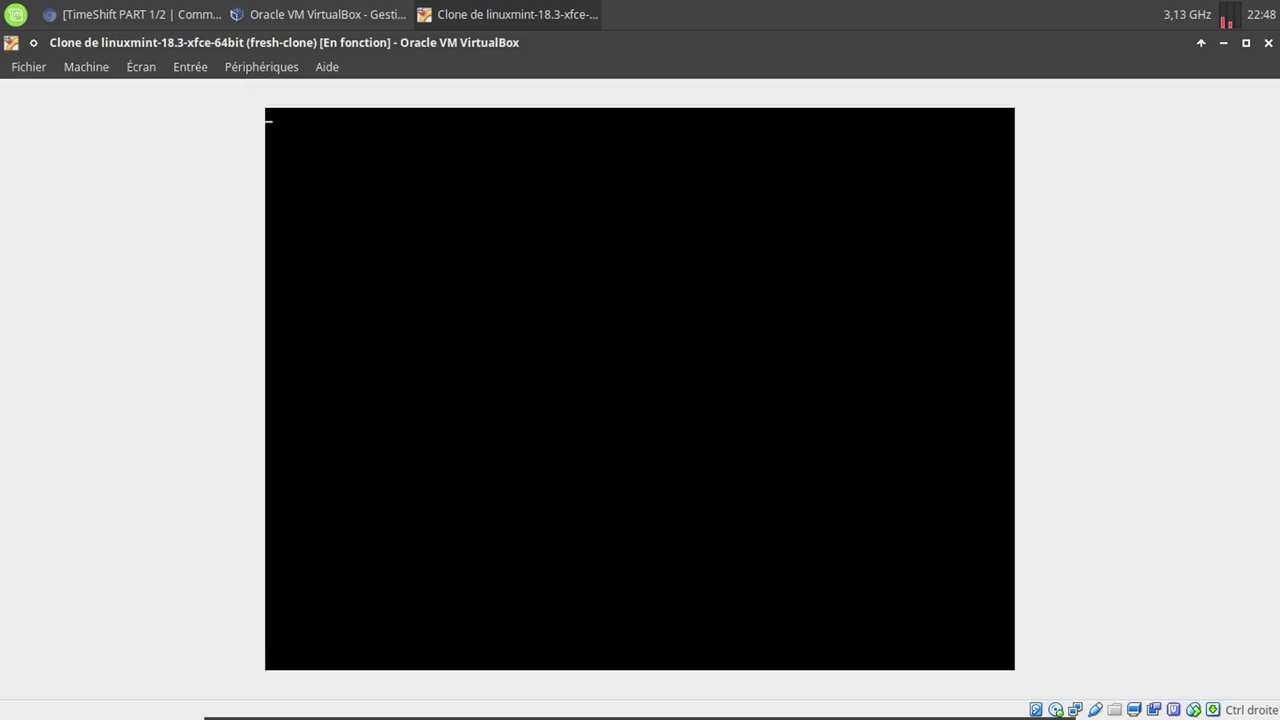
{"action": "key", "text": "Return"}
- Enter the account password on the restored system's login screen
{"action": "left_click", "coordinate": [235, 127]}
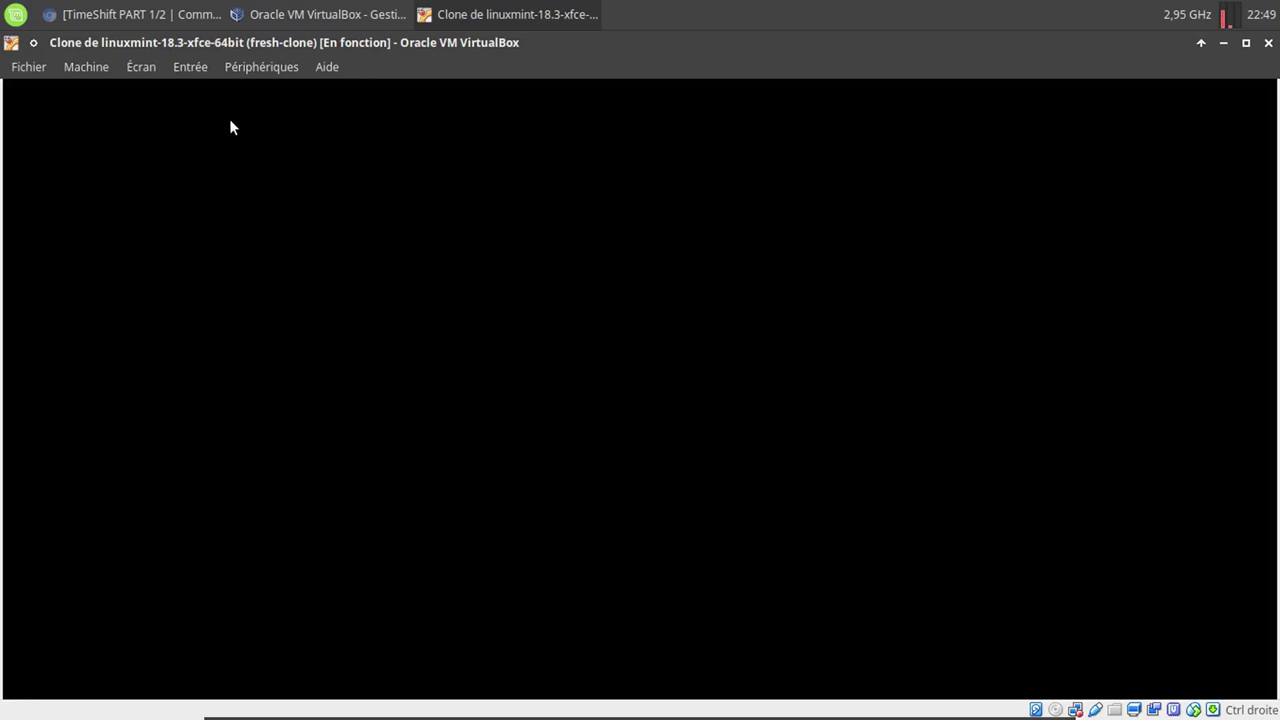
{"action": "type", "text": "••"}
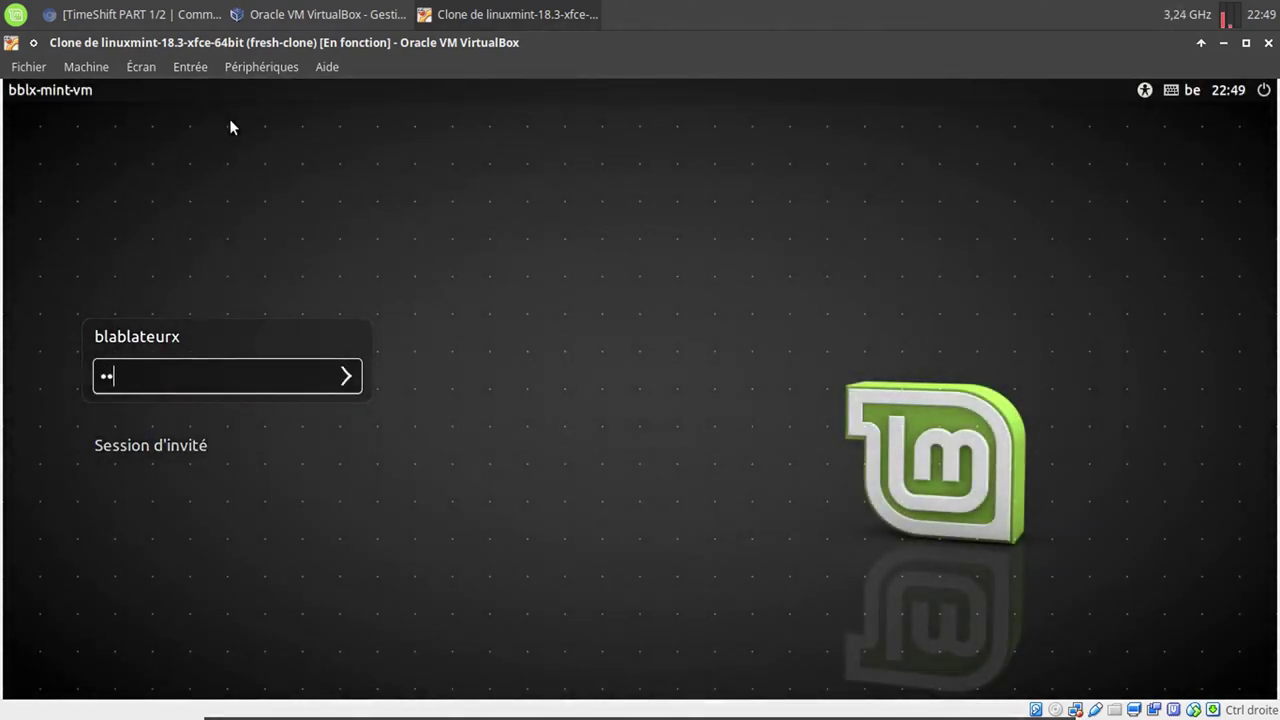